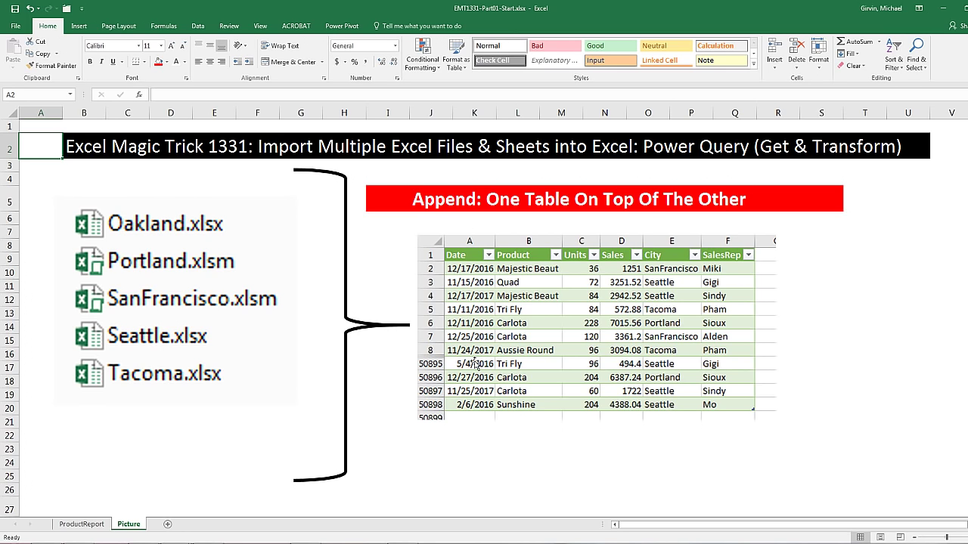
# Step: Examine the append illustration and sample PivotTable report on the Picture sheet, and switch to the workbook illustrating a table merge
pyautogui.scroll(-11, 497, 388)
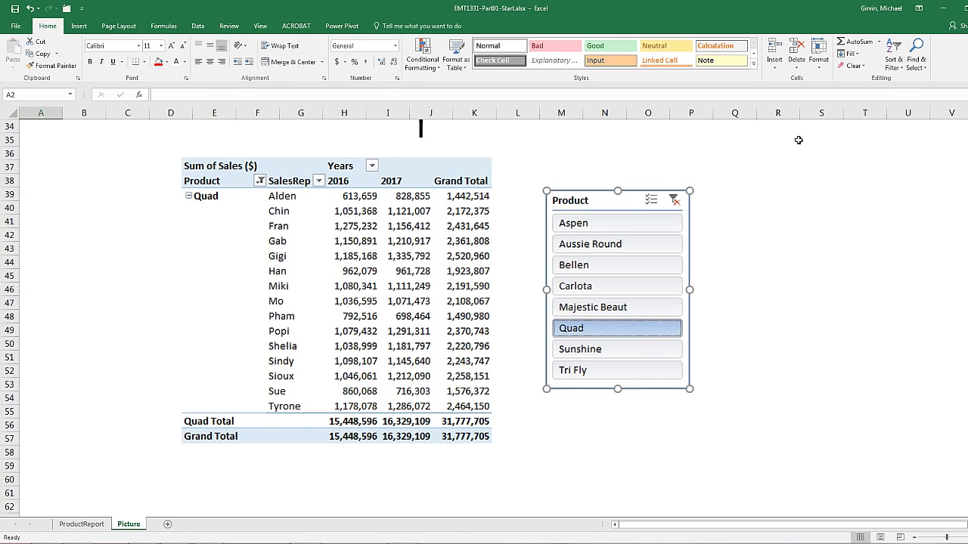
pyautogui.scroll(11, 538, 460)
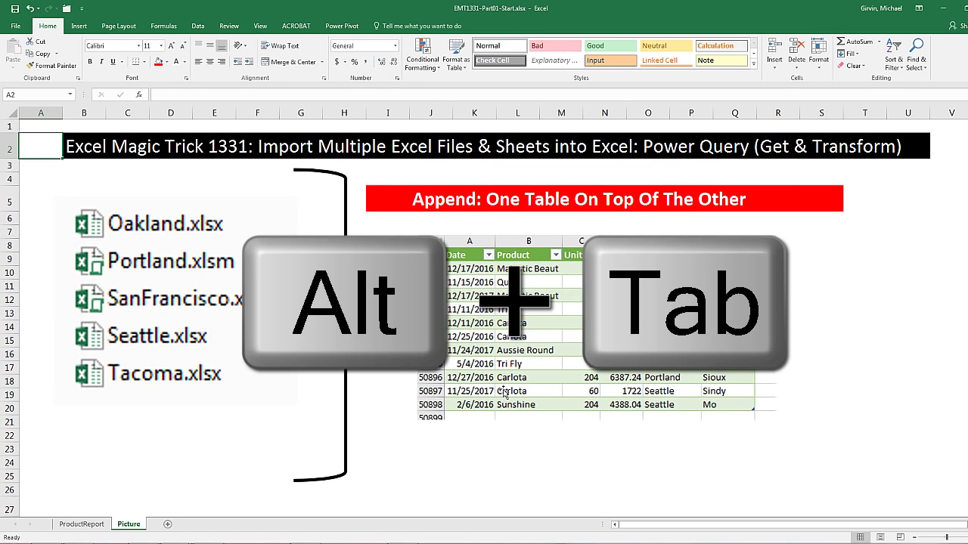
pyautogui.hotkey('alt', 'Tab')
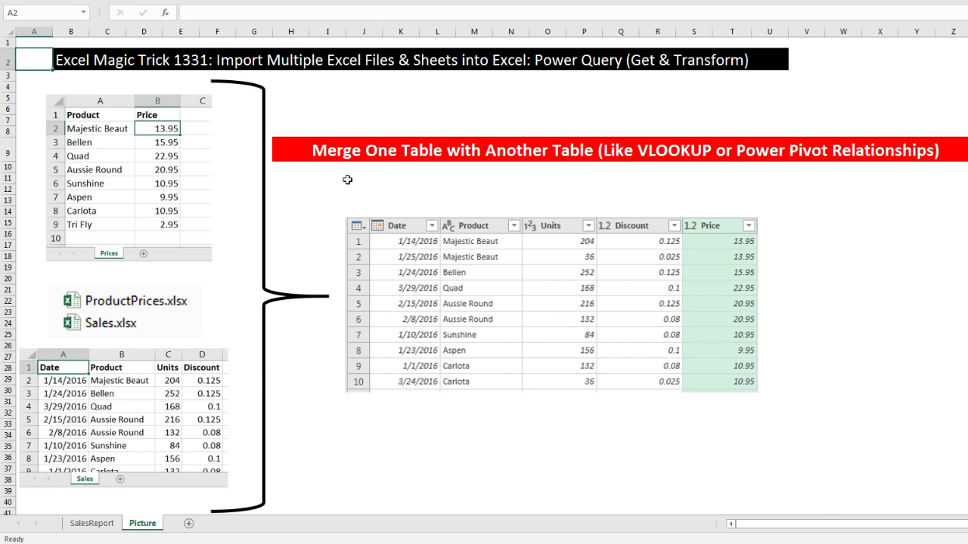
# Step: Switch to the 1331-Part01-SourceData folder and select Oakland.xlsx, Portland.xlsm, SanFrancisco.XLSM, Seattle.xlsx and Tacoma.XLSX
pyautogui.hotkey('alt', 'Tab')
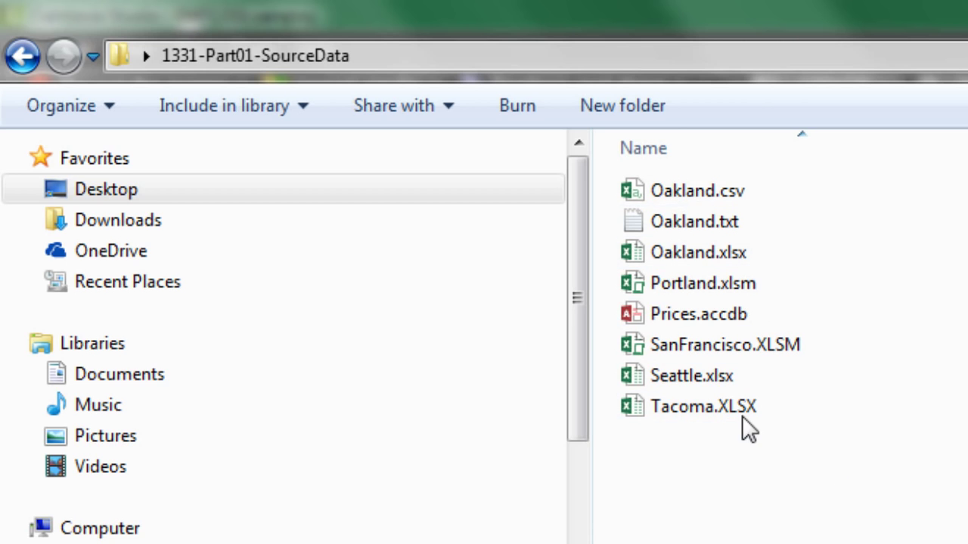
pyautogui.moveTo(723, 420)
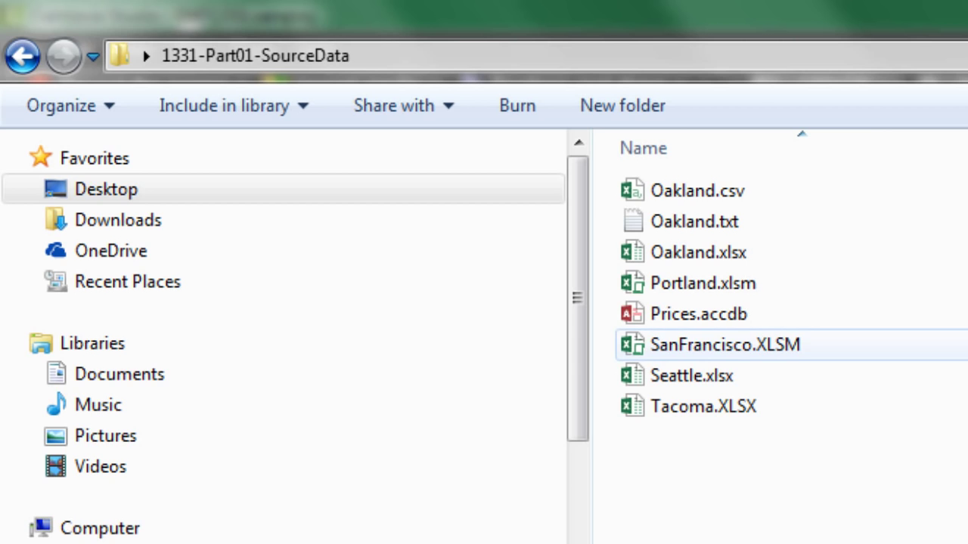
pyautogui.click(711, 258)
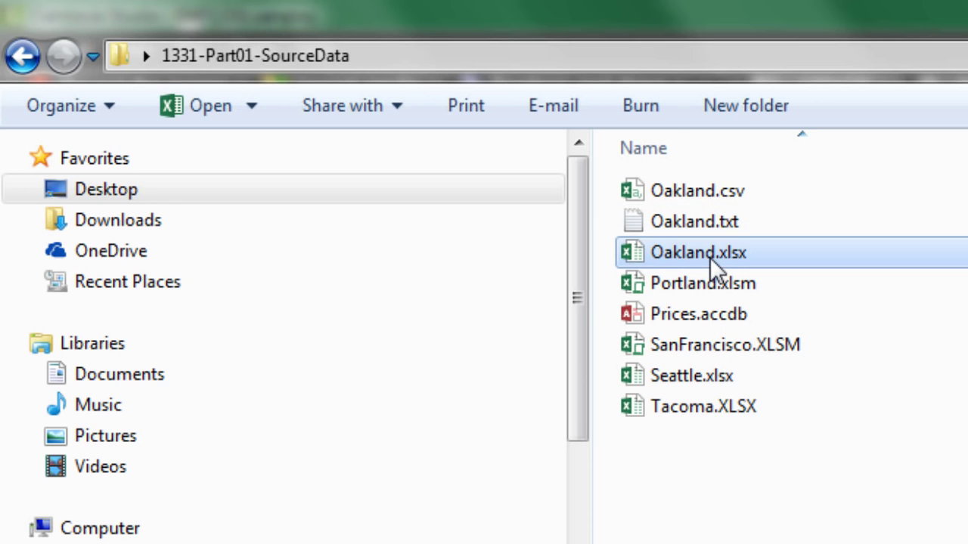
pyautogui.keyDown('ctrl'); pyautogui.click(749, 286); pyautogui.keyUp('ctrl')
pyautogui.keyDown('ctrl'); pyautogui.click(756, 348); pyautogui.keyUp('ctrl')
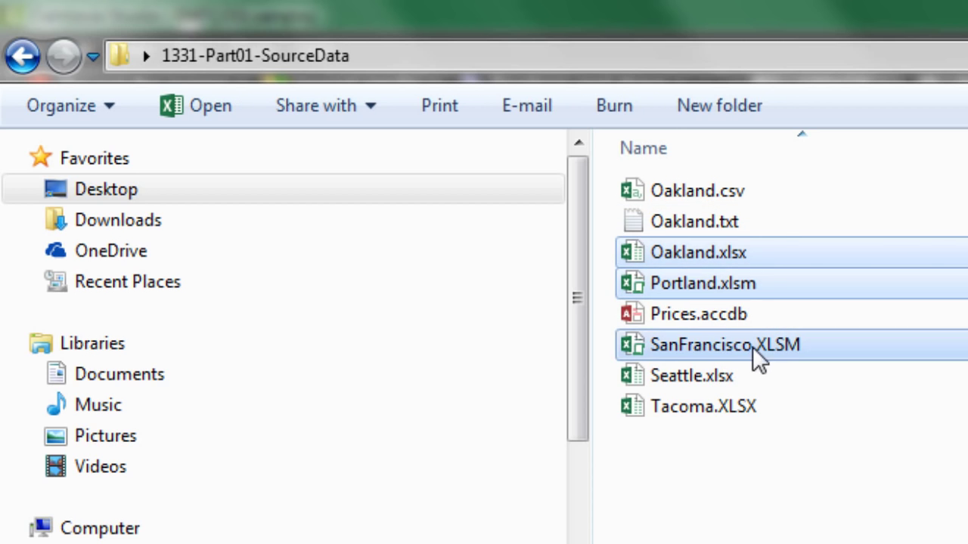
pyautogui.keyDown('ctrl'); pyautogui.click(724, 376); pyautogui.keyUp('ctrl')
pyautogui.keyDown('ctrl'); pyautogui.click(730, 408); pyautogui.keyUp('ctrl')
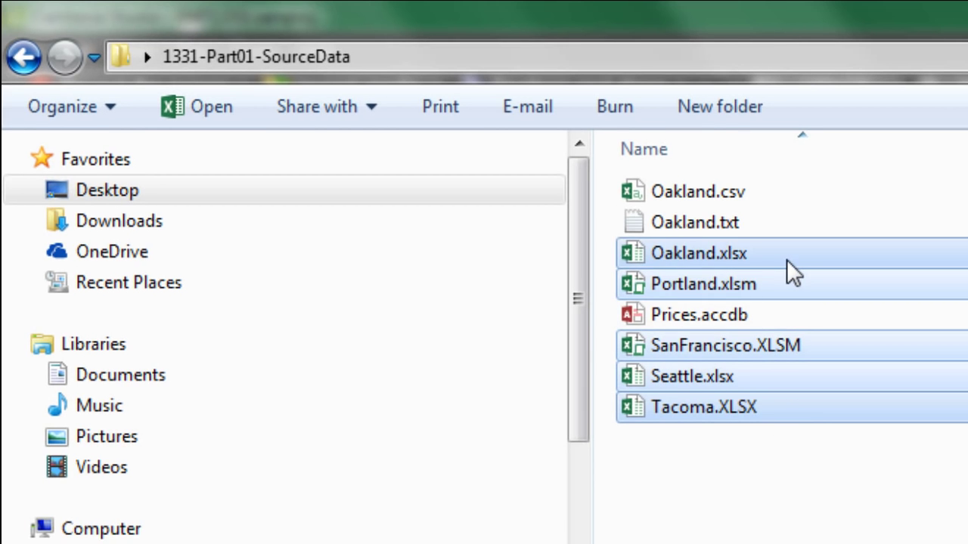
# Step: Go through the individual city workbooks in the folder and open Oakland.xlsx
pyautogui.click(787, 259)
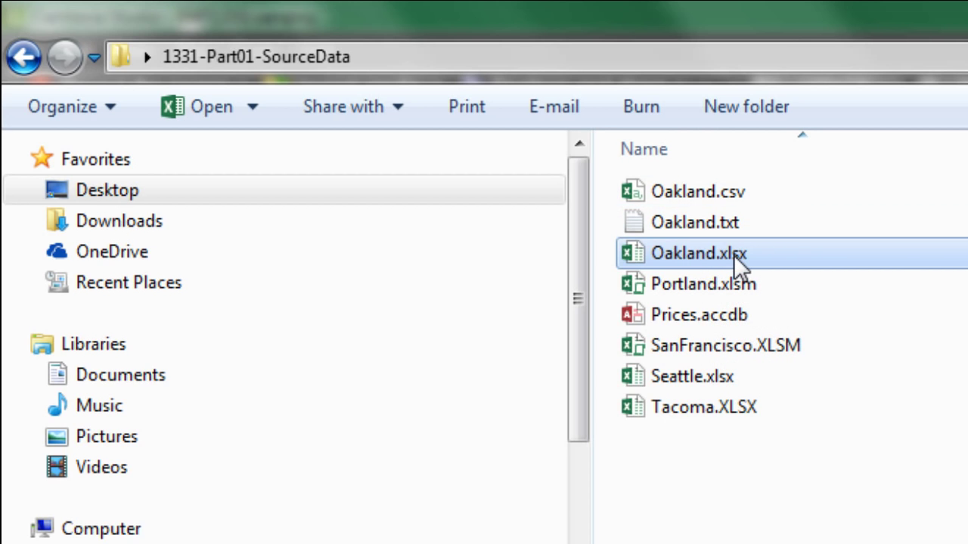
pyautogui.moveTo(737, 261)
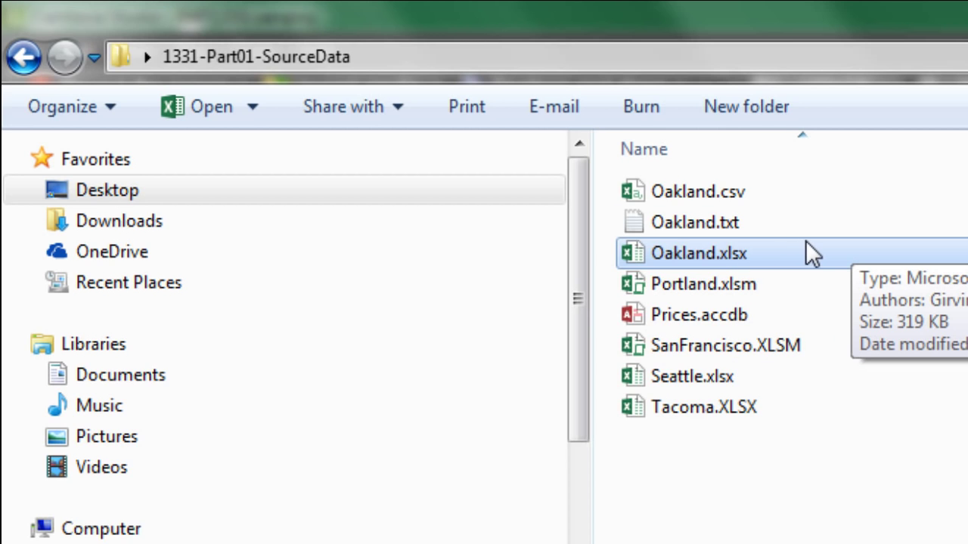
pyautogui.click(683, 281)
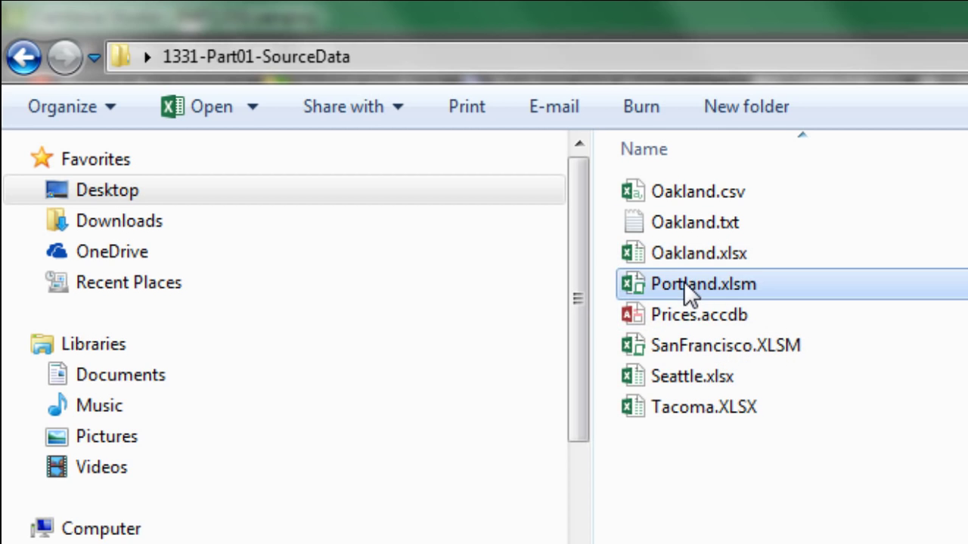
pyautogui.click(688, 352)
pyautogui.click(688, 382)
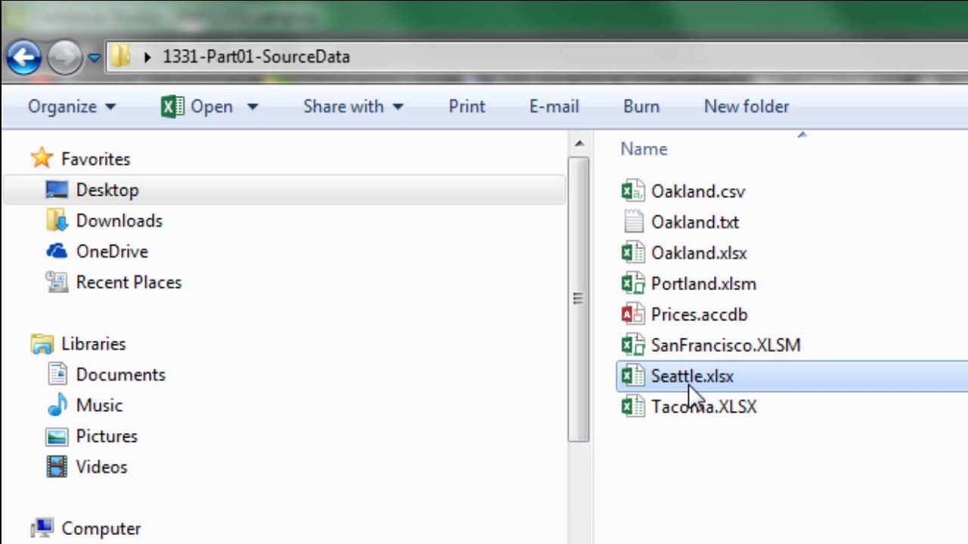
pyautogui.doubleClick(705, 259)
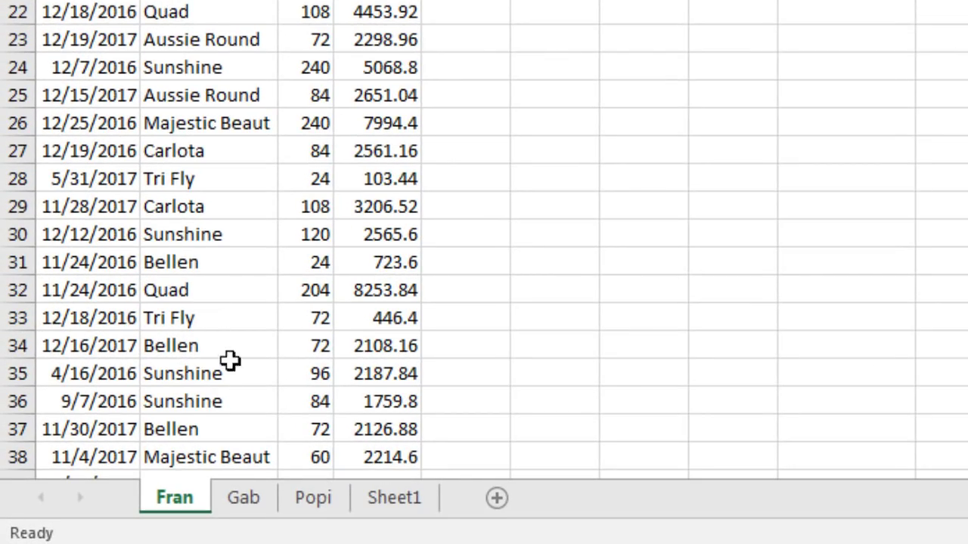
# Step: Look through the three sales rep sheets and Sheet1 to examine how the Oakland data is laid out
pyautogui.click(251, 507)
pyautogui.click(303, 508)
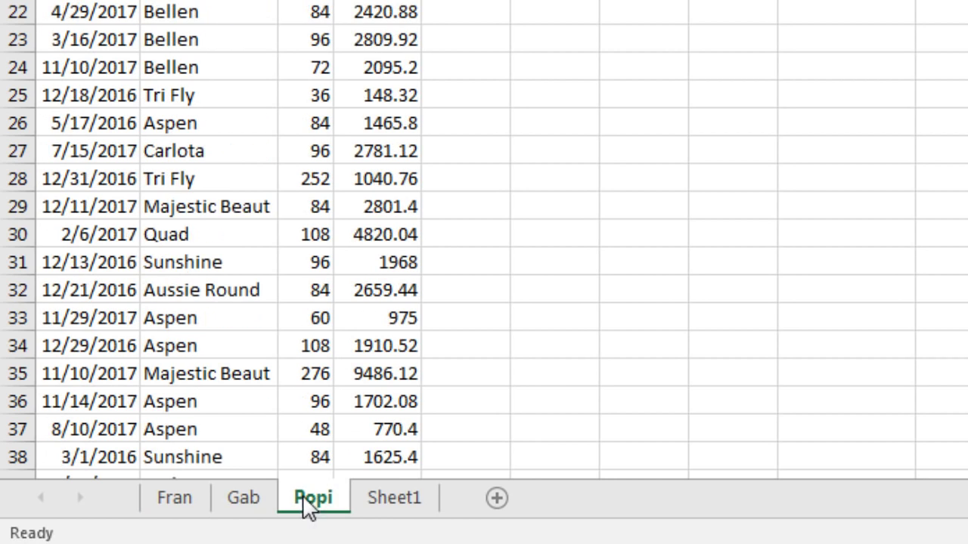
pyautogui.click(195, 497)
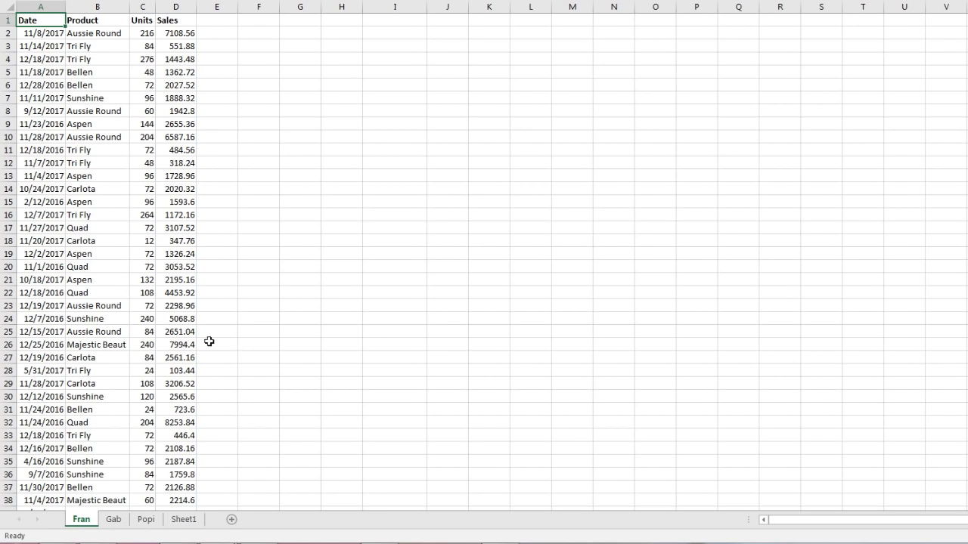
pyautogui.click(115, 522)
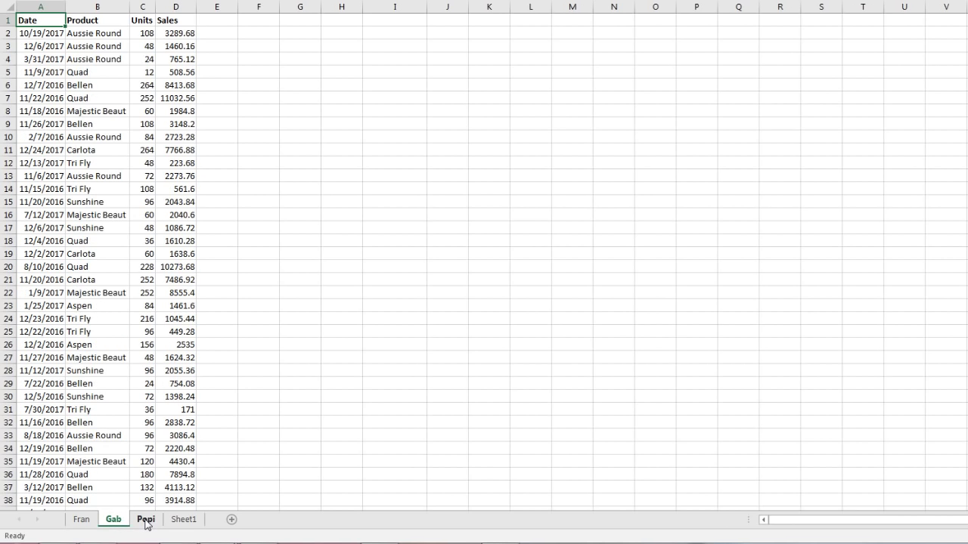
pyautogui.click(146, 521)
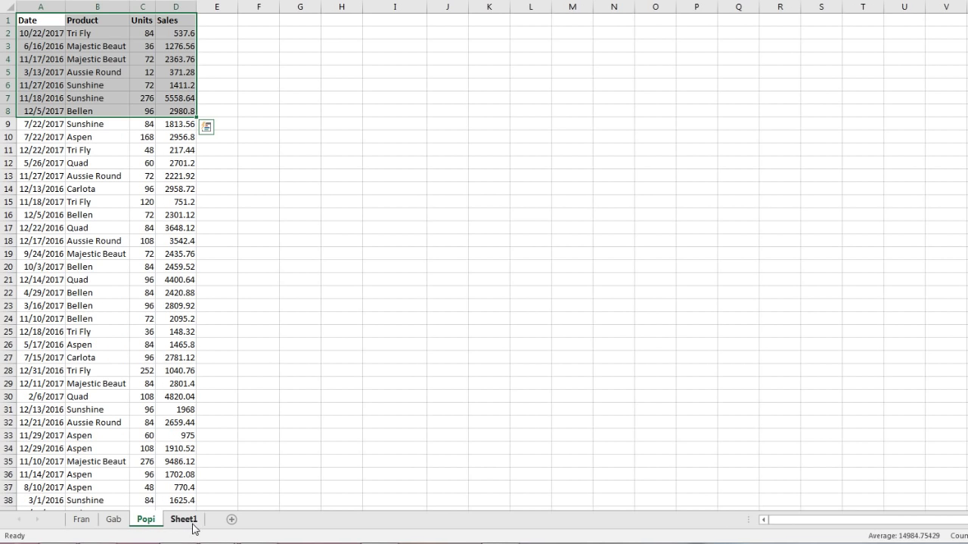
pyautogui.click(185, 520)
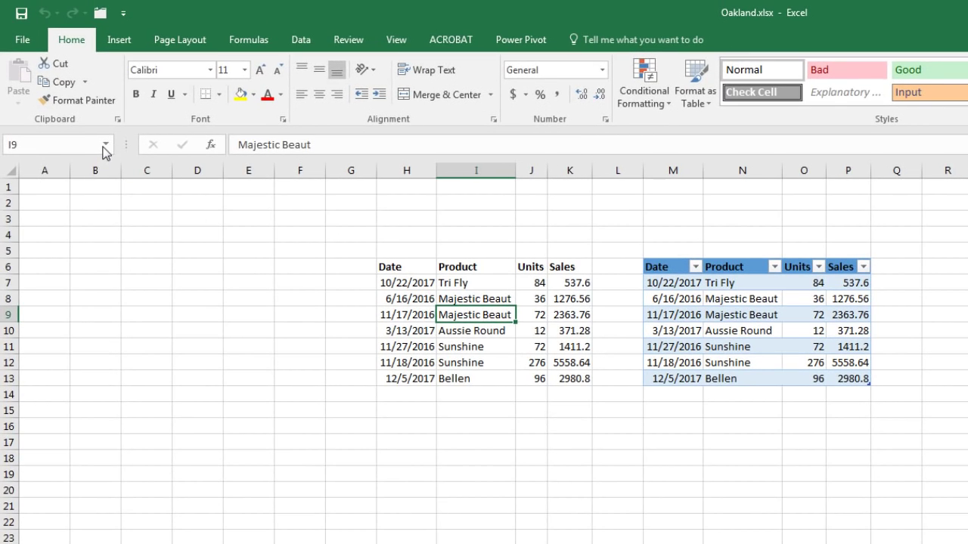
# Step: Inspect the named ranges Print_Area, SmallTable and SmallTable02 on Sheet1, and return to the first sales rep sheet
pyautogui.click(105, 145)
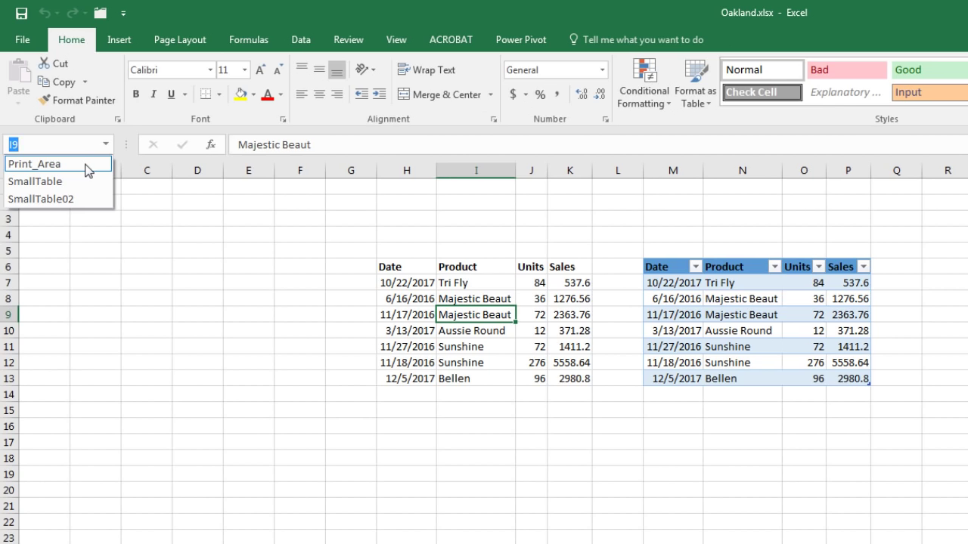
pyautogui.click(87, 165)
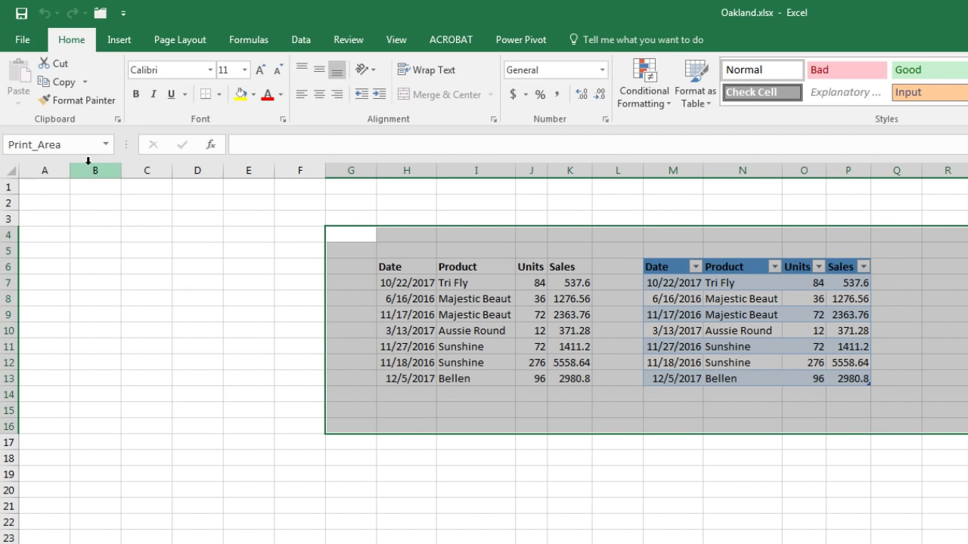
pyautogui.click(106, 144)
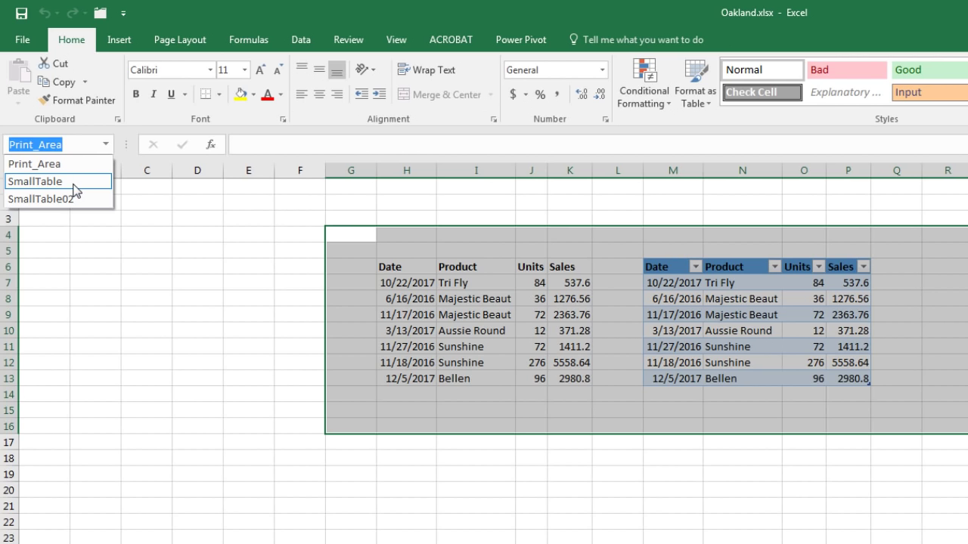
pyautogui.click(76, 182)
pyautogui.click(106, 145)
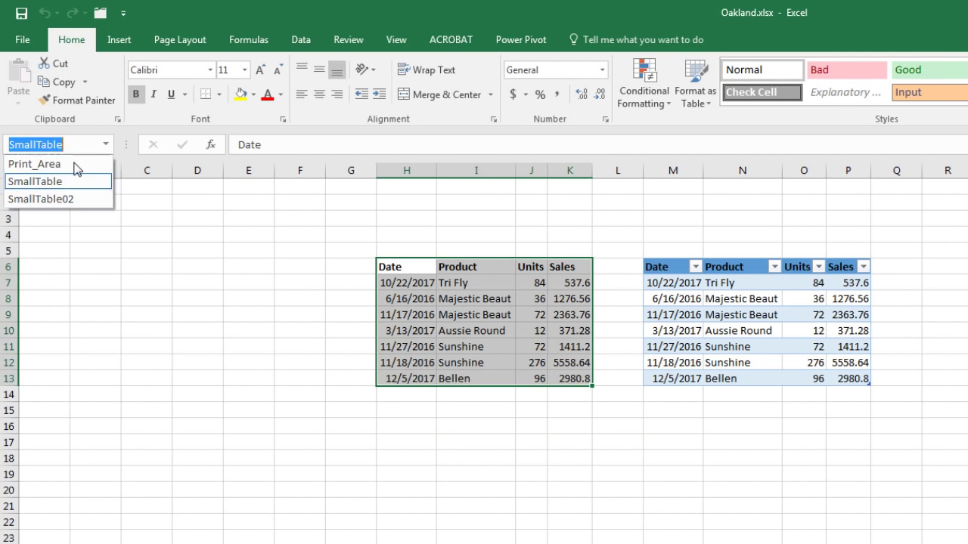
pyautogui.click(61, 200)
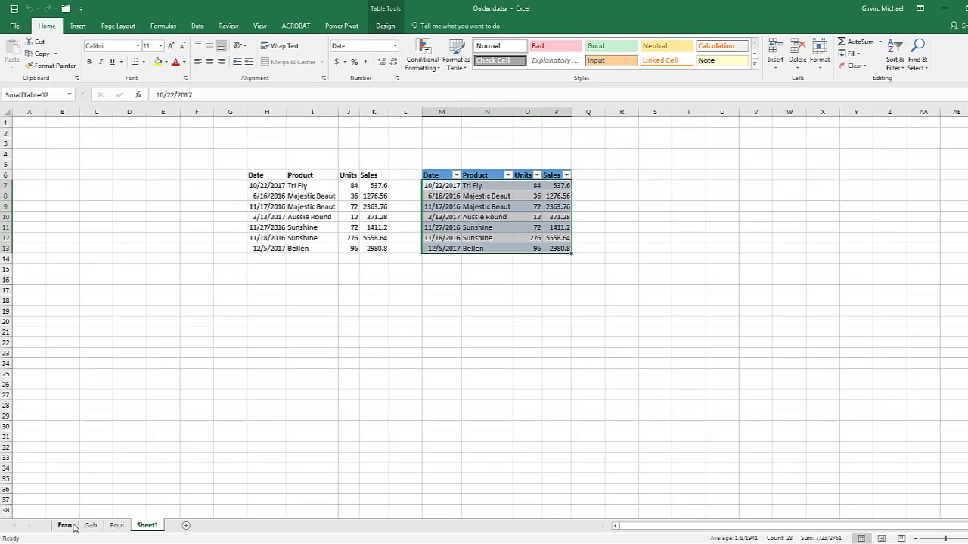
pyautogui.click(66, 526)
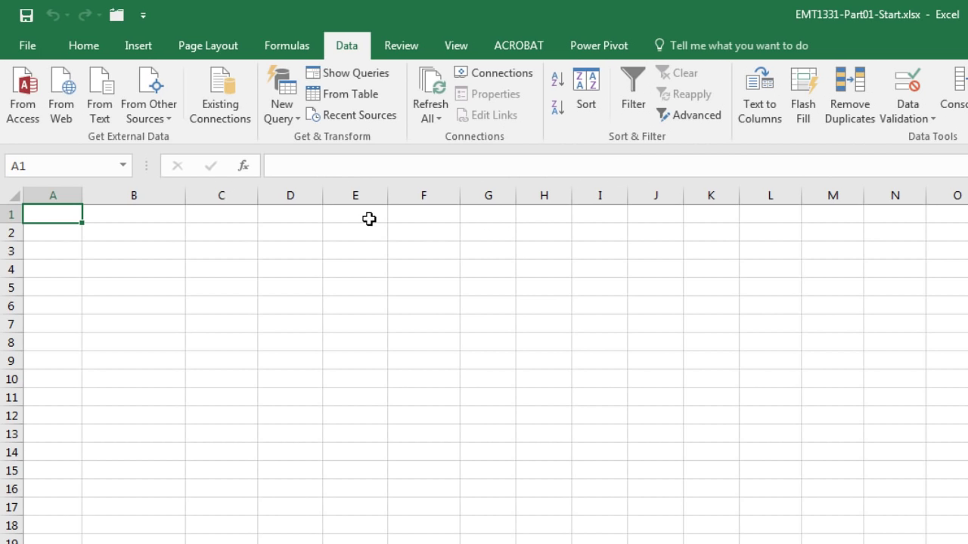
# Step: In EMT1331-Part01-Start.xlsx, create a new query from the desktop folder 1331-Part01-SourceData and open it for editing
pyautogui.click(300, 119)
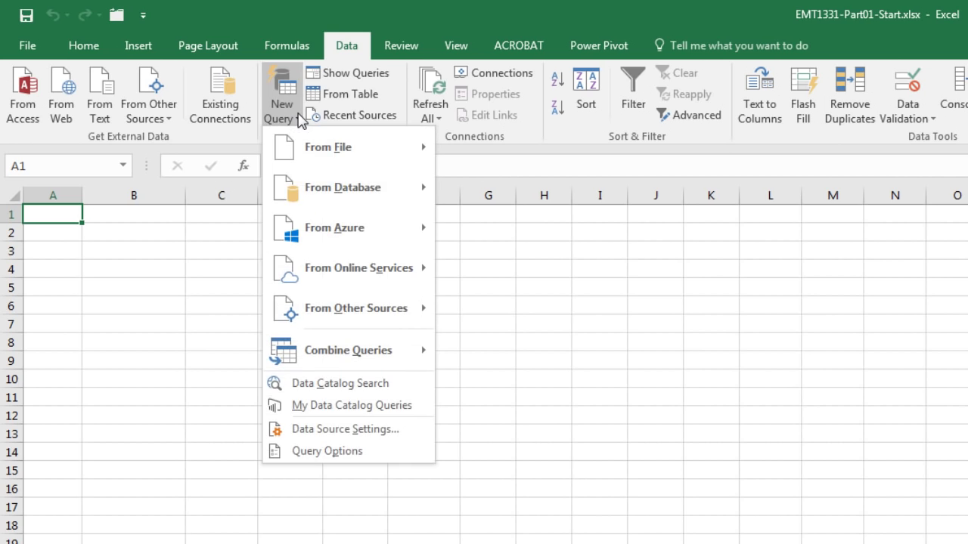
pyautogui.moveTo(318, 165)
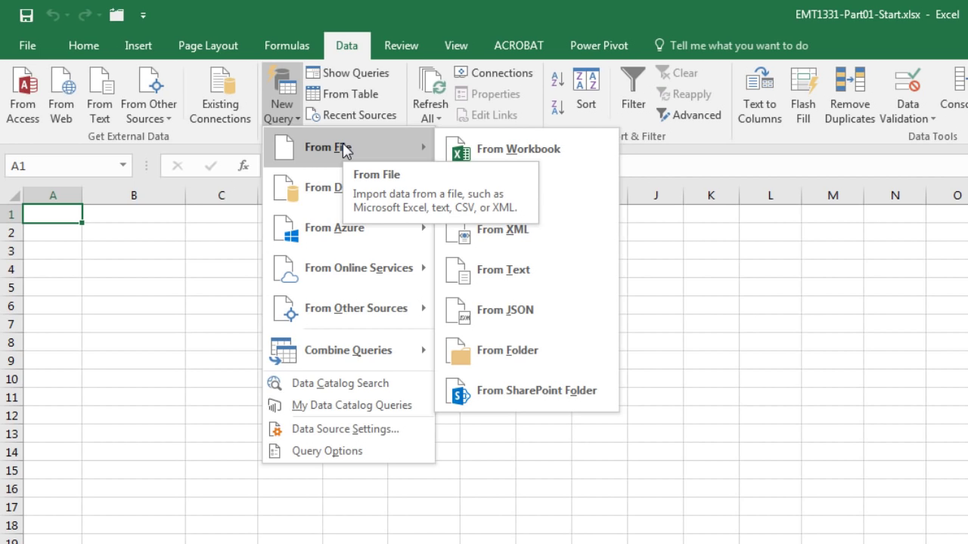
pyautogui.click(532, 360)
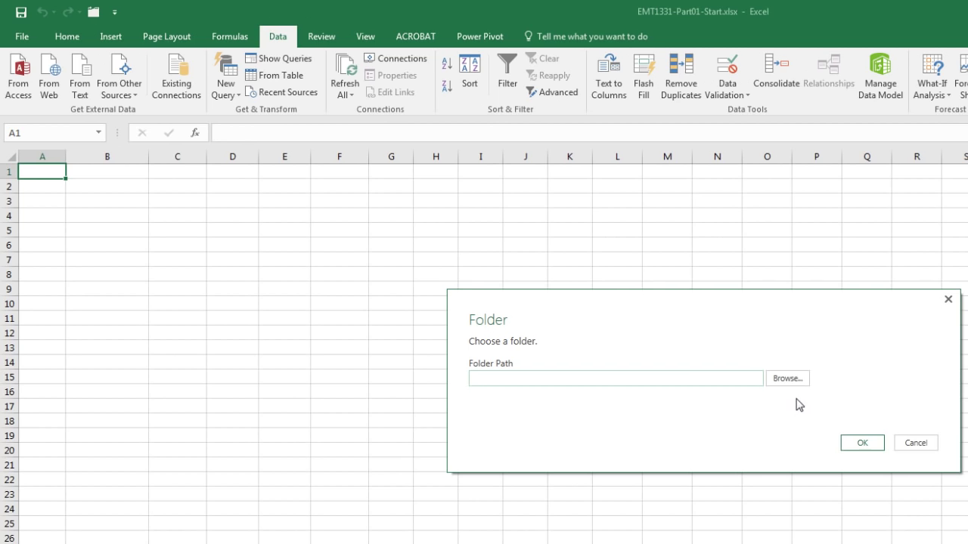
pyautogui.click(790, 382)
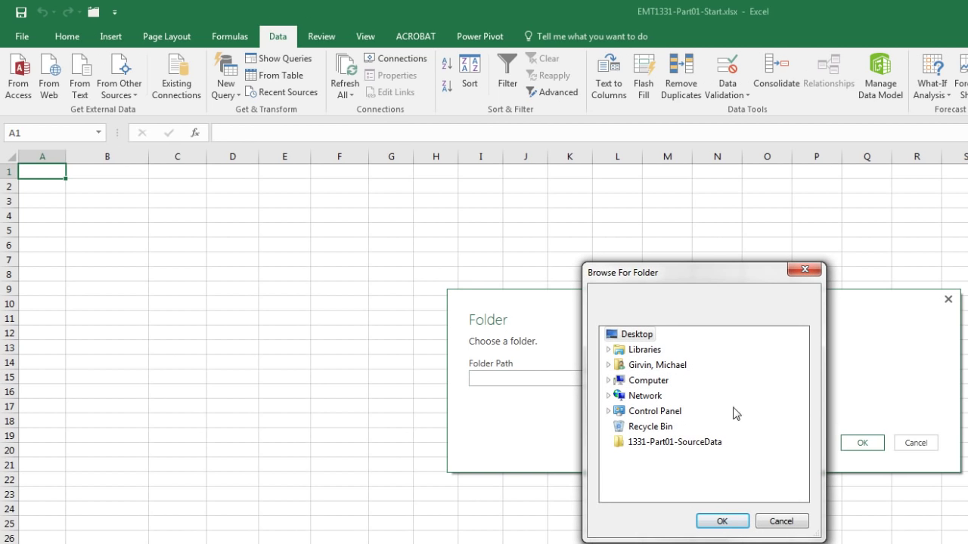
pyautogui.click(680, 446)
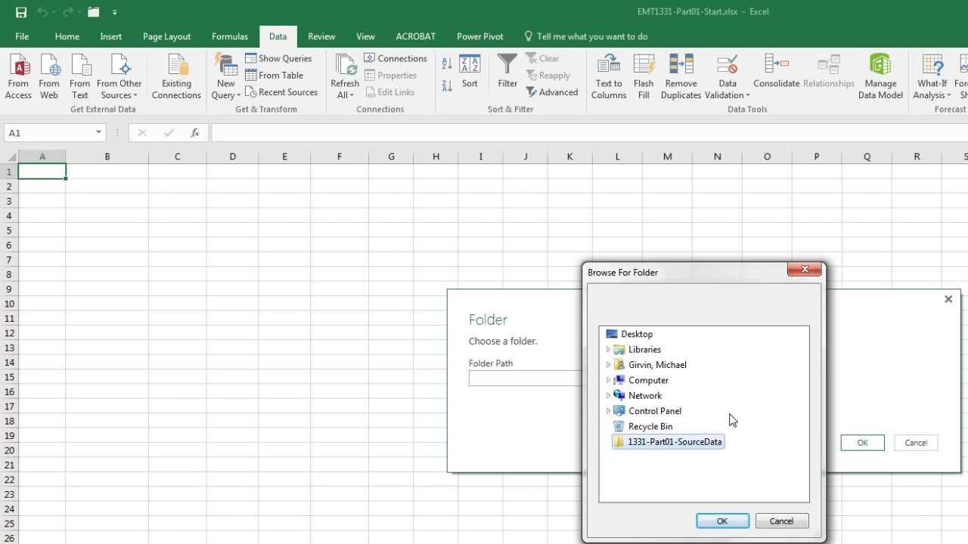
pyautogui.click(722, 520)
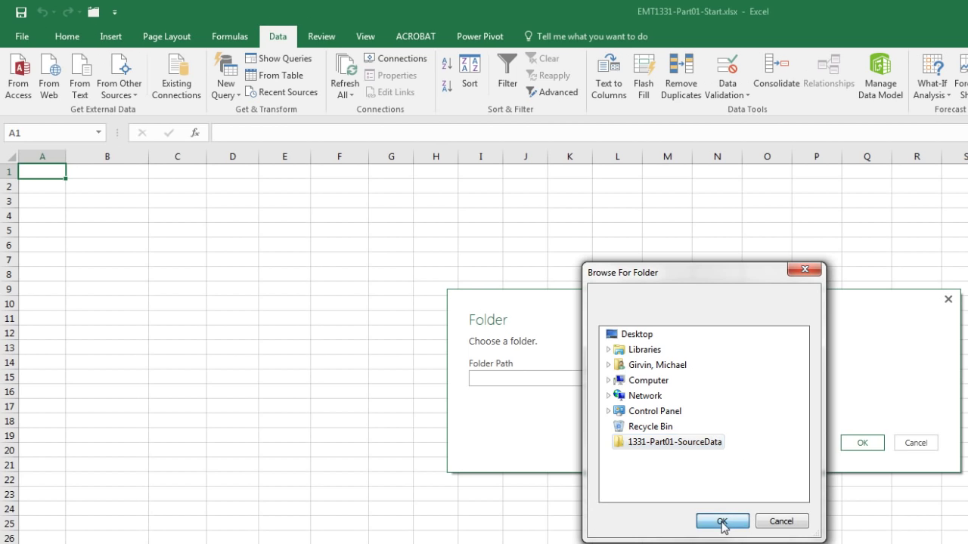
pyautogui.click(861, 445)
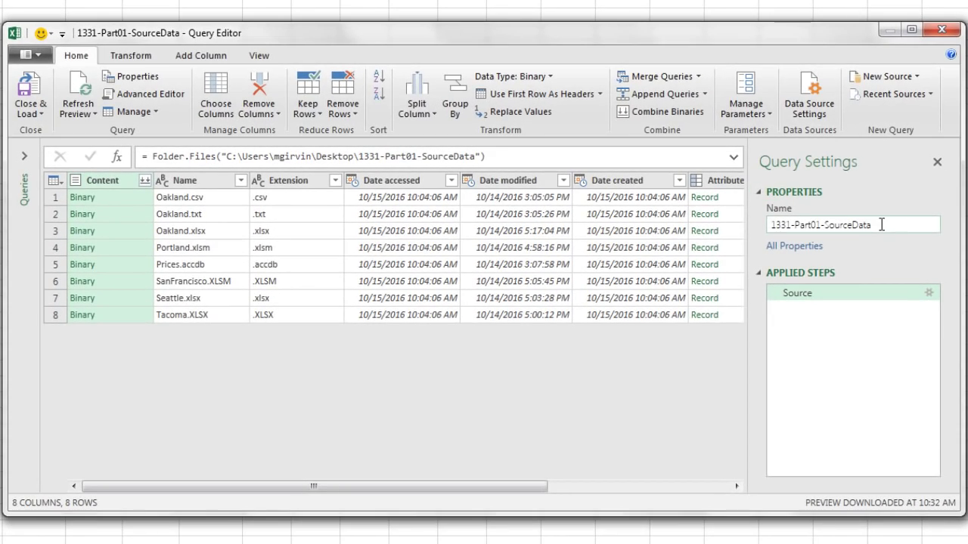
# Step: Rename the query as AllCityTables
pyautogui.moveTo(881, 225); pyautogui.dragTo(758, 223)
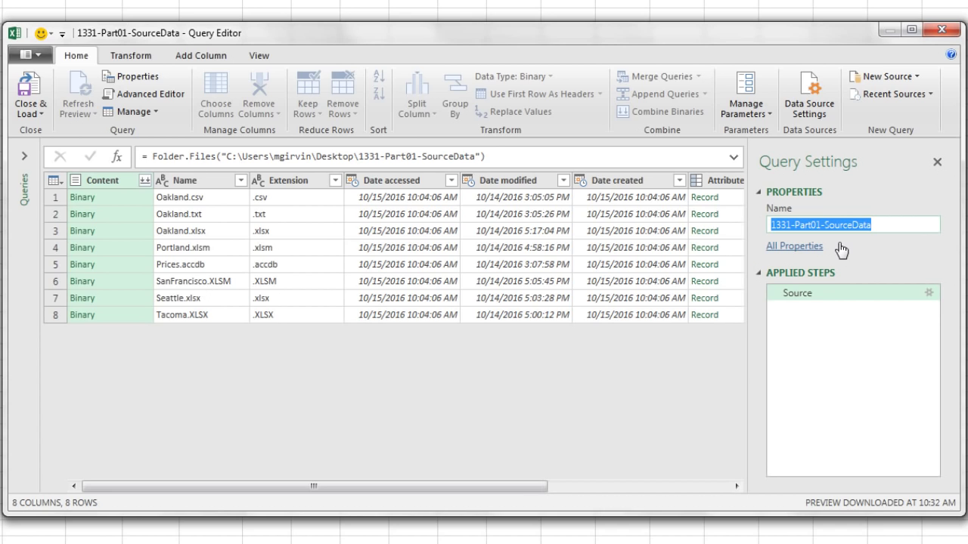
pyautogui.write('AllCit')
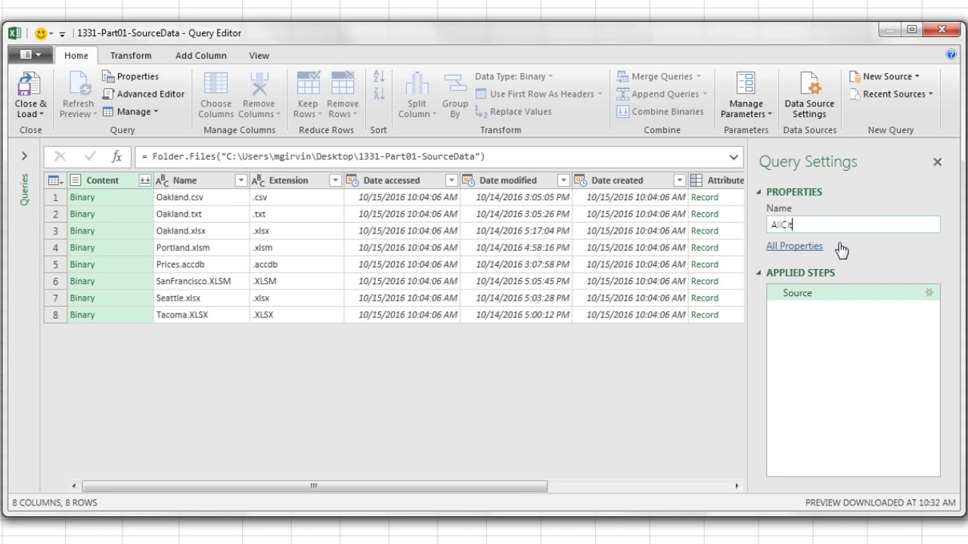
pyautogui.write('yTables')
pyautogui.press('Return')
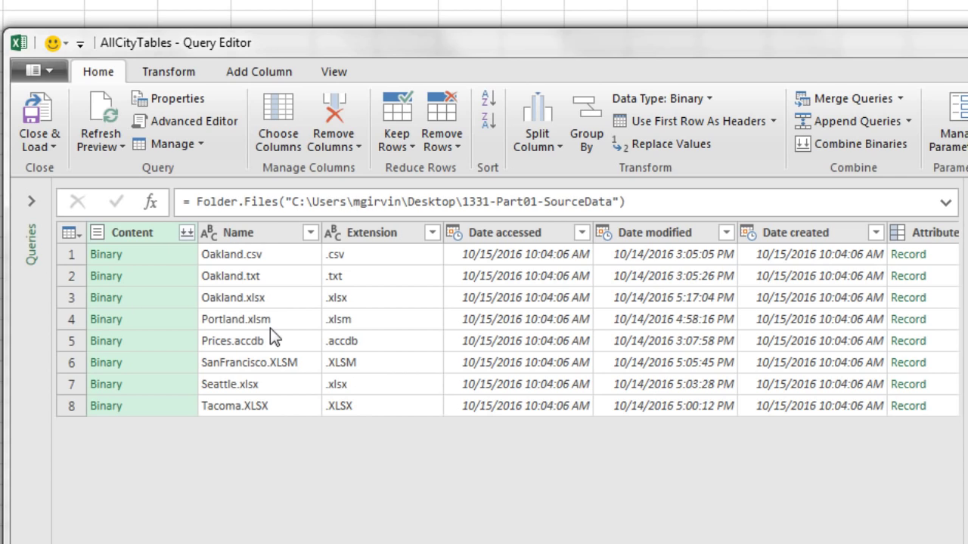
# Step: Try filtering the Extension column to rows containing .xls, and remove that filter step
pyautogui.click(389, 235)
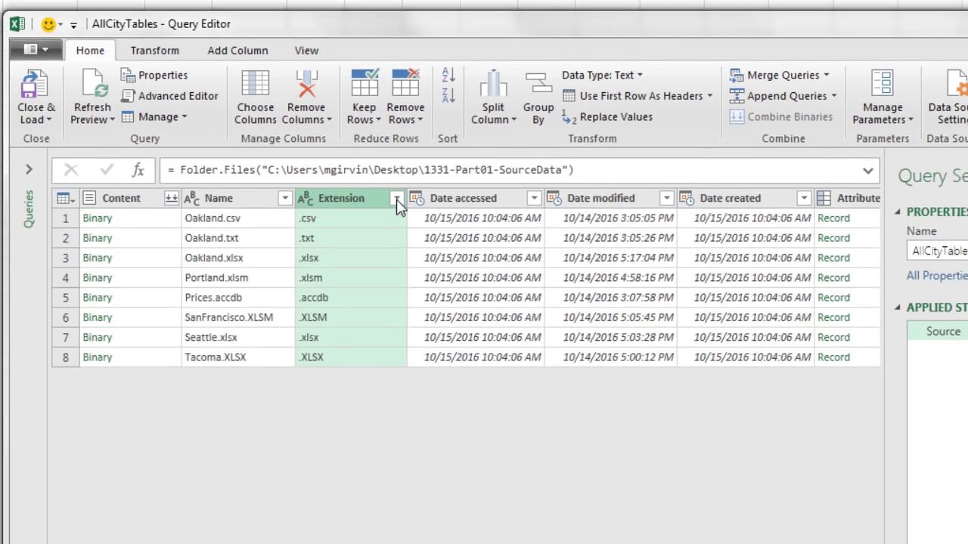
pyautogui.click(431, 233)
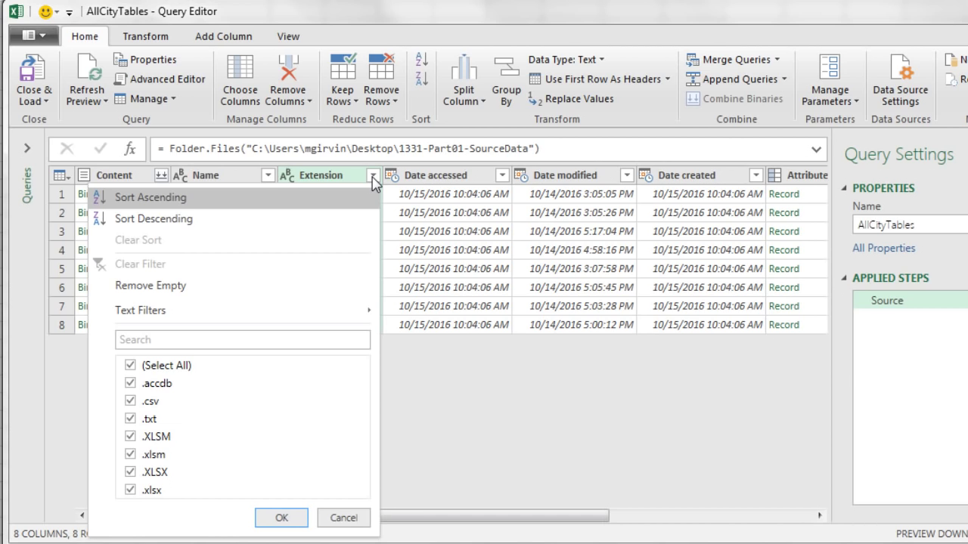
pyautogui.click(358, 179)
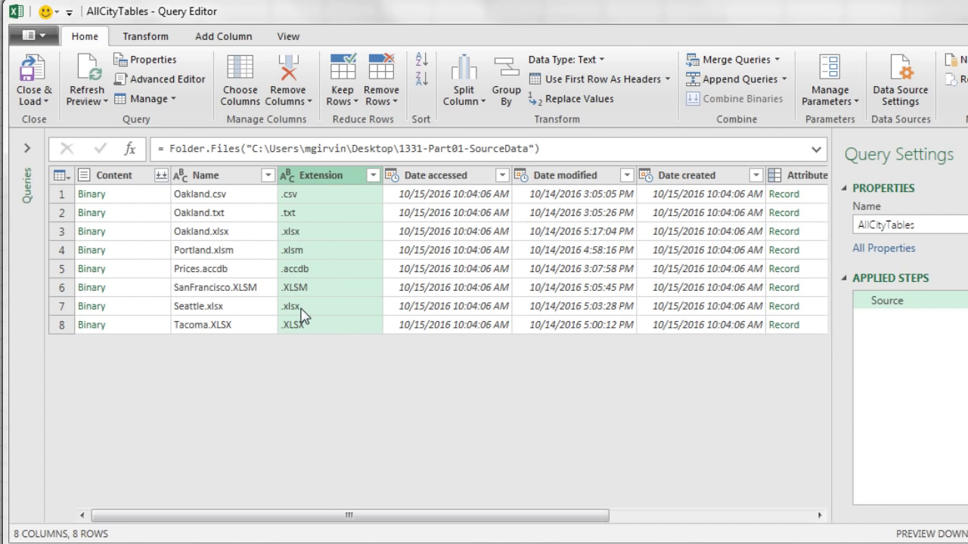
pyautogui.click(372, 175)
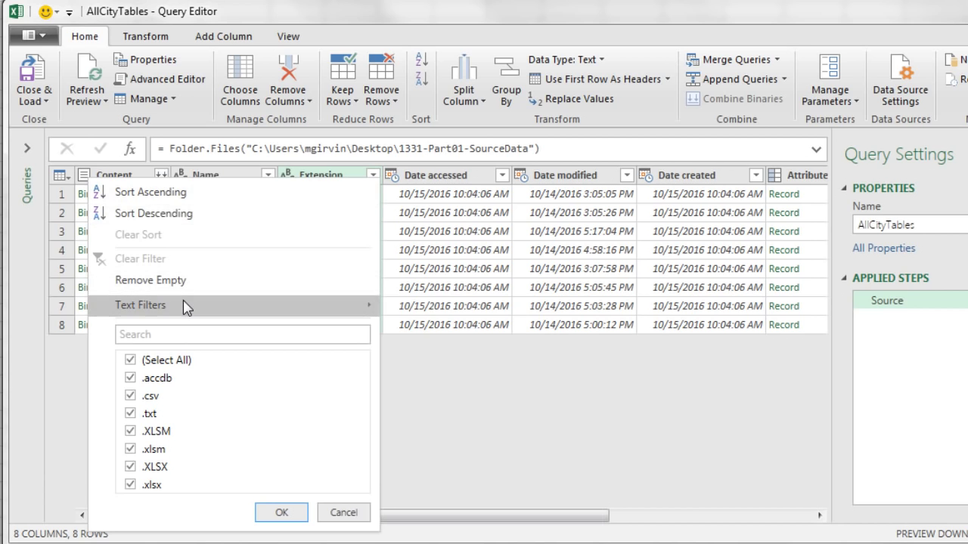
pyautogui.moveTo(183, 306)
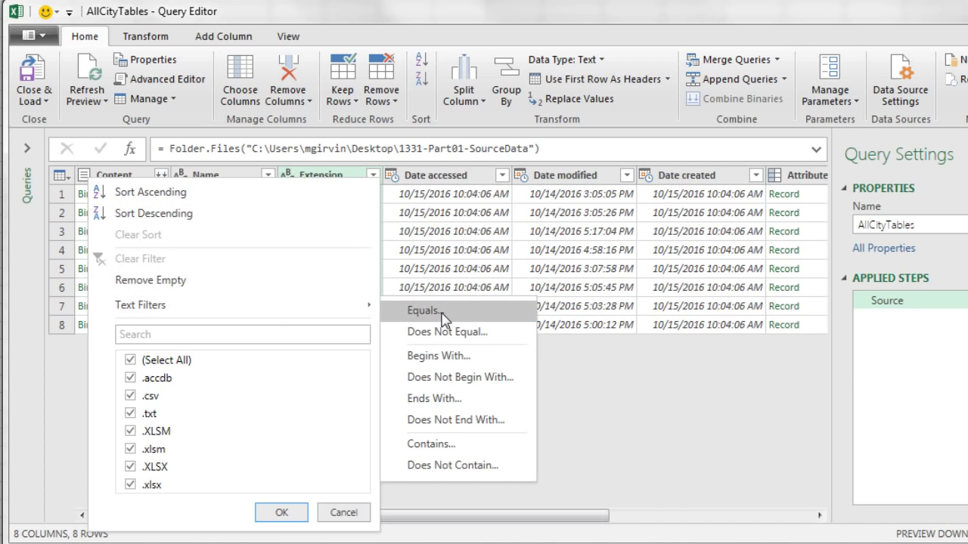
pyautogui.click(471, 452)
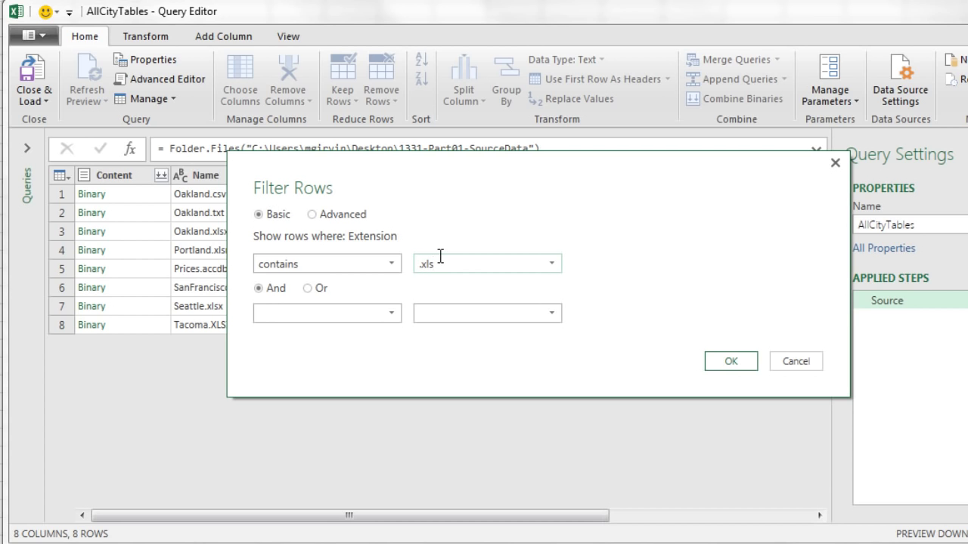
pyautogui.click(712, 366)
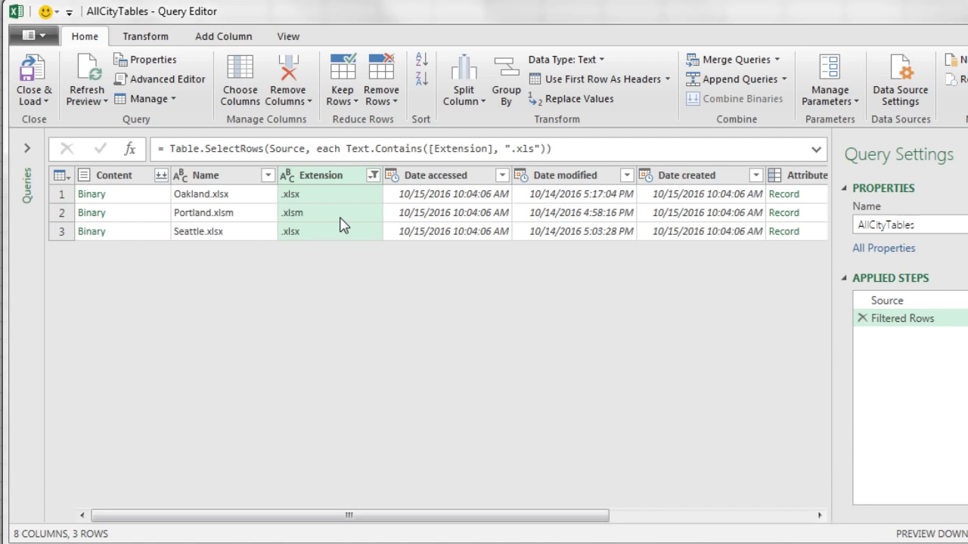
pyautogui.click(863, 320)
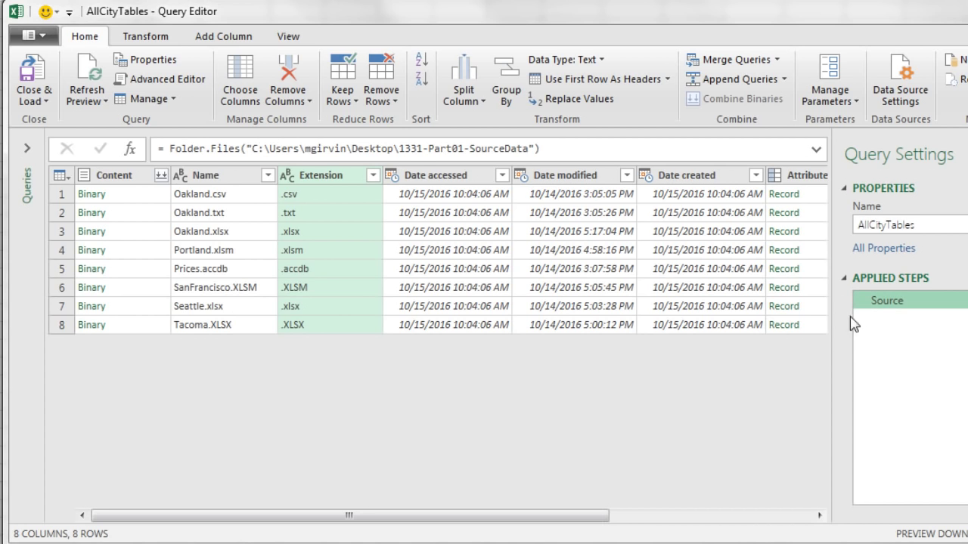
# Step: Transform the Extension column's text to lowercase
pyautogui.click(318, 180)
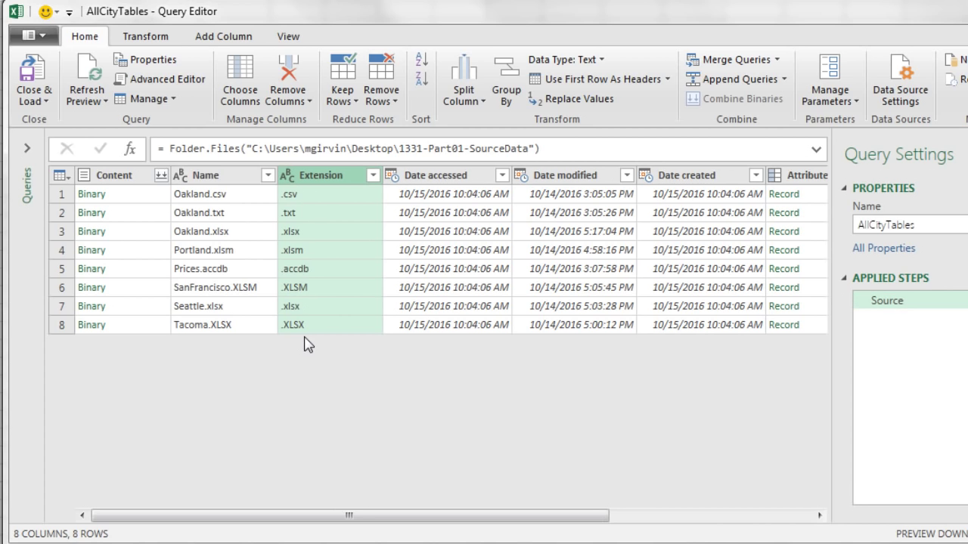
pyautogui.click(146, 36)
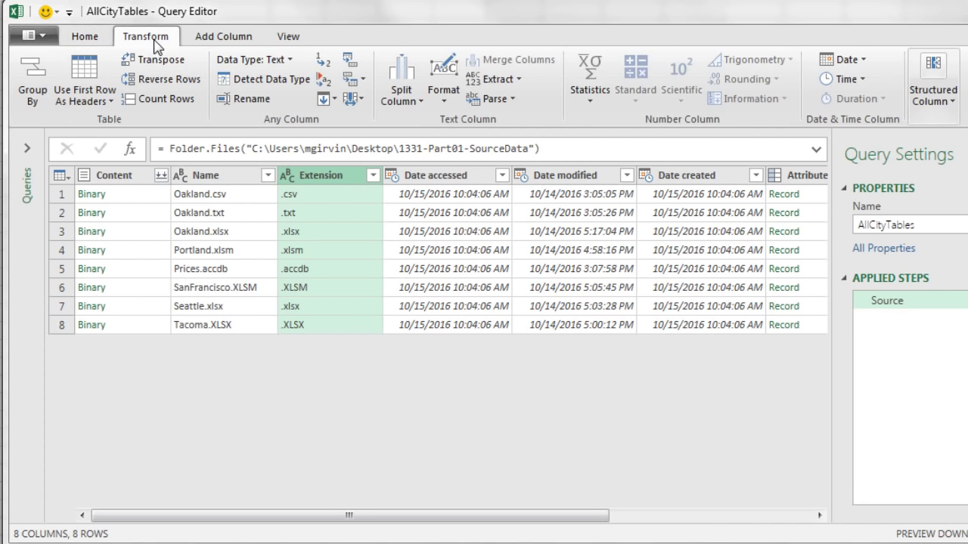
pyautogui.click(443, 98)
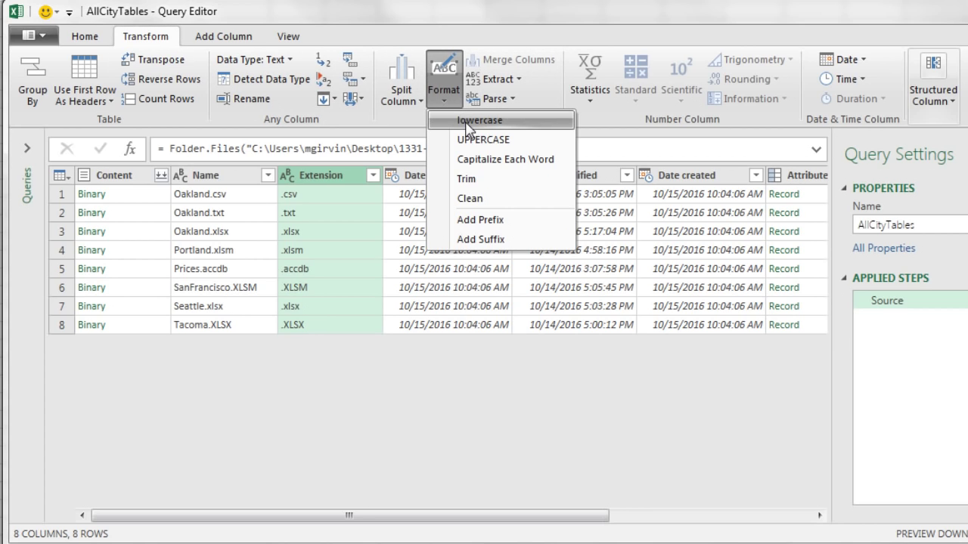
pyautogui.press('Escape')
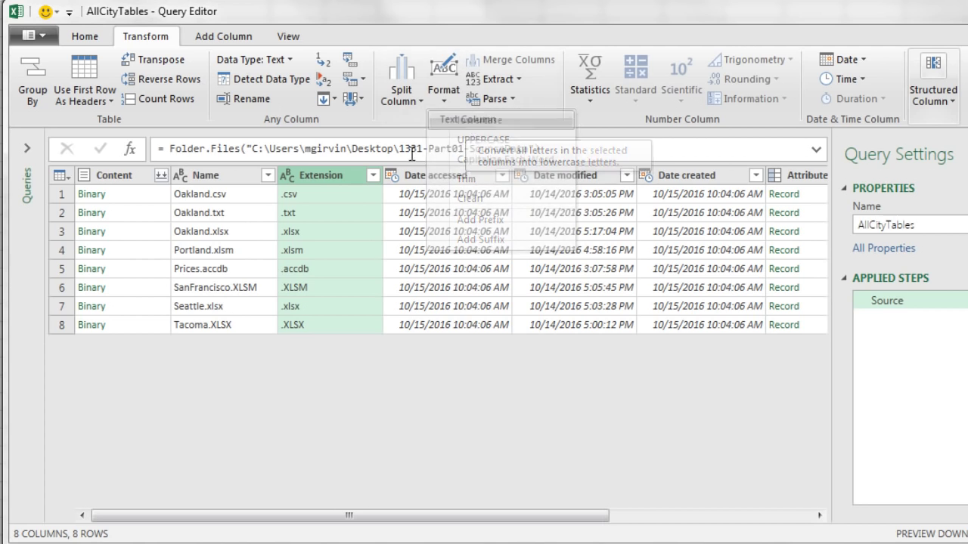
pyautogui.rightClick(323, 184)
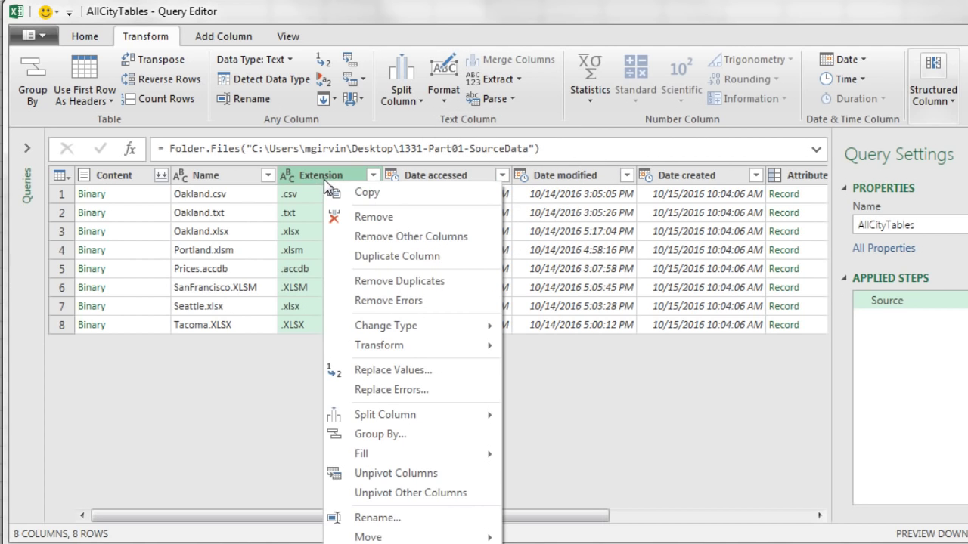
pyautogui.moveTo(409, 347)
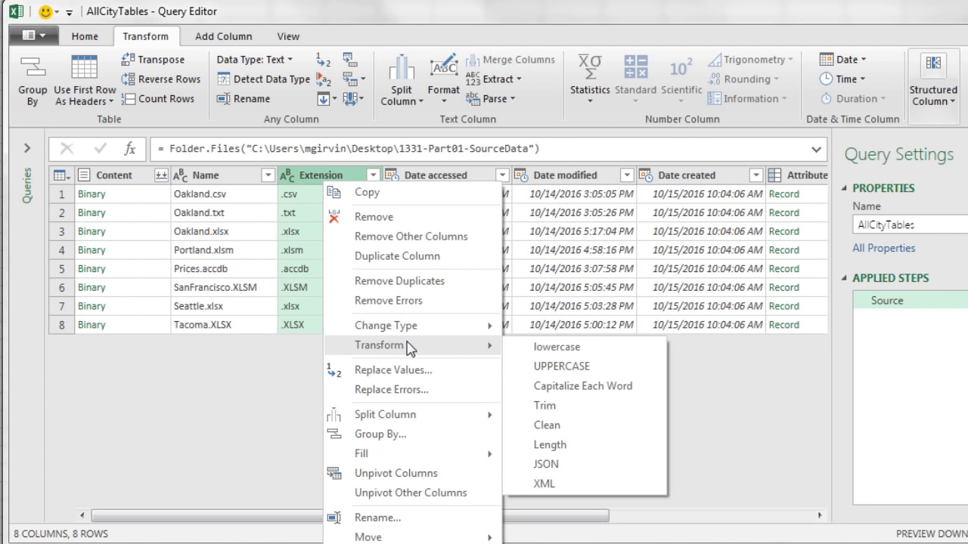
pyautogui.click(556, 347)
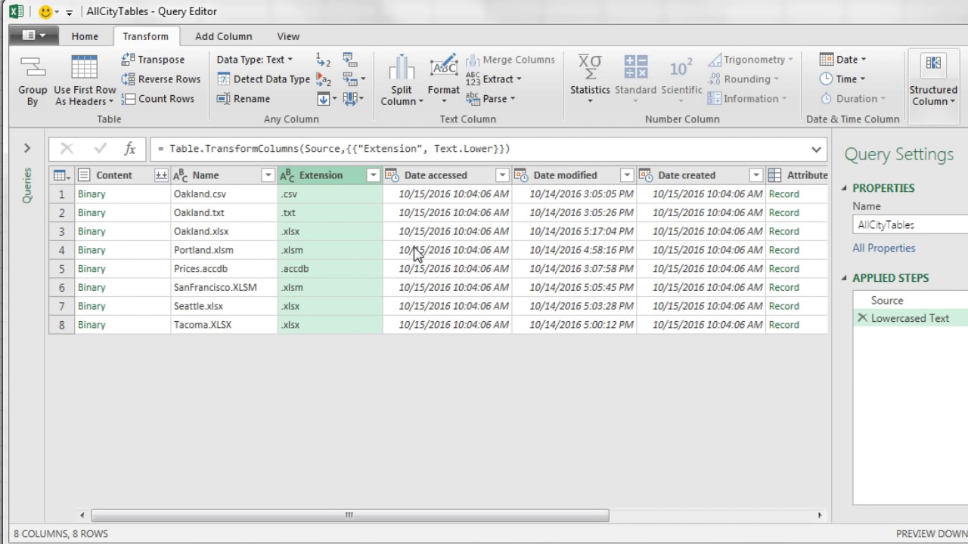
# Step: Filter the lowercased Extension column to keep only rows whose text contains .xls
pyautogui.click(373, 176)
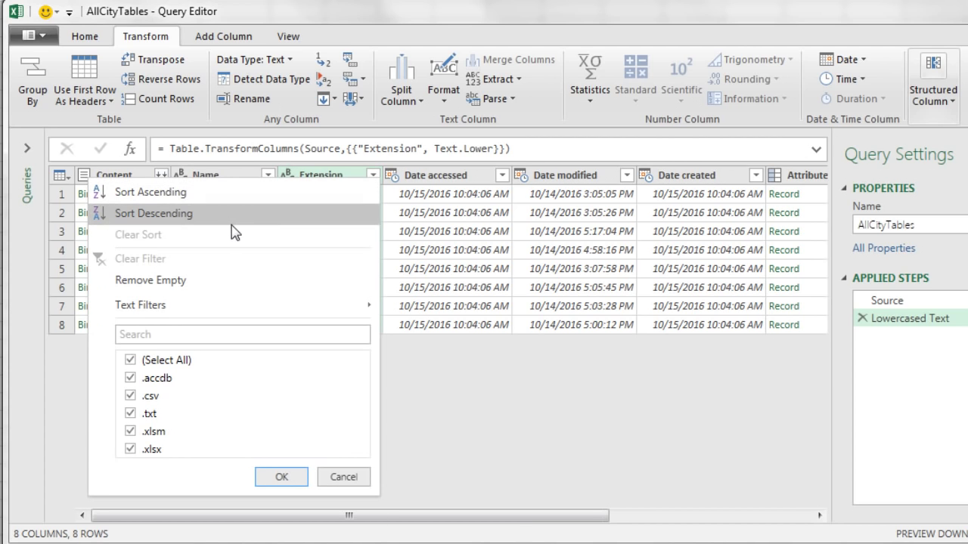
pyautogui.moveTo(191, 310)
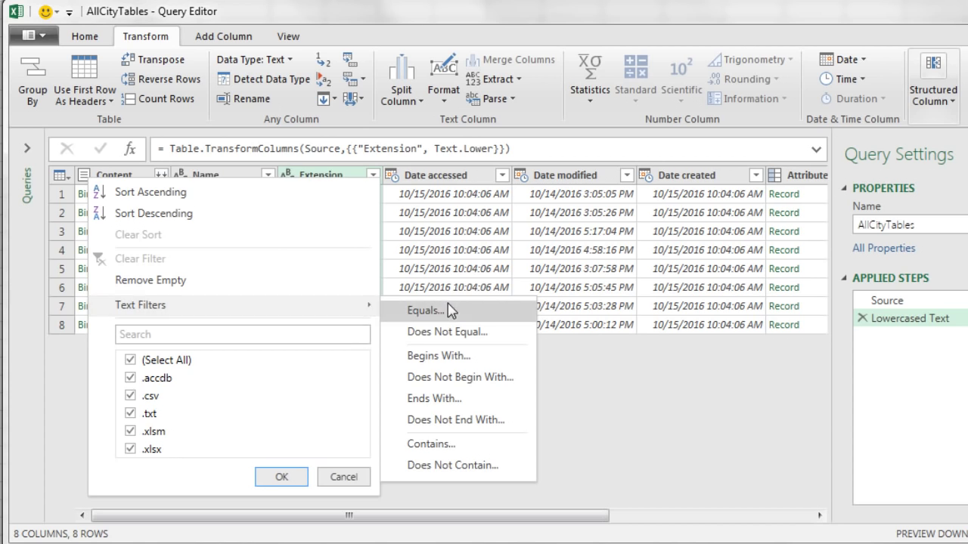
pyautogui.click(449, 445)
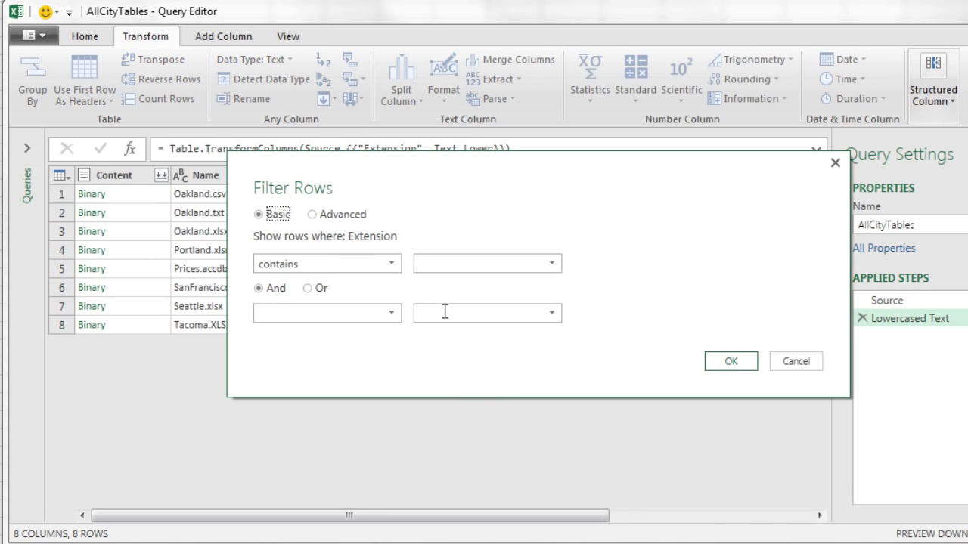
pyautogui.write('.xls')
pyautogui.click(737, 365)
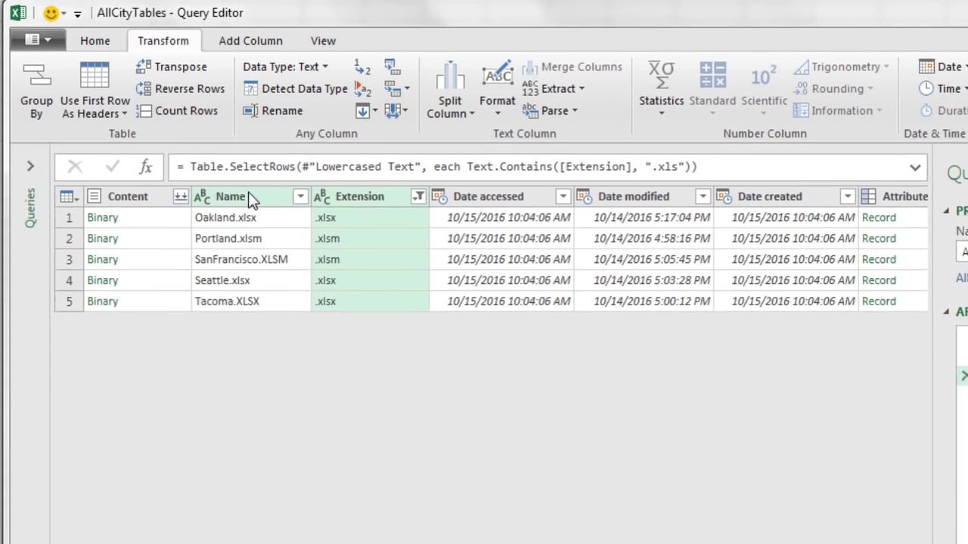
# Step: Split the Name column by the custom delimiter "." at the right-most occurrence, and delete the automatic Changed Type step
pyautogui.click(214, 180)
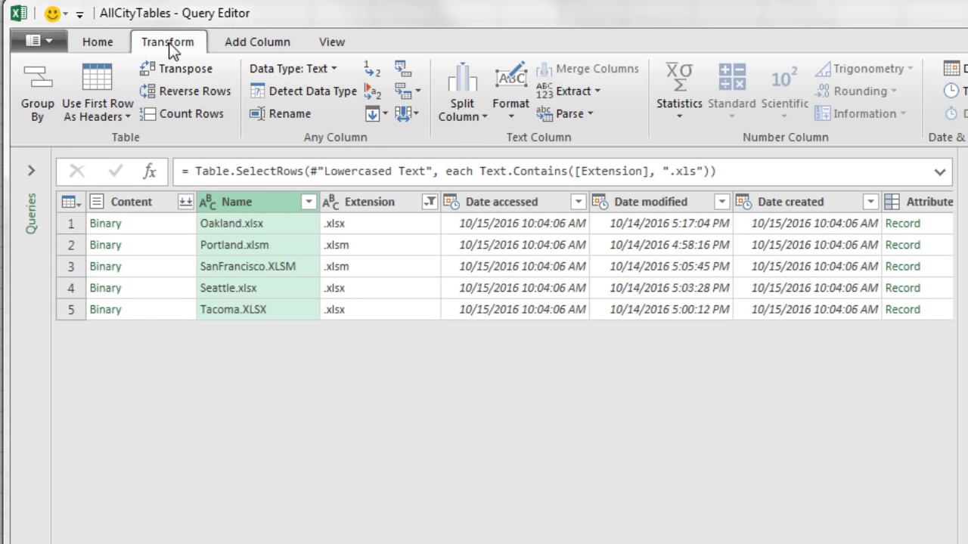
pyautogui.click(479, 117)
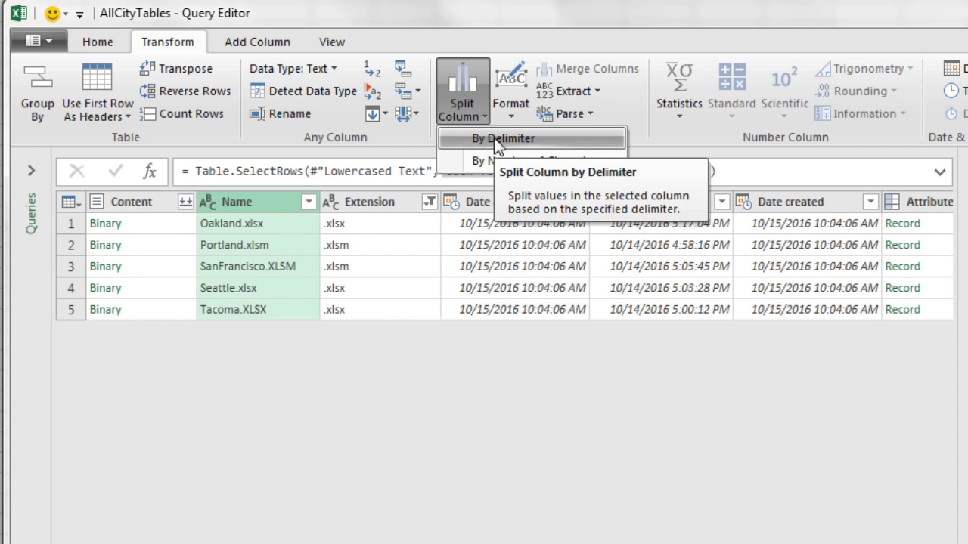
pyautogui.click(494, 137)
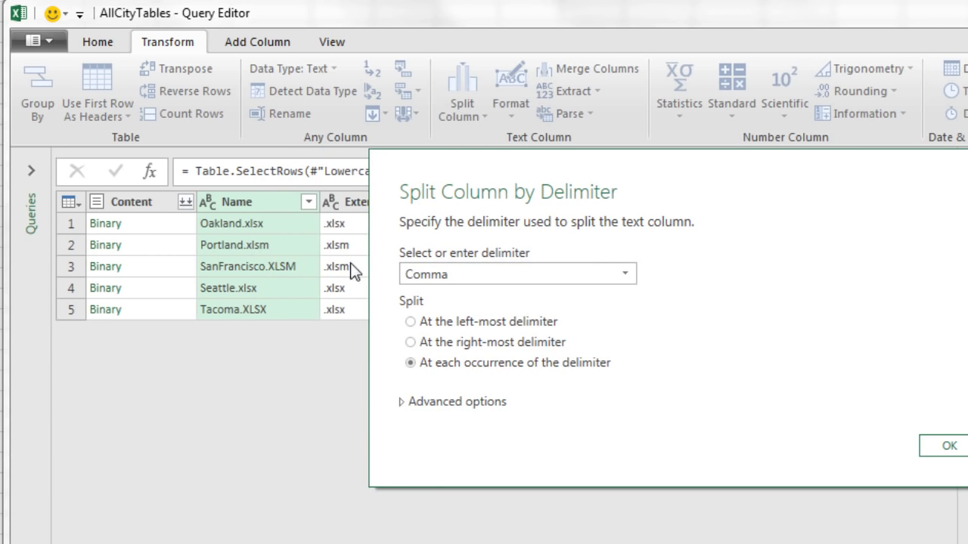
pyautogui.click(443, 272)
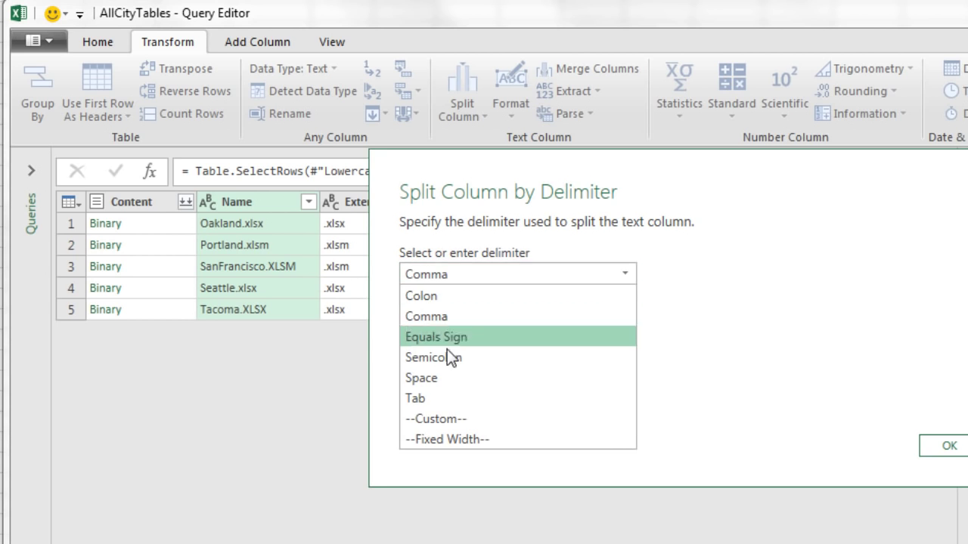
pyautogui.click(456, 420)
pyautogui.click(465, 304)
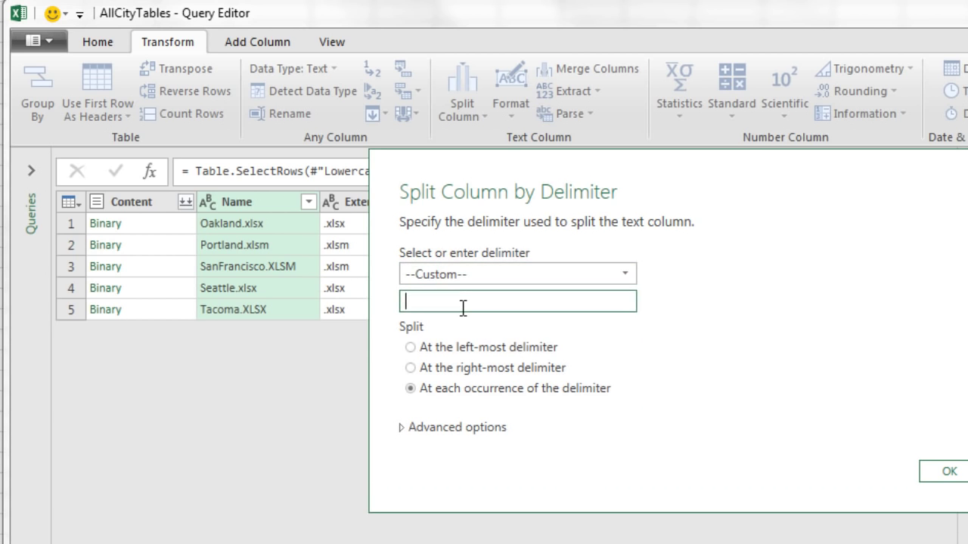
pyautogui.write('.')
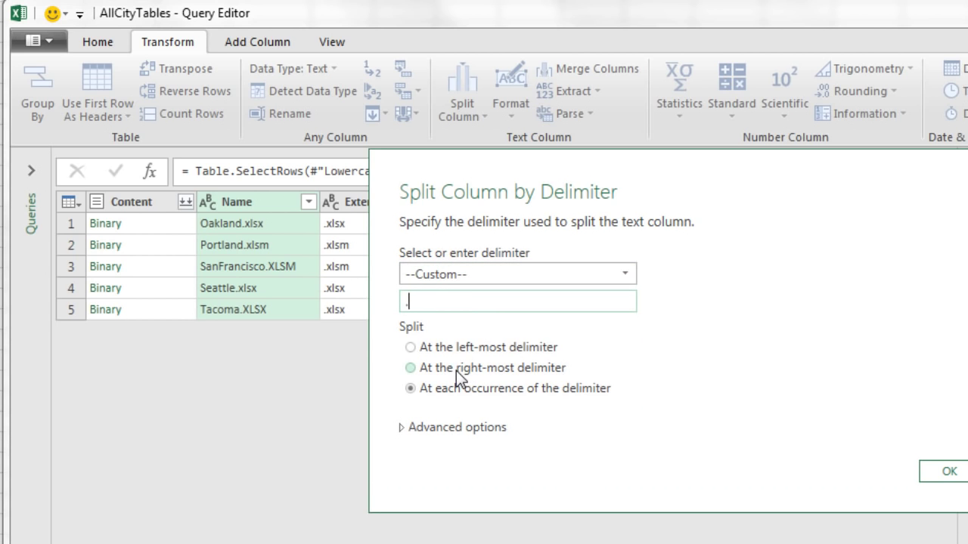
pyautogui.click(411, 368)
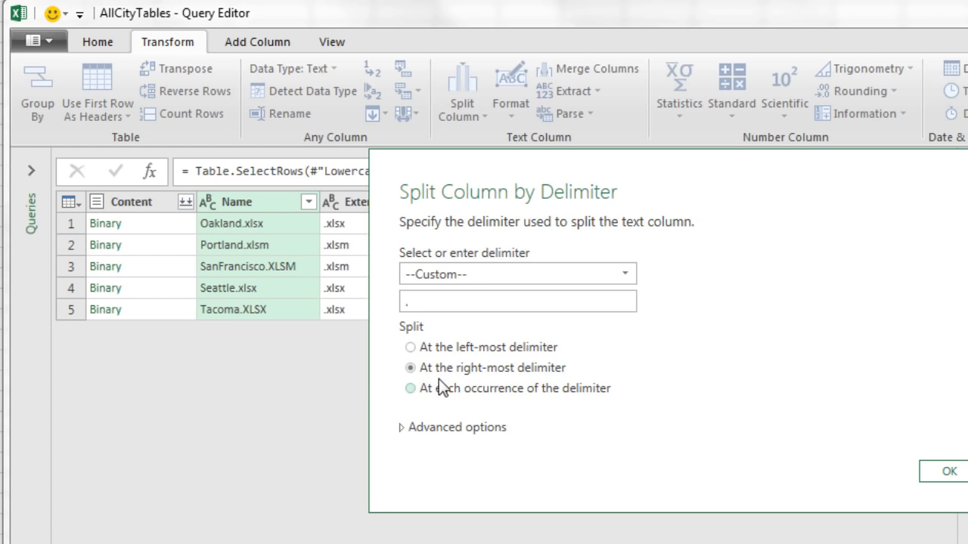
pyautogui.click(950, 471)
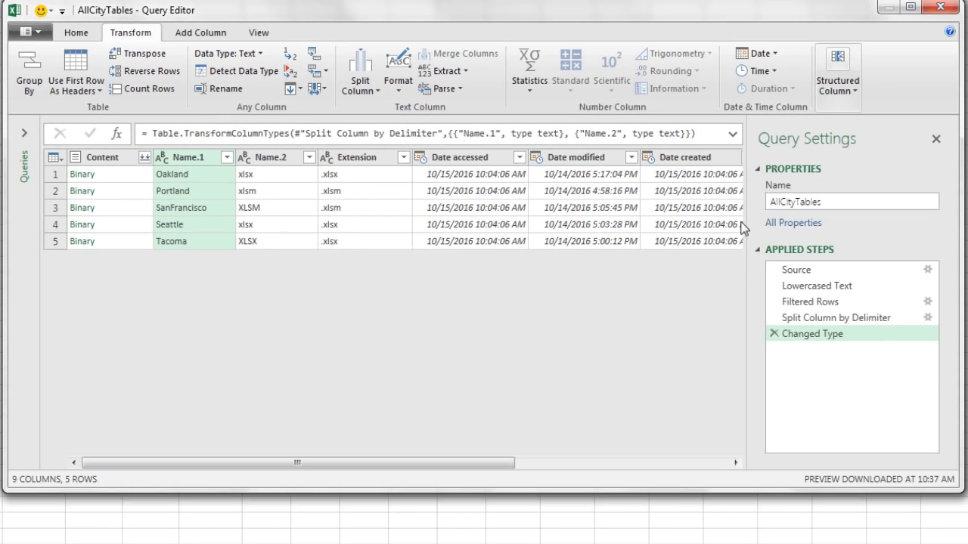
pyautogui.click(774, 333)
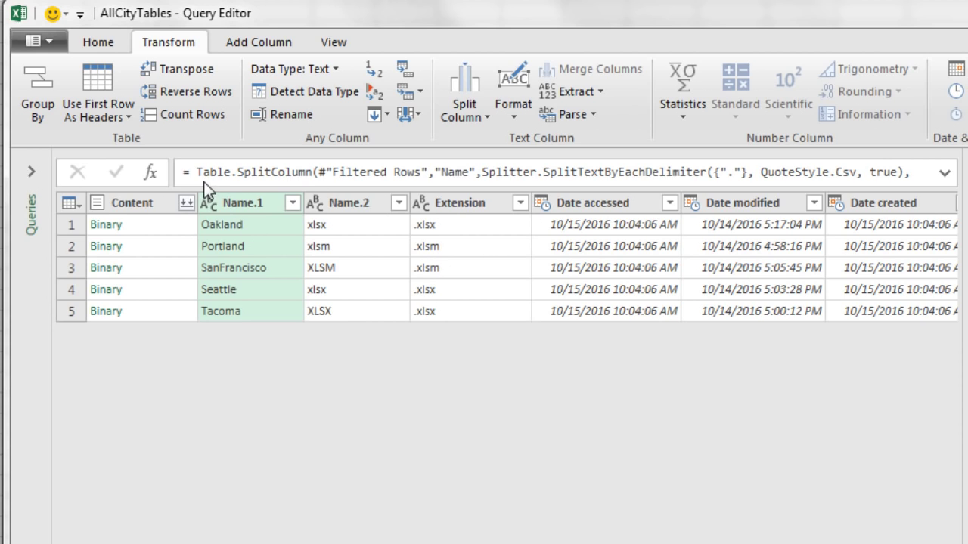
# Step: Keep only the Content and Name.1 columns, removing all other columns from the query
pyautogui.click(138, 204)
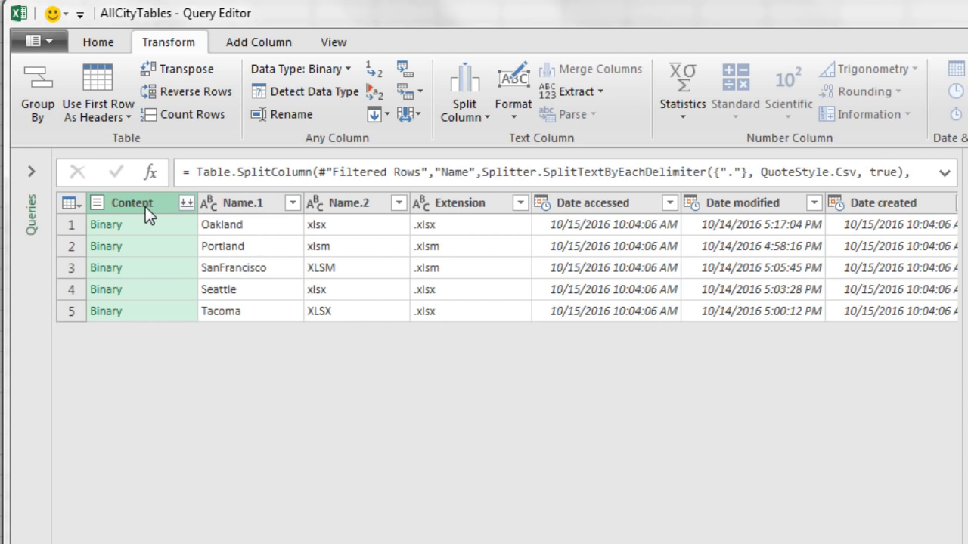
pyautogui.keyDown('shift'); pyautogui.click(243, 205); pyautogui.keyUp('shift')
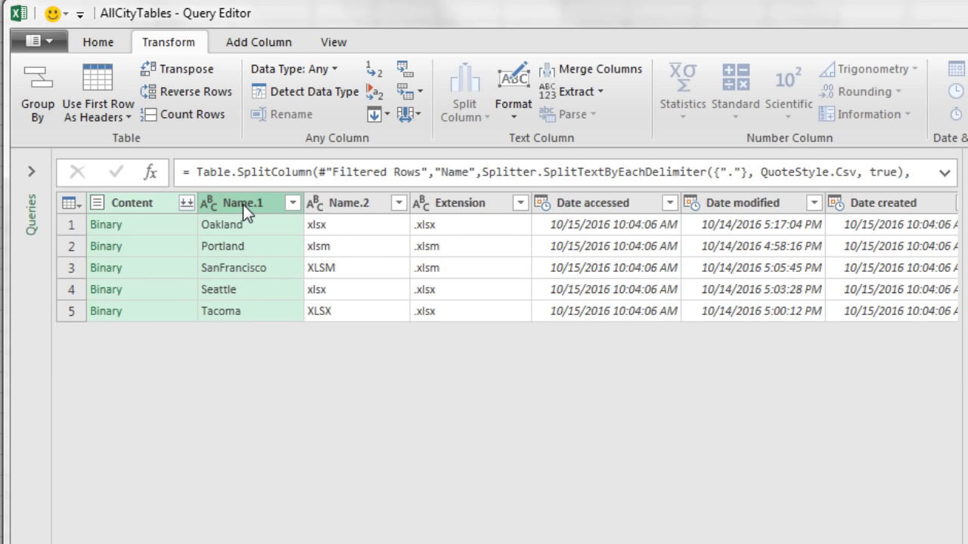
pyautogui.rightClick(243, 204)
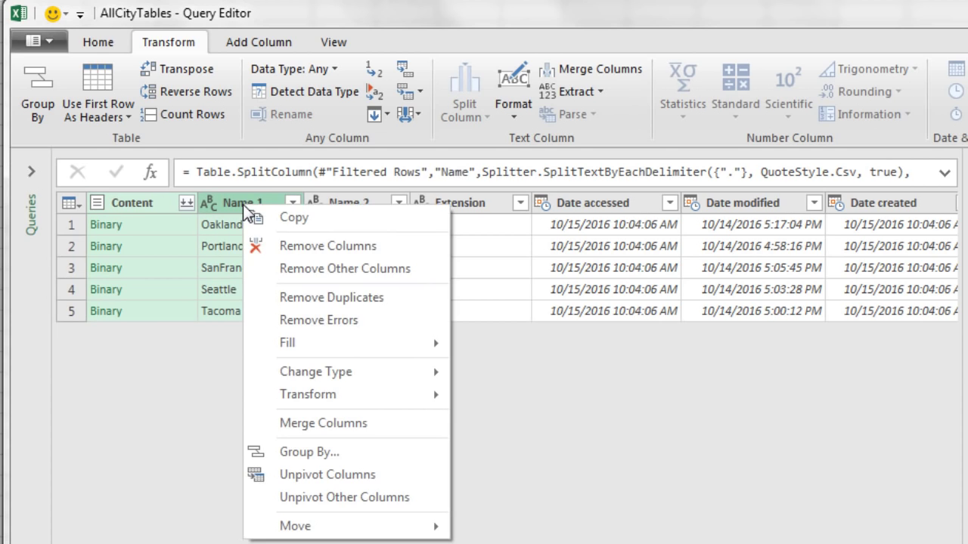
pyautogui.click(293, 266)
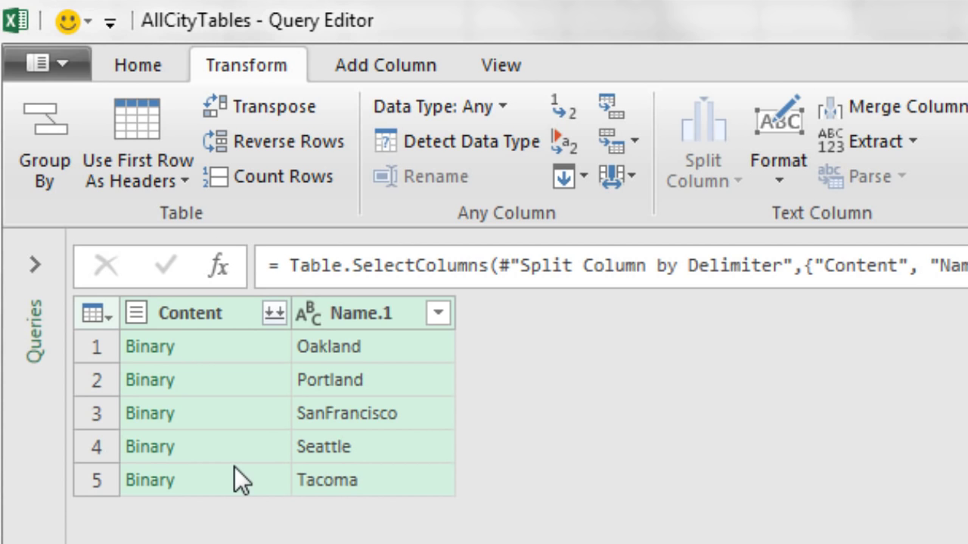
# Step: Add a custom column named GetExcelObjects with the formula =Excel.Workbook([Content],true)
pyautogui.click(374, 60)
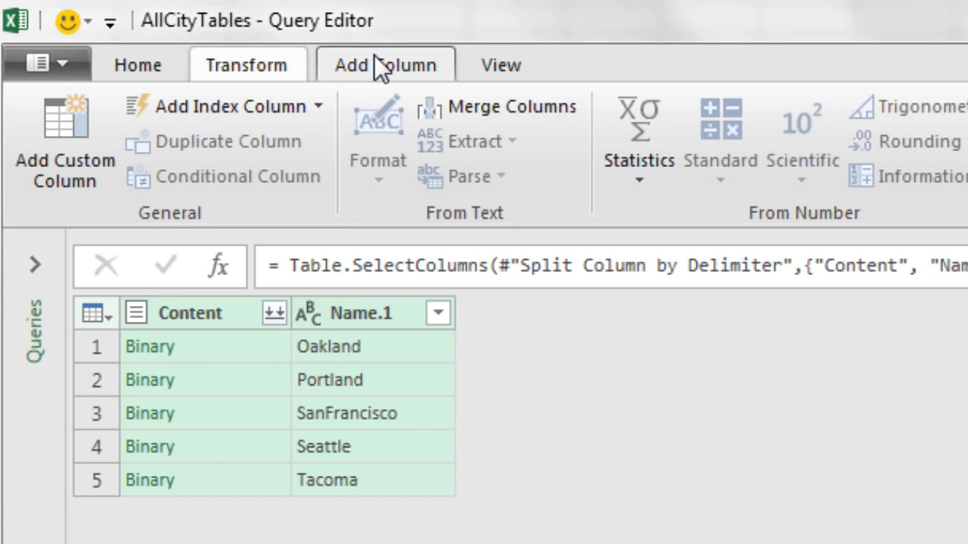
pyautogui.click(67, 176)
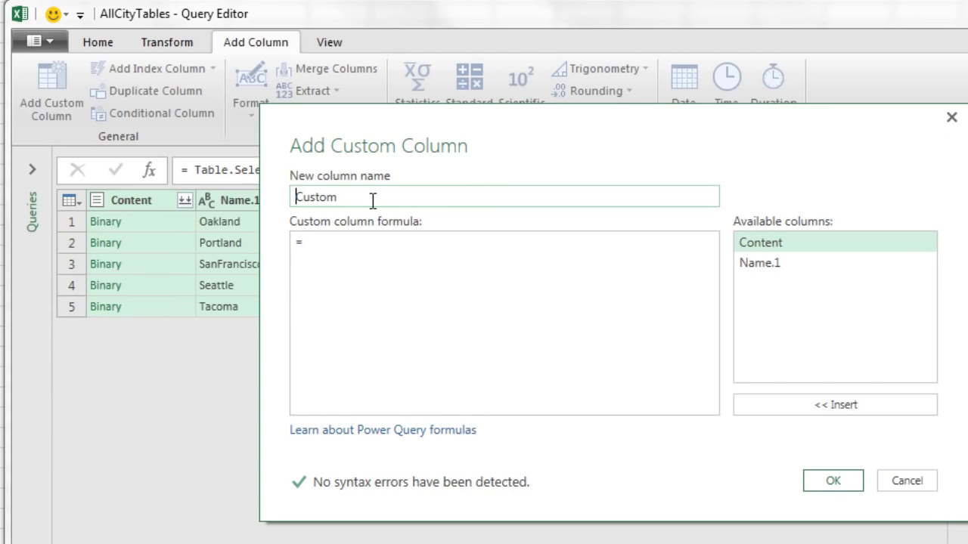
pyautogui.write('GetExcelObjects')
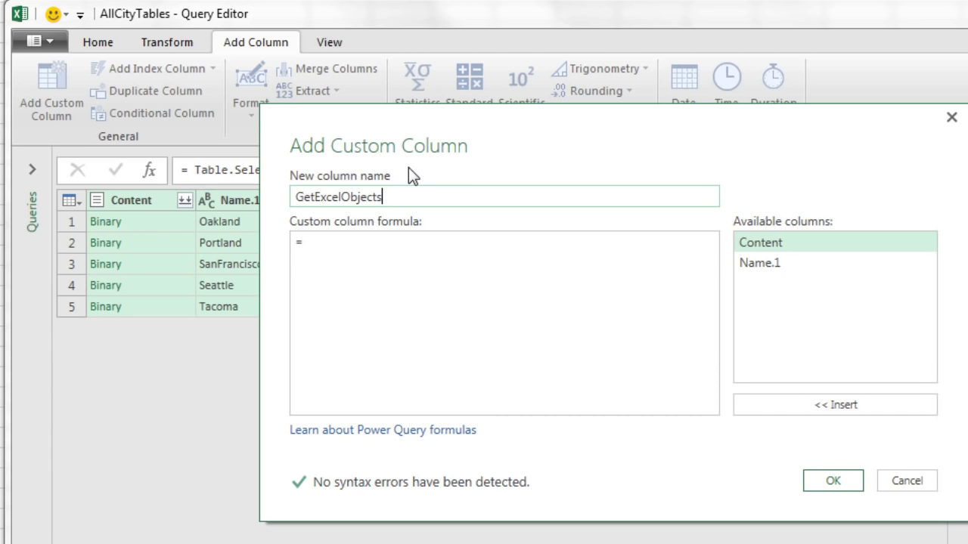
pyautogui.click(332, 238)
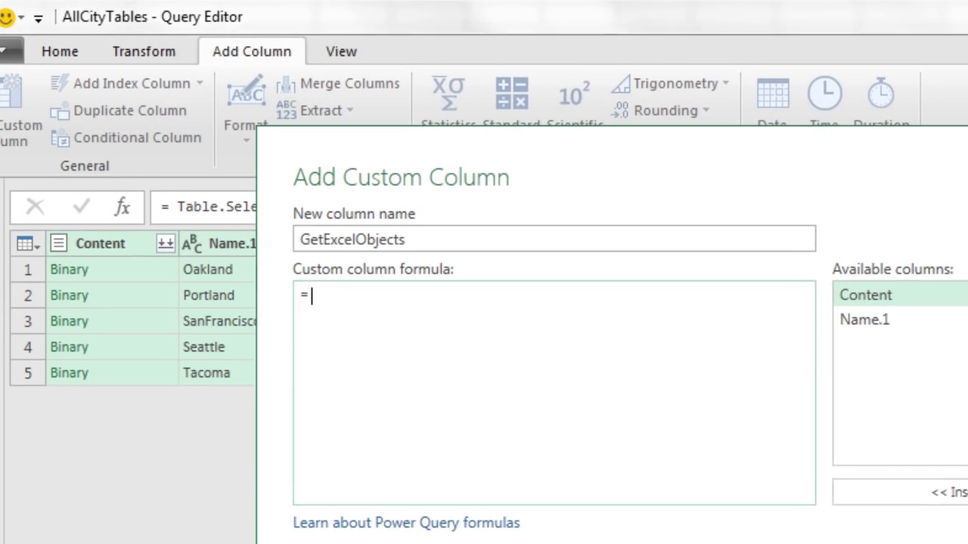
pyautogui.write('Excel')
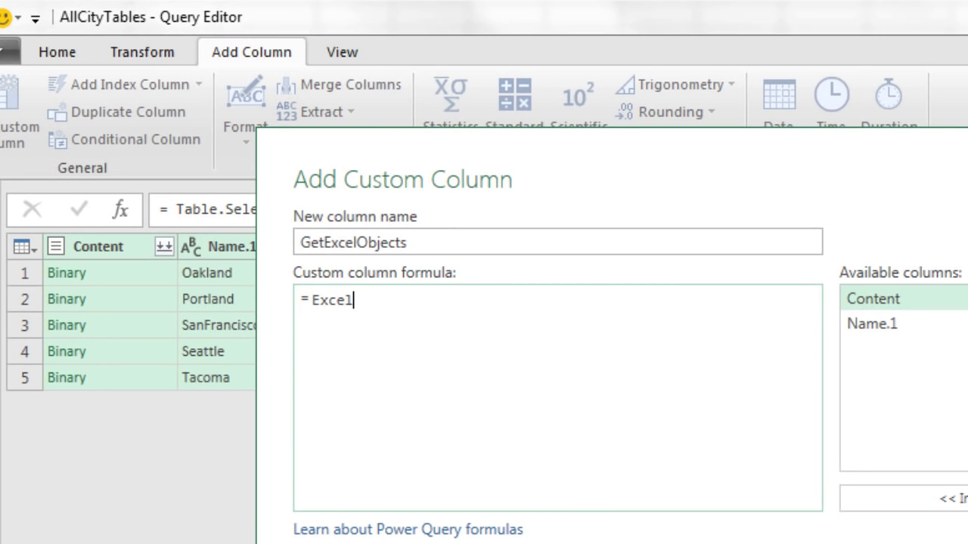
pyautogui.write('.Workbo')
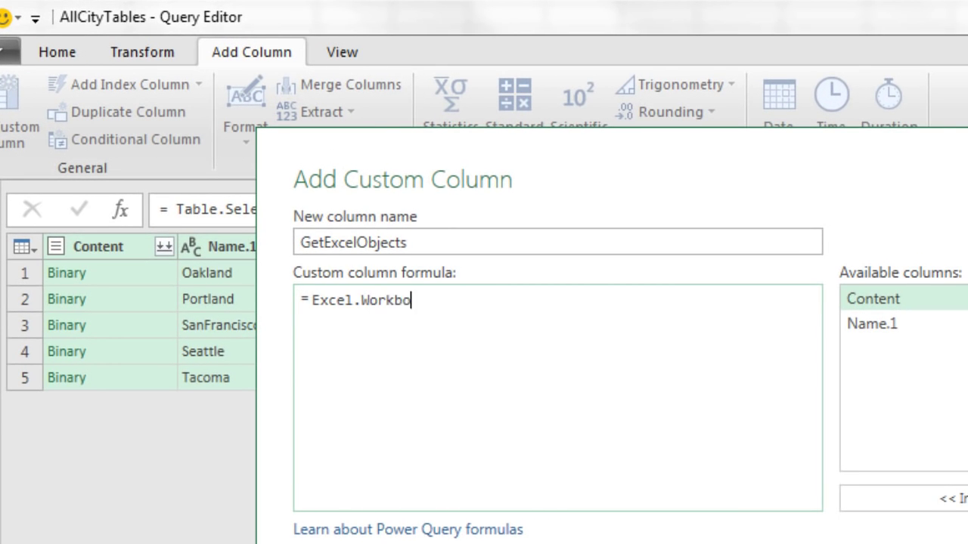
pyautogui.write('ok(')
pyautogui.doubleClick(890, 299)
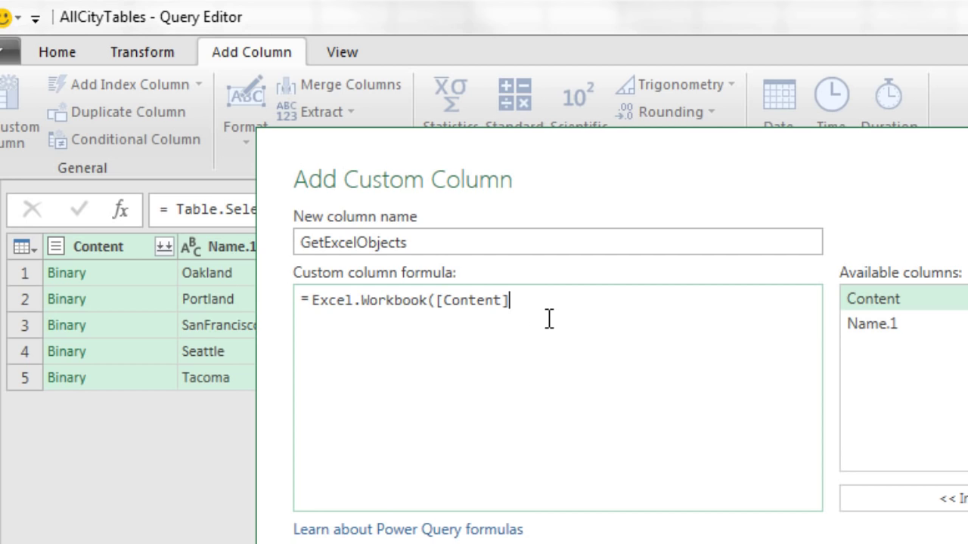
pyautogui.write(',')
pyautogui.write('true')
pyautogui.write(')')
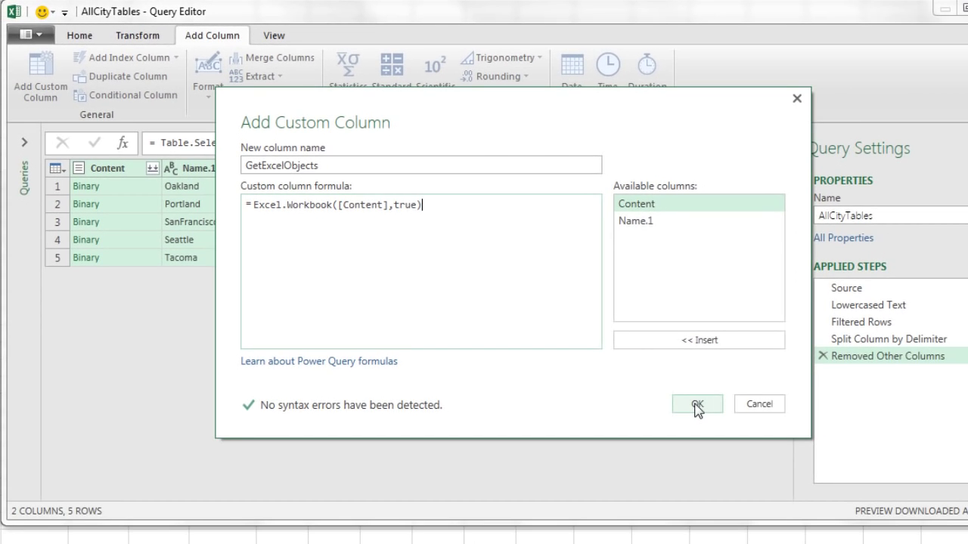
pyautogui.click(696, 405)
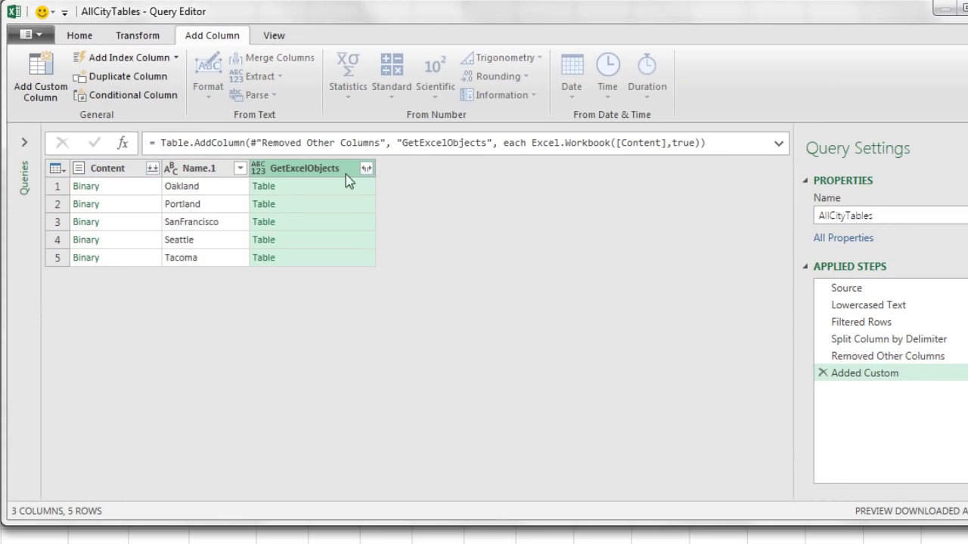
# Step: Remove the Content column from the query
pyautogui.click(117, 171)
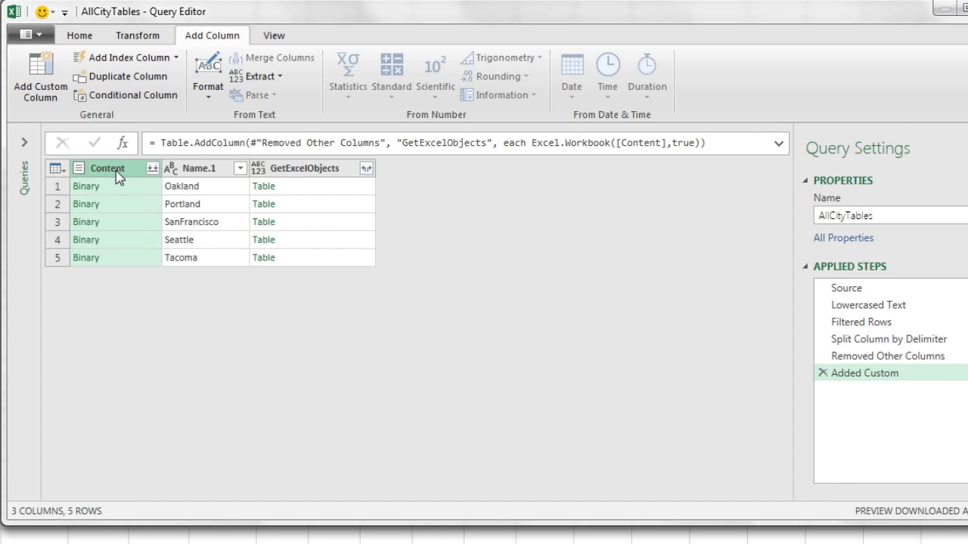
pyautogui.rightClick(117, 172)
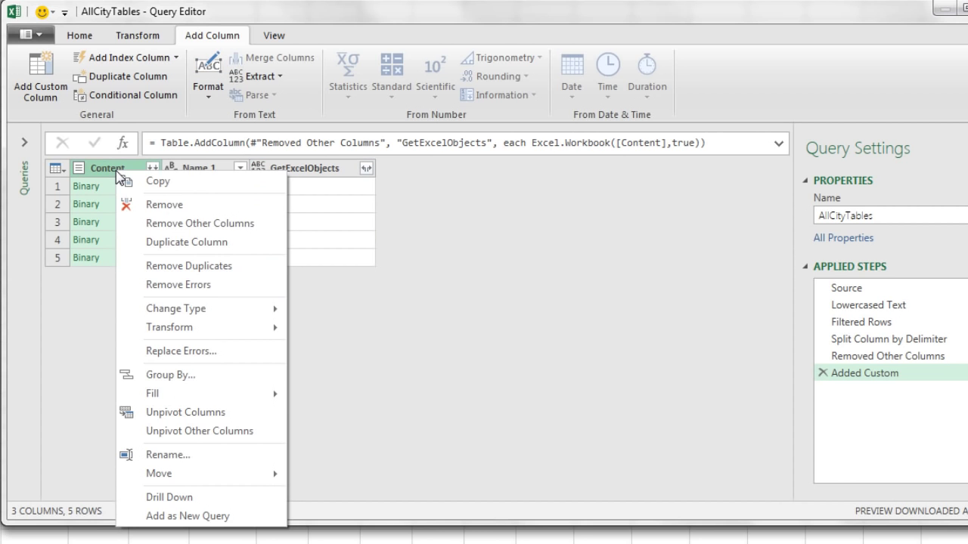
pyautogui.click(155, 205)
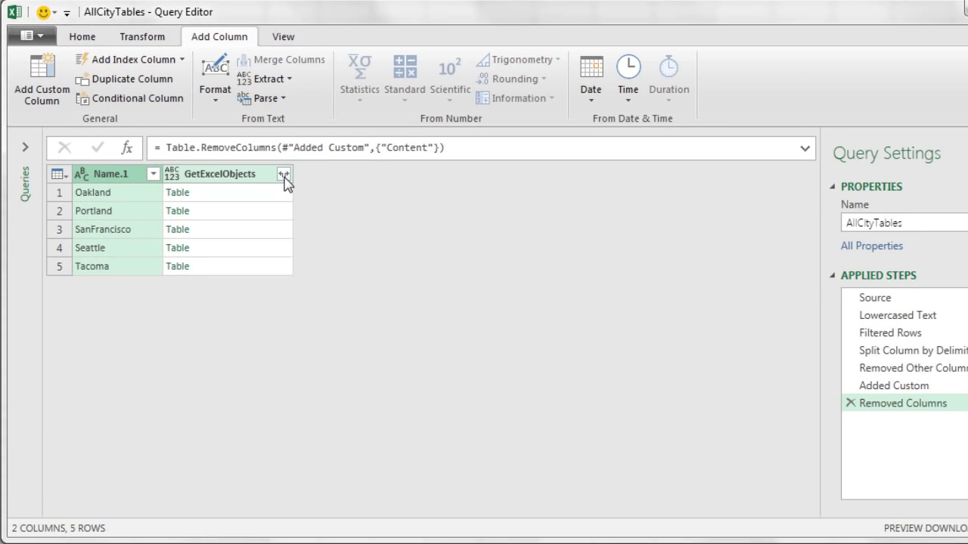
# Step: Expand the GetExcelObjects column into Name, Data, Item, Kind and Hidden, without using the original column name as prefix
pyautogui.click(543, 333)
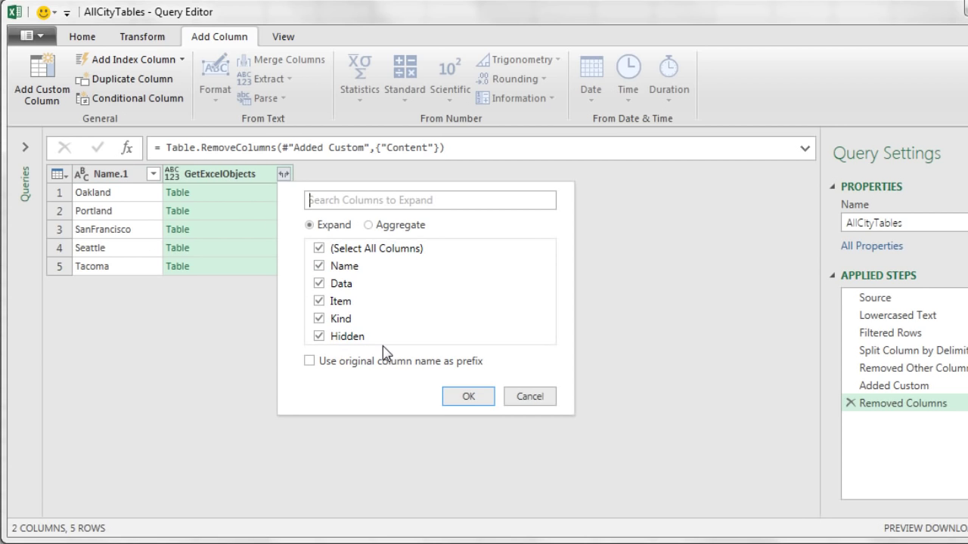
pyautogui.click(466, 397)
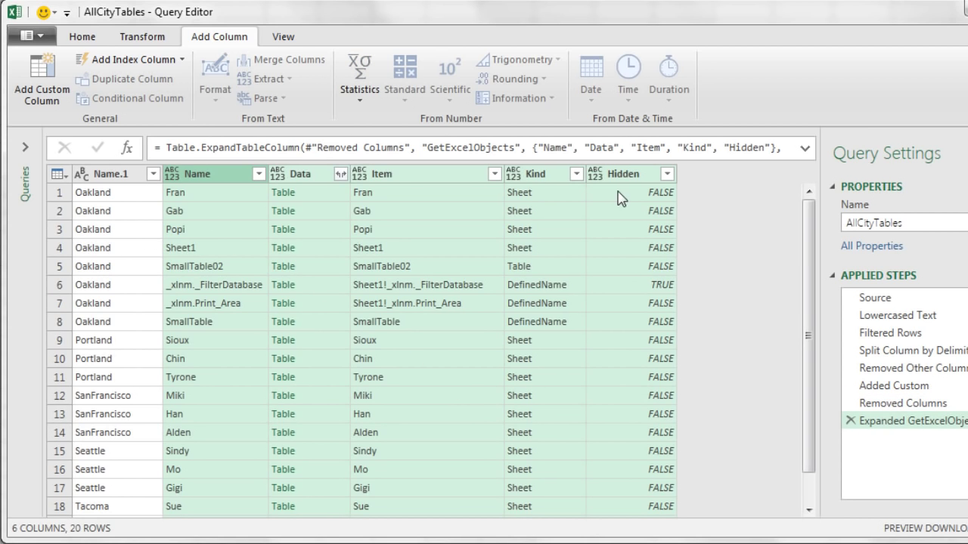
pyautogui.click(118, 175)
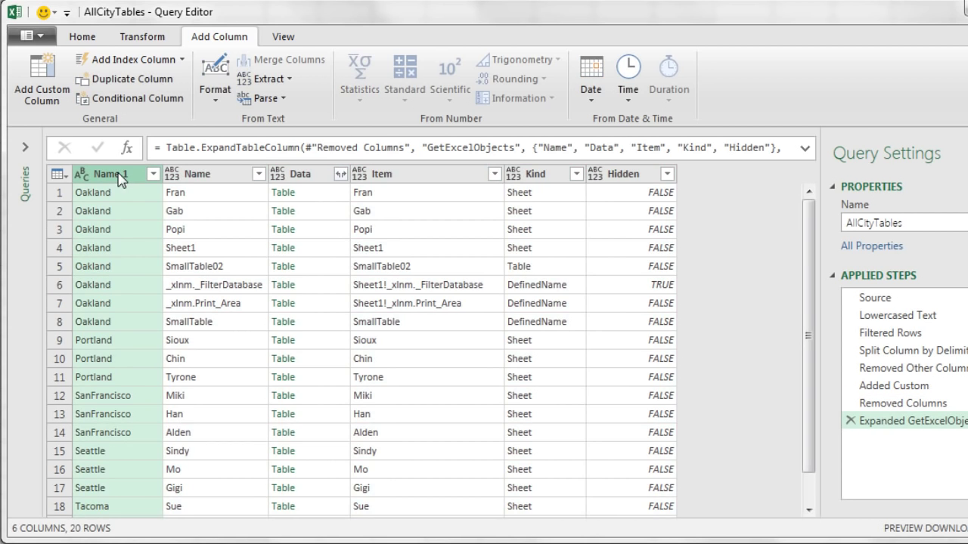
pyautogui.click(203, 178)
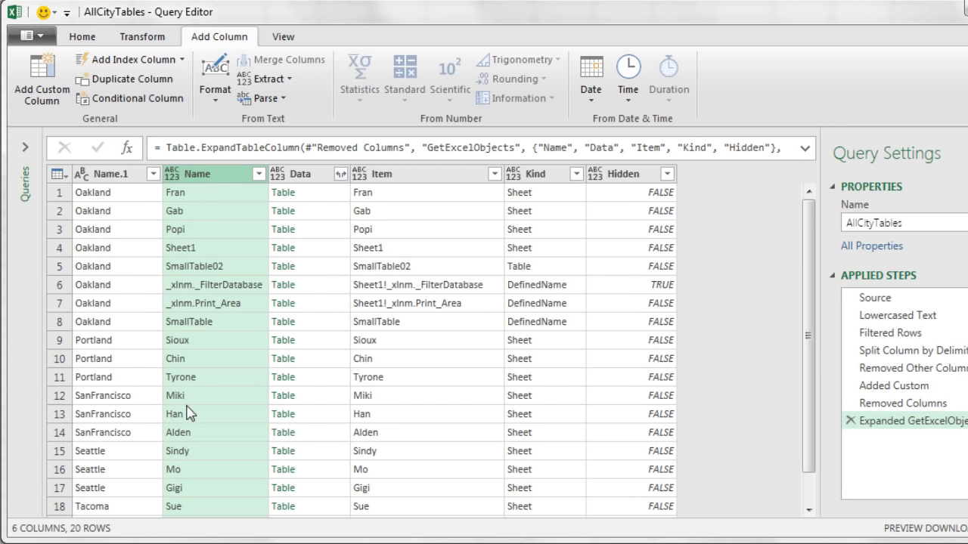
# Step: Filter the Kind column with a text filter to keep only rows that equal Sheet
pyautogui.click(536, 176)
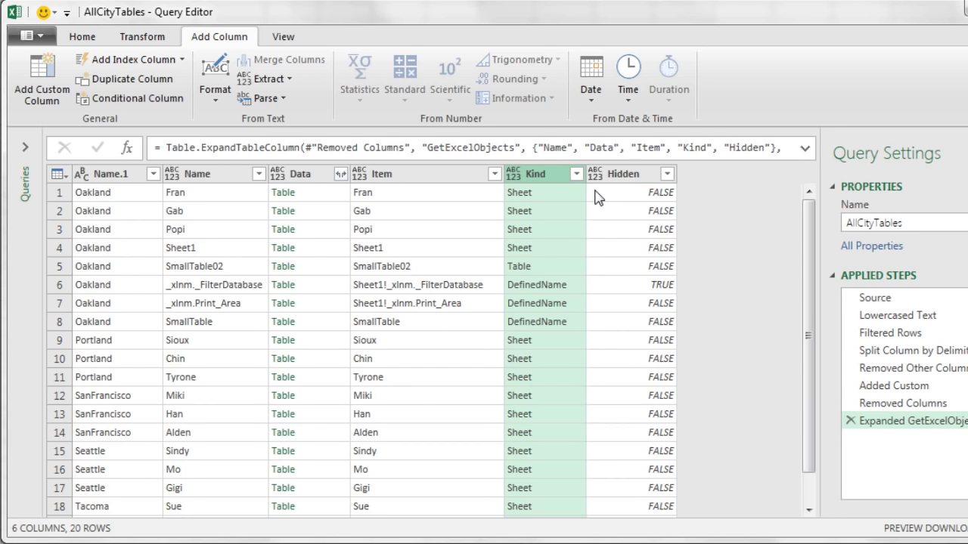
pyautogui.click(576, 176)
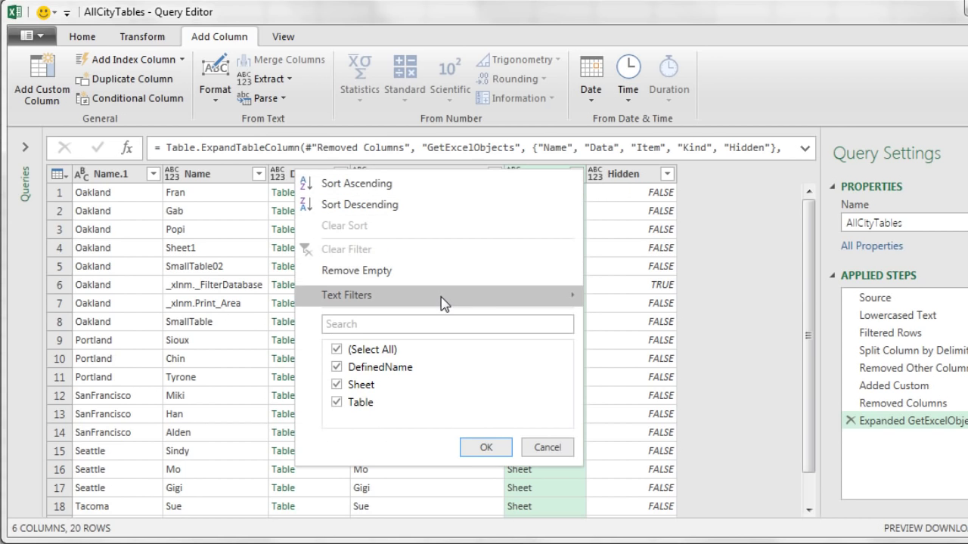
pyautogui.moveTo(443, 302)
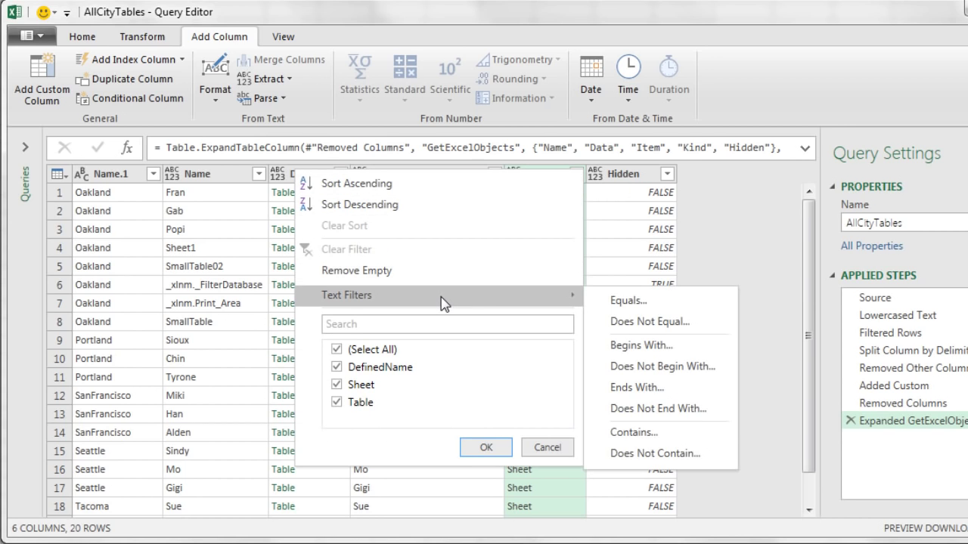
pyautogui.click(622, 304)
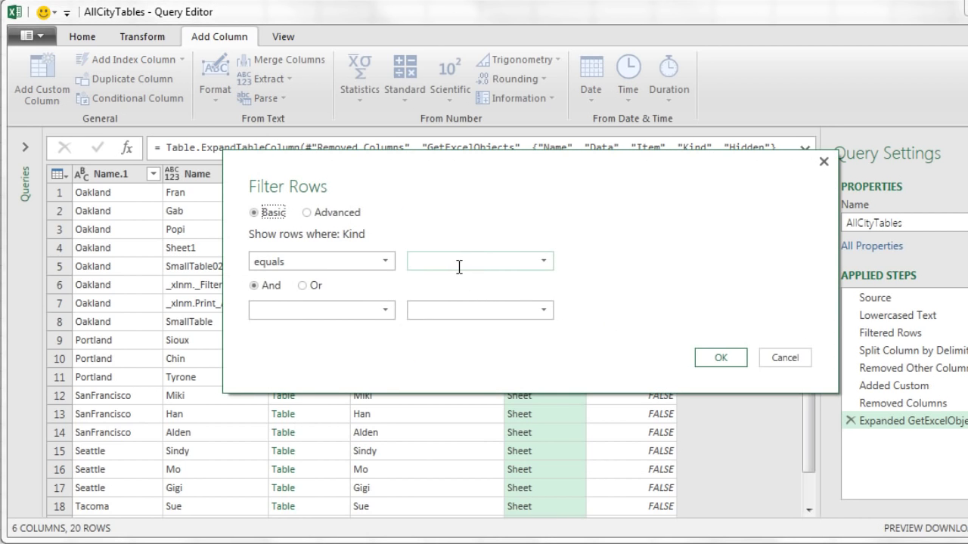
pyautogui.write('Sheet')
pyautogui.click(718, 360)
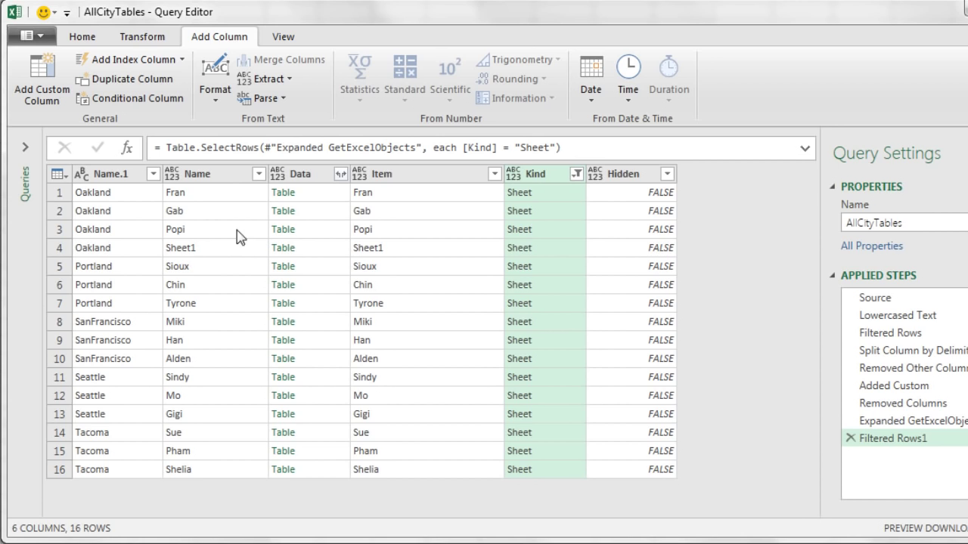
# Step: Filter the Name column to keep only rows whose text does not begin with Sheet
pyautogui.click(259, 174)
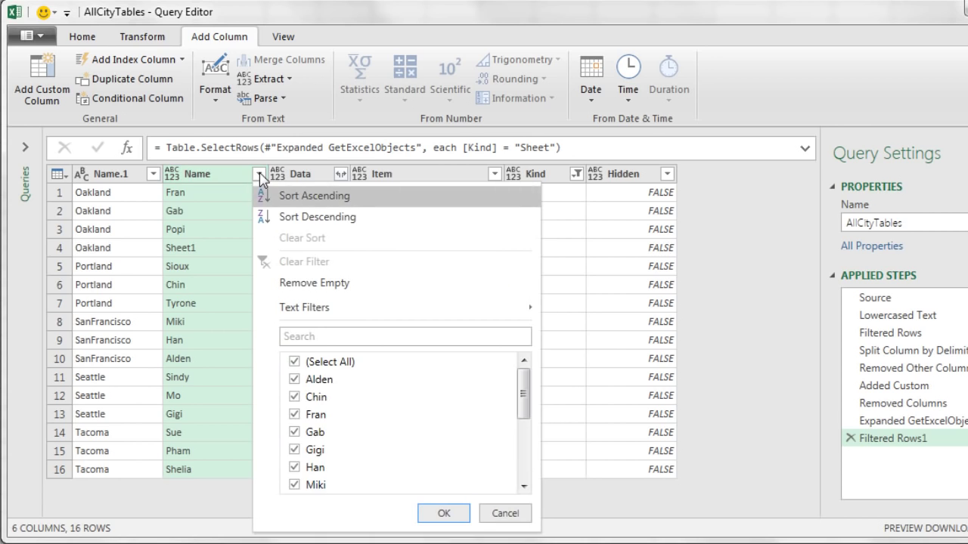
pyautogui.moveTo(473, 307)
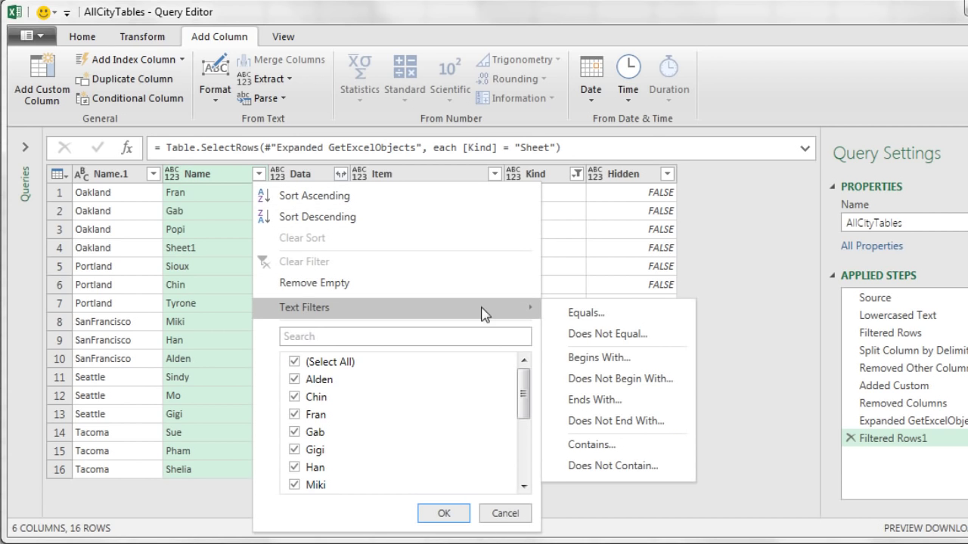
pyautogui.click(565, 385)
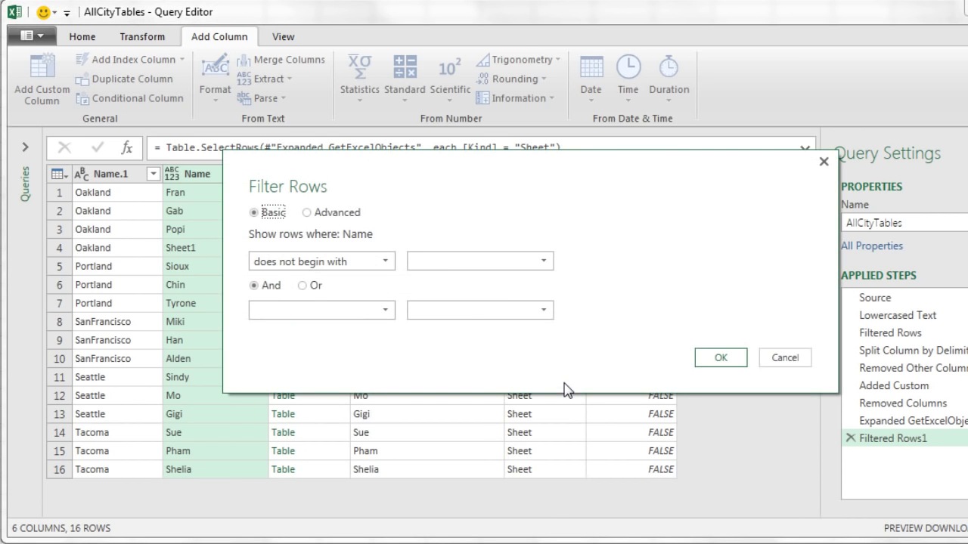
pyautogui.write('Sheet')
pyautogui.click(735, 363)
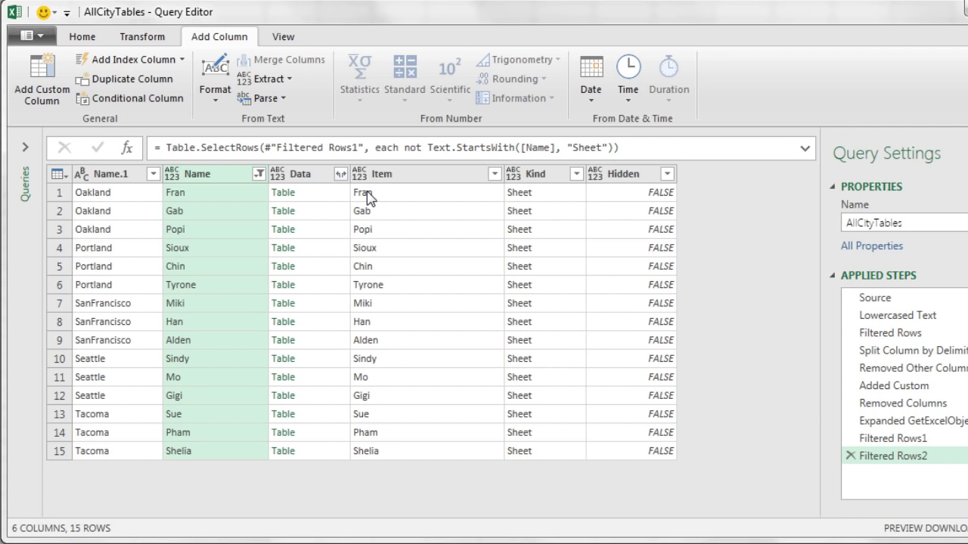
# Step: Keep only the Data, Name.1 and Name columns, selected in that order, and remove all other columns
pyautogui.click(303, 175)
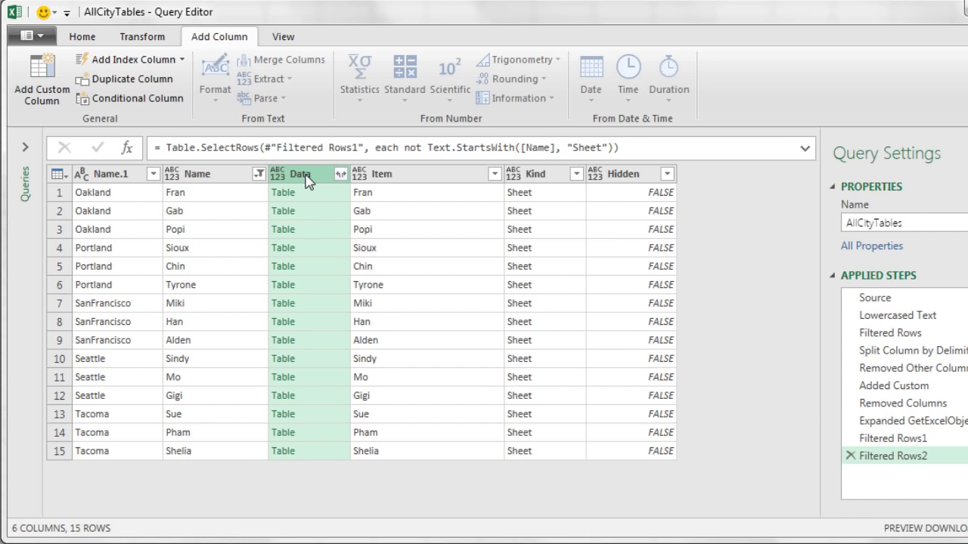
pyautogui.press('ctrl')
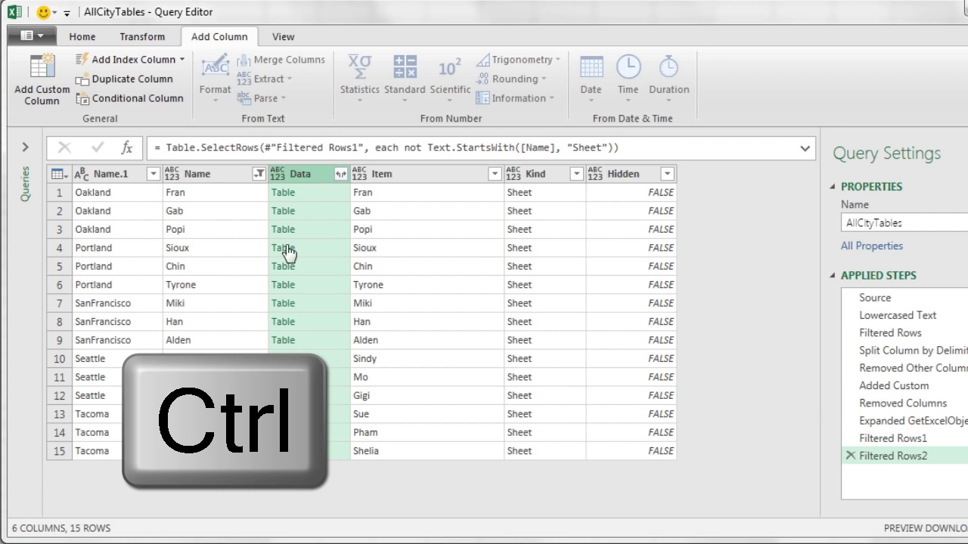
pyautogui.keyDown('ctrl'); pyautogui.click(111, 179); pyautogui.keyUp('ctrl')
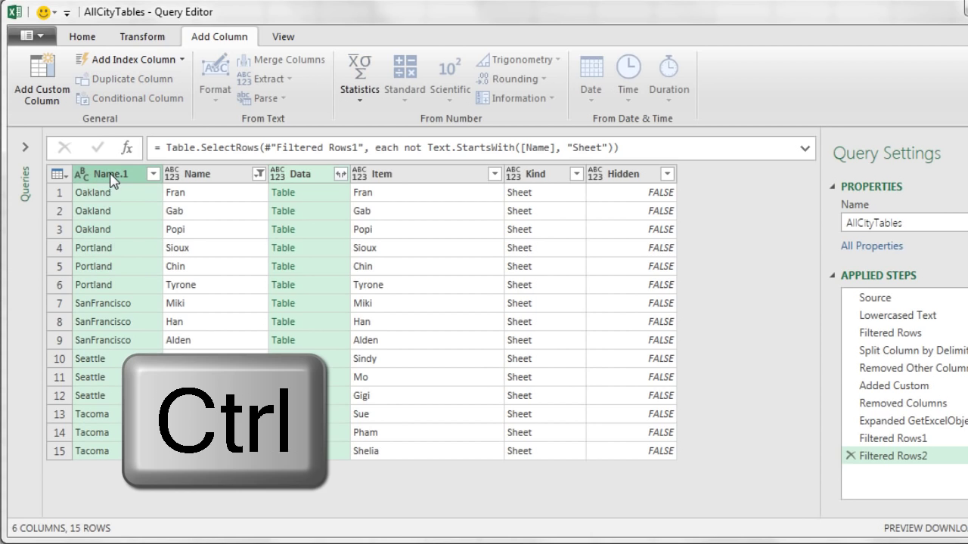
pyautogui.keyDown('ctrl'); pyautogui.click(227, 185); pyautogui.keyUp('ctrl')
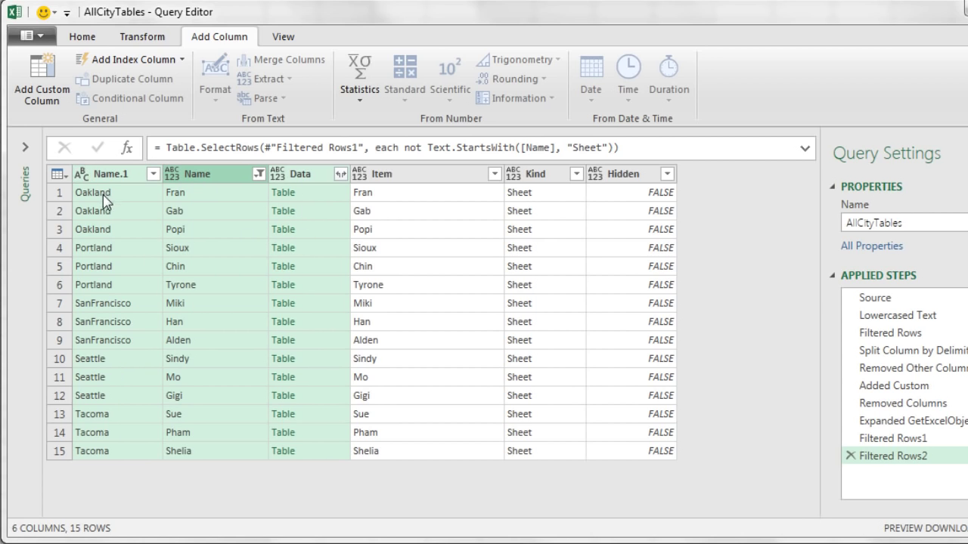
pyautogui.rightClick(201, 179)
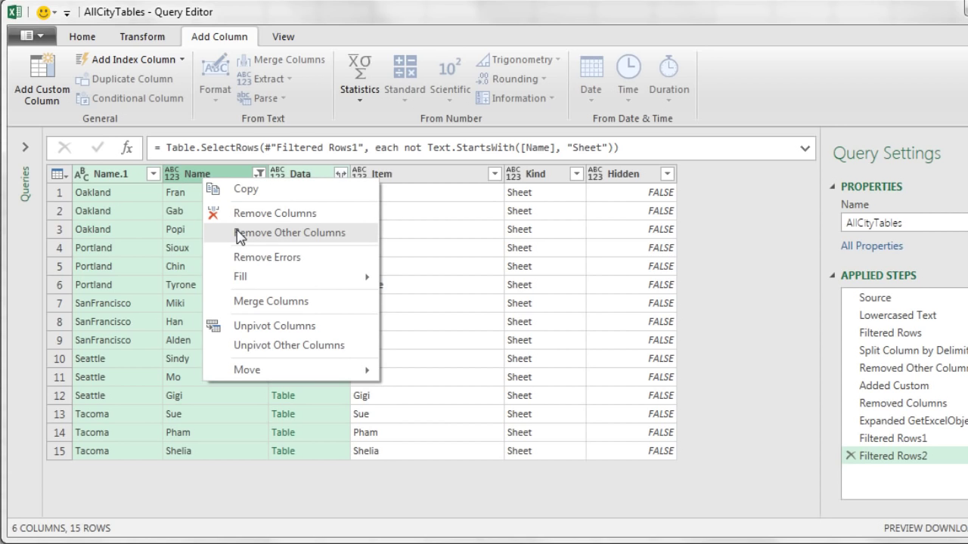
pyautogui.click(331, 233)
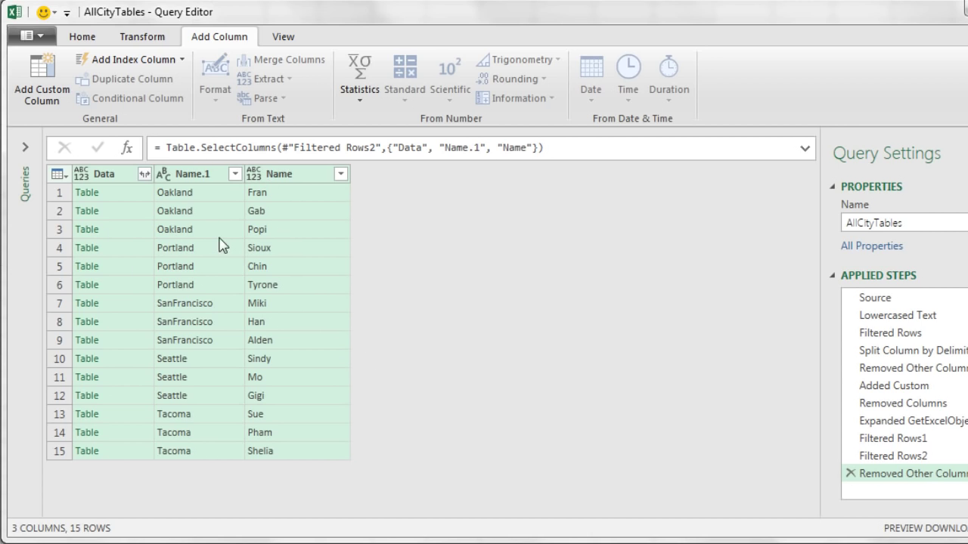
# Step: Expand the Data column into Date, Product, Units and Sales, without the original column name as prefix
pyautogui.click(144, 175)
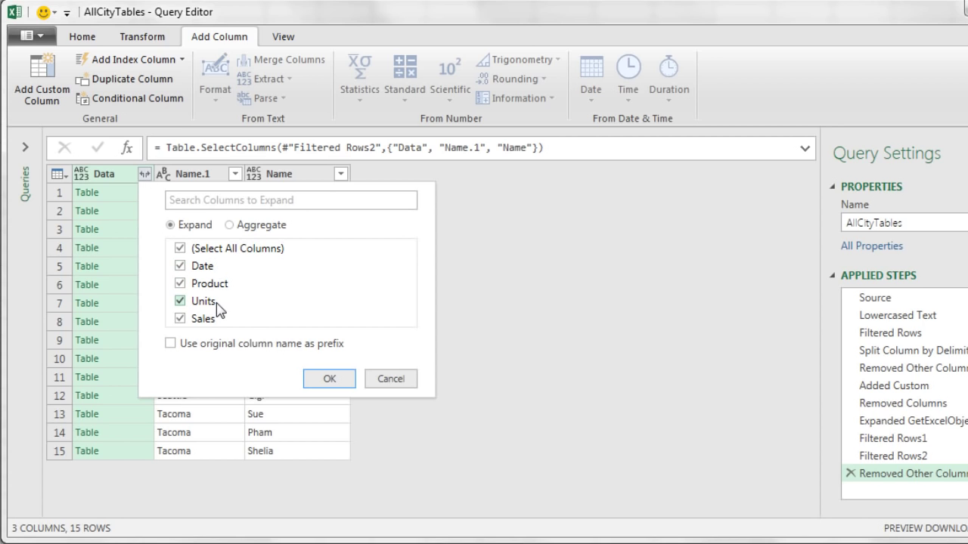
pyautogui.click(329, 379)
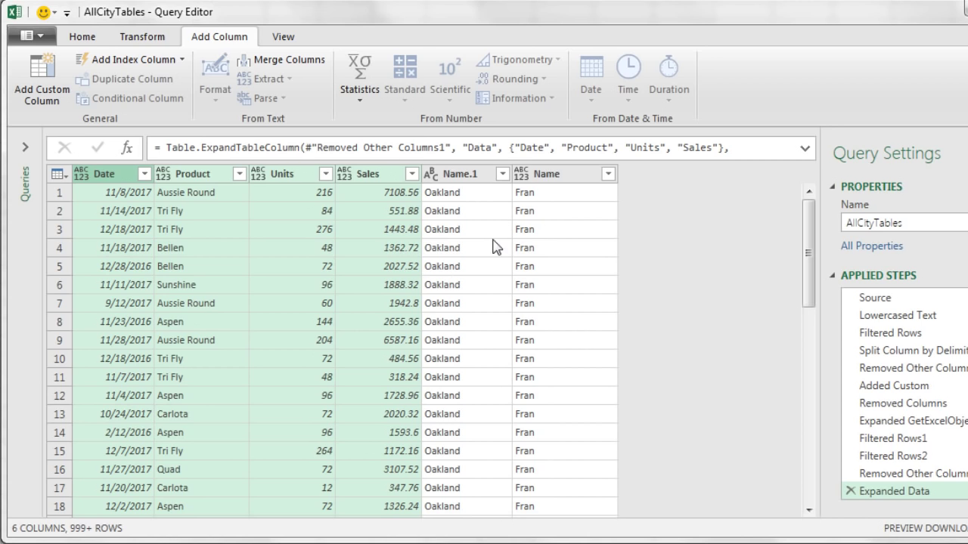
# Step: Set the data type of the Date column to Date and of the Product column to Text
pyautogui.click(119, 174)
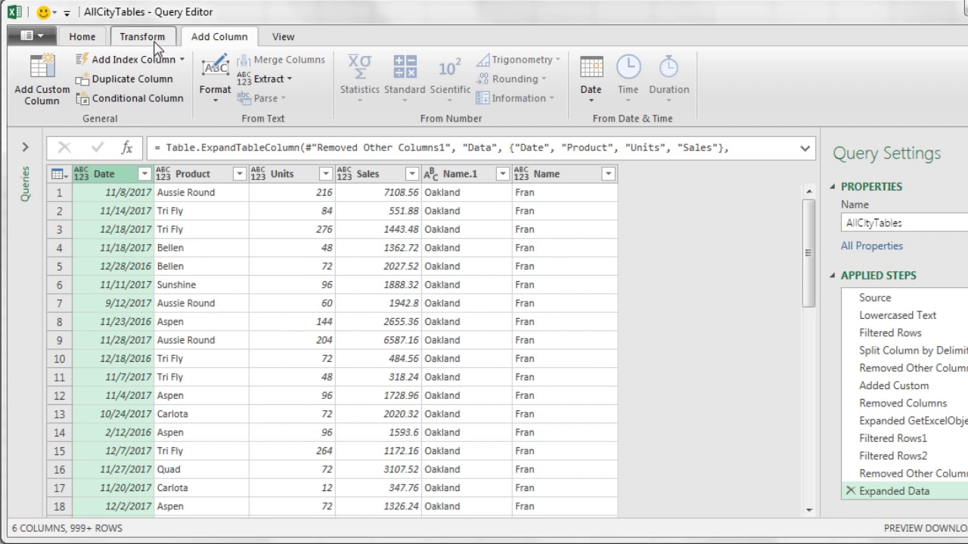
pyautogui.click(92, 41)
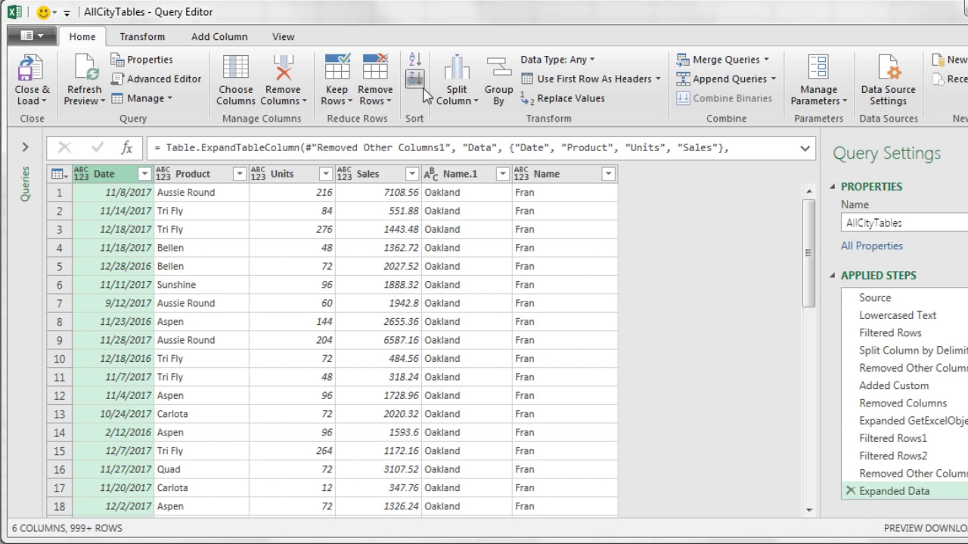
pyautogui.click(594, 60)
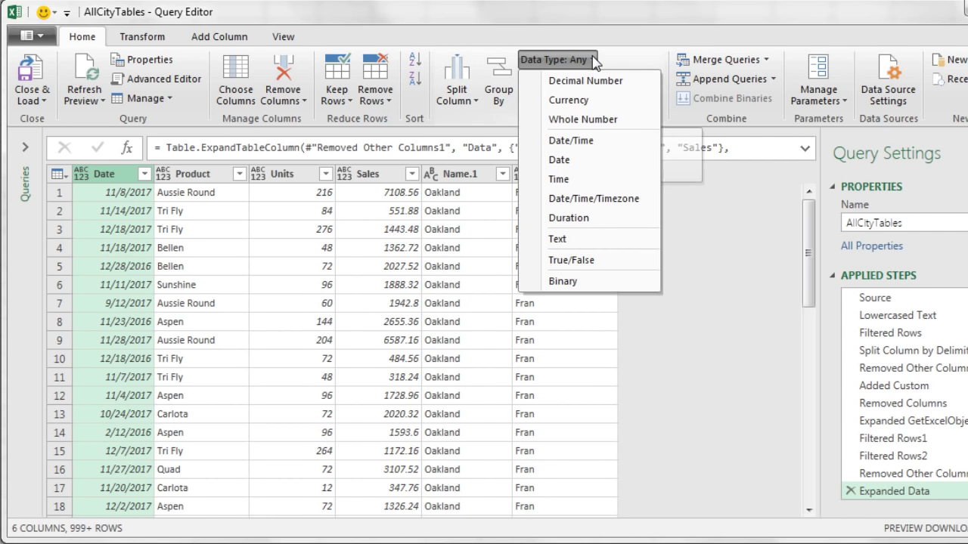
pyautogui.click(565, 169)
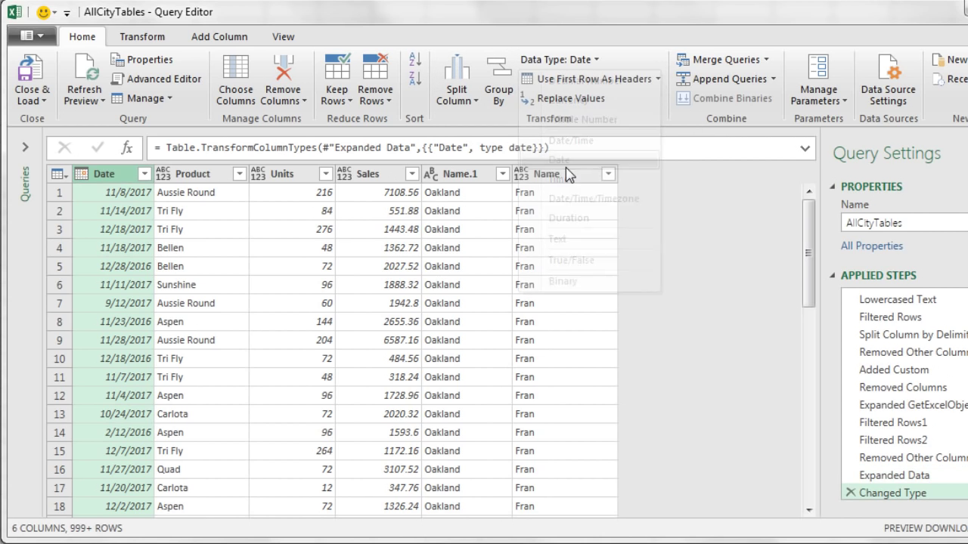
pyautogui.click(201, 176)
pyautogui.rightClick(201, 178)
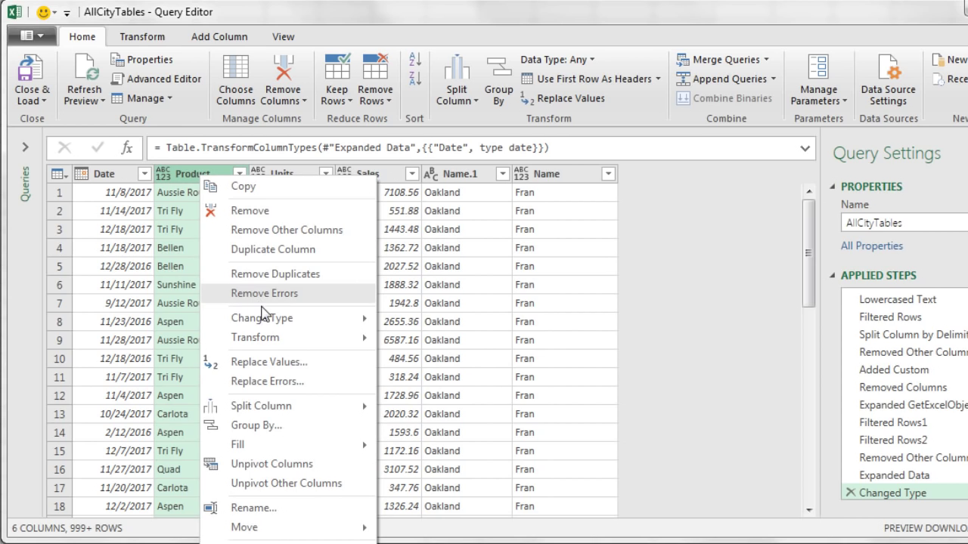
pyautogui.moveTo(266, 319)
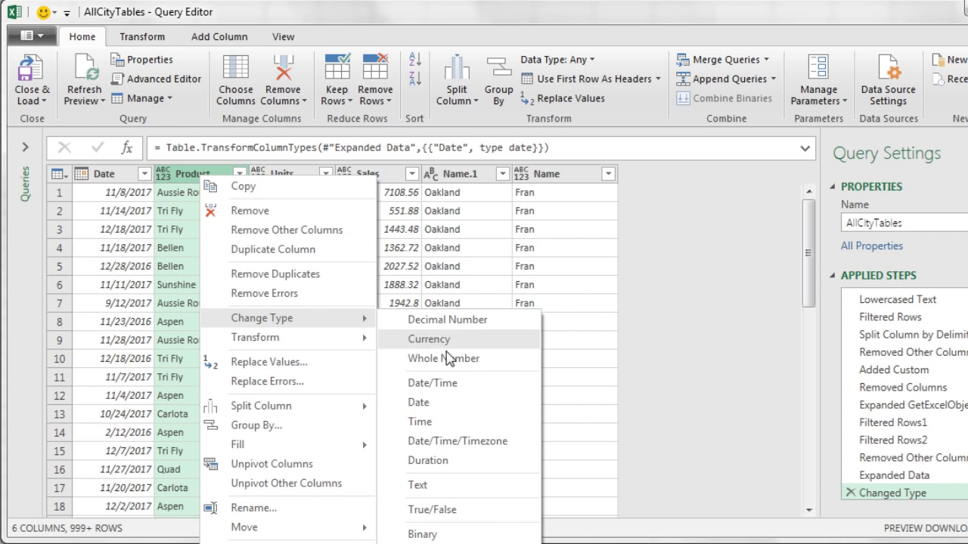
pyautogui.click(441, 486)
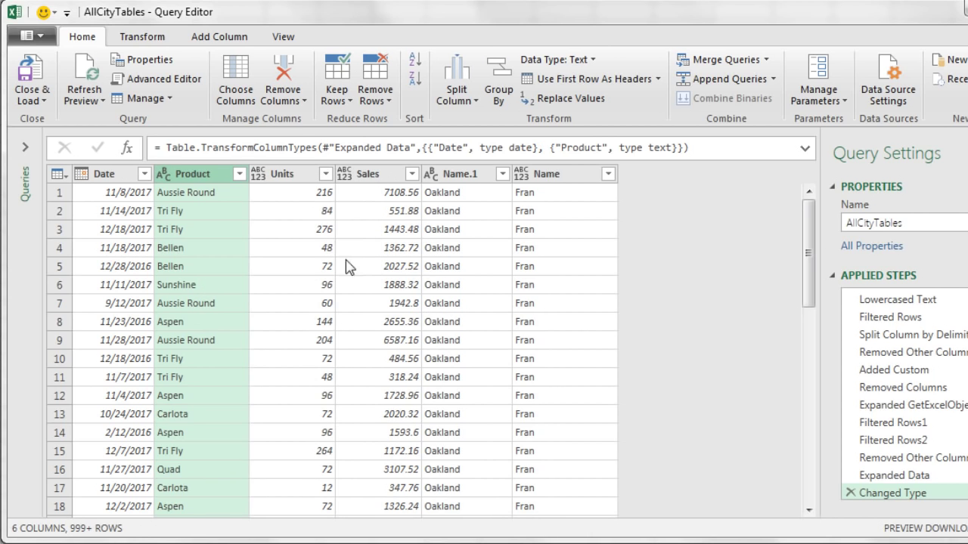
# Step: Set the data type of the Units column to Whole Number and of the Sales column to Decimal Number
pyautogui.rightClick(297, 176)
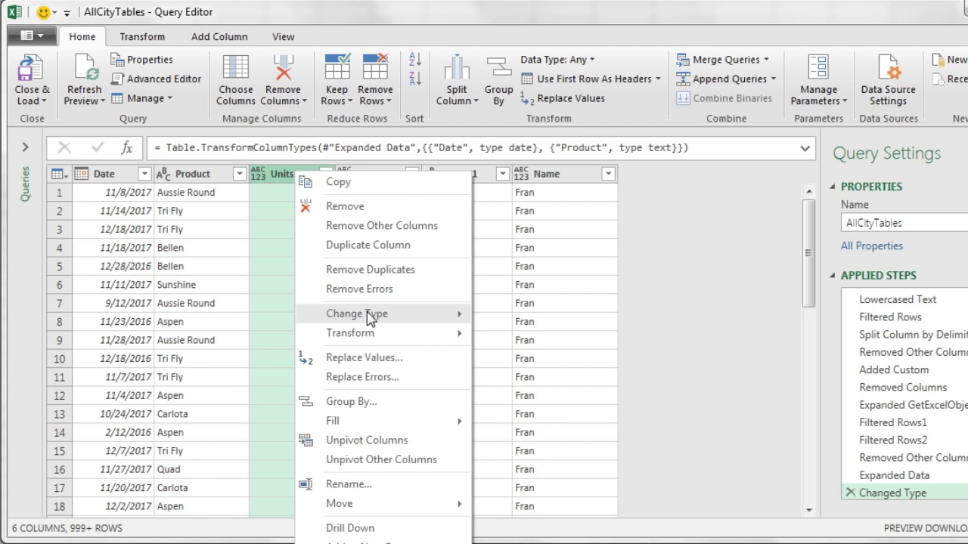
pyautogui.moveTo(367, 315)
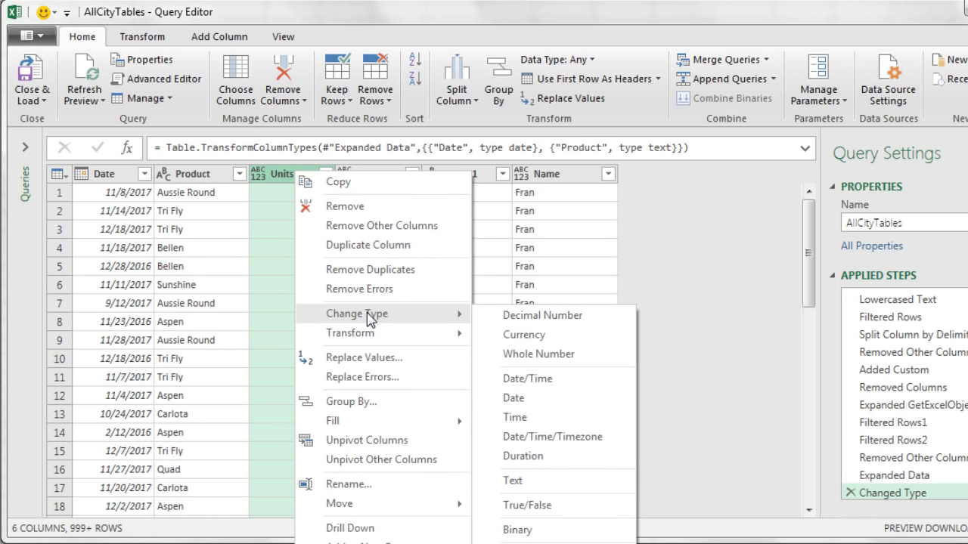
pyautogui.click(525, 353)
pyautogui.click(392, 174)
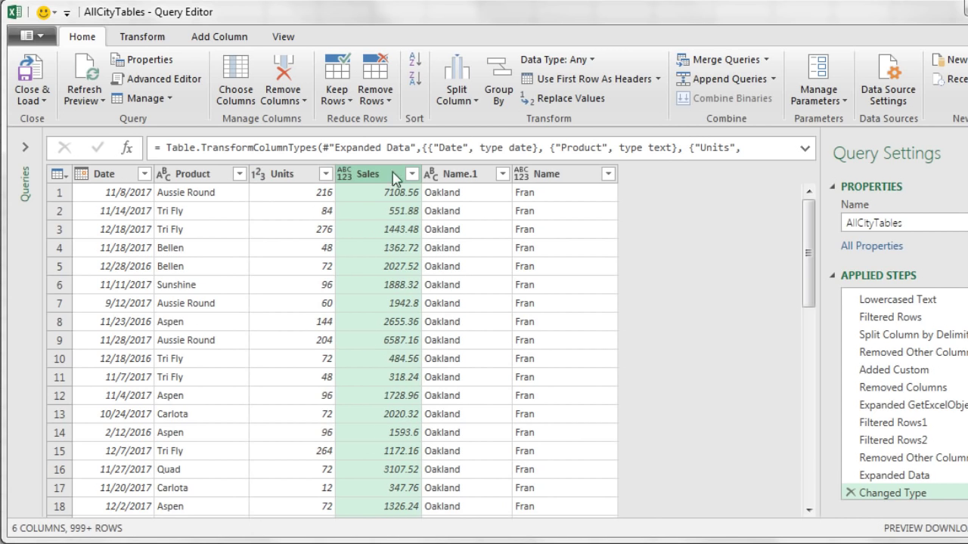
pyautogui.click(593, 60)
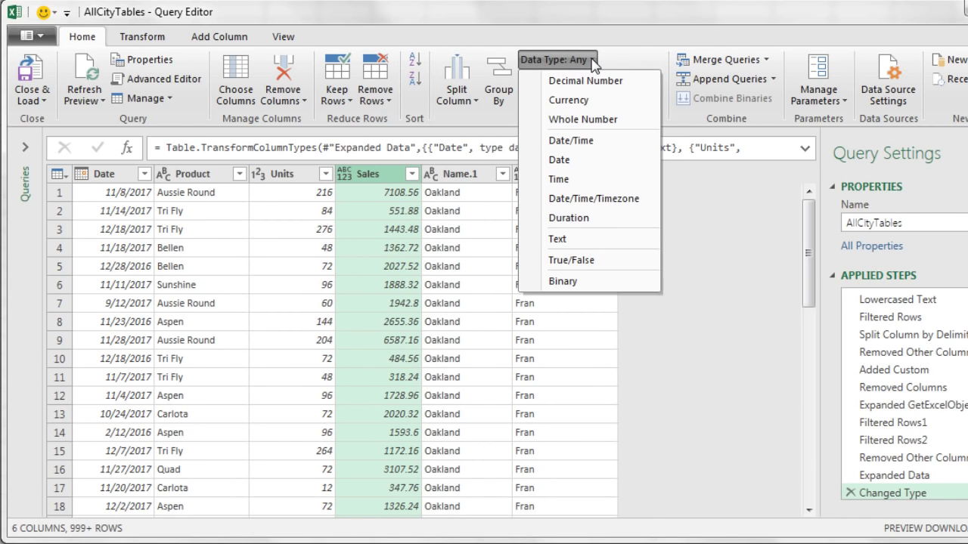
pyautogui.click(573, 80)
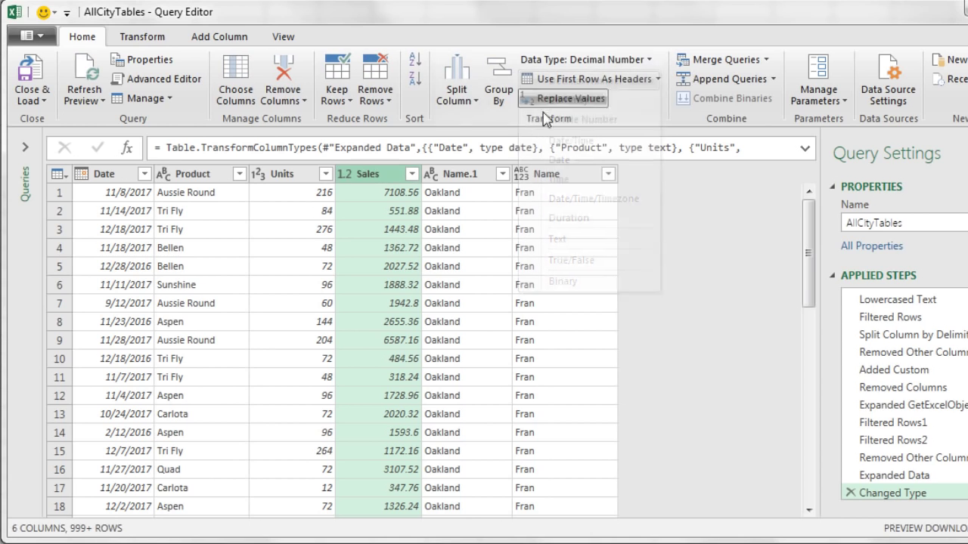
# Step: Check the data type of the Name.1 column and set the Name column to Text
pyautogui.click(484, 180)
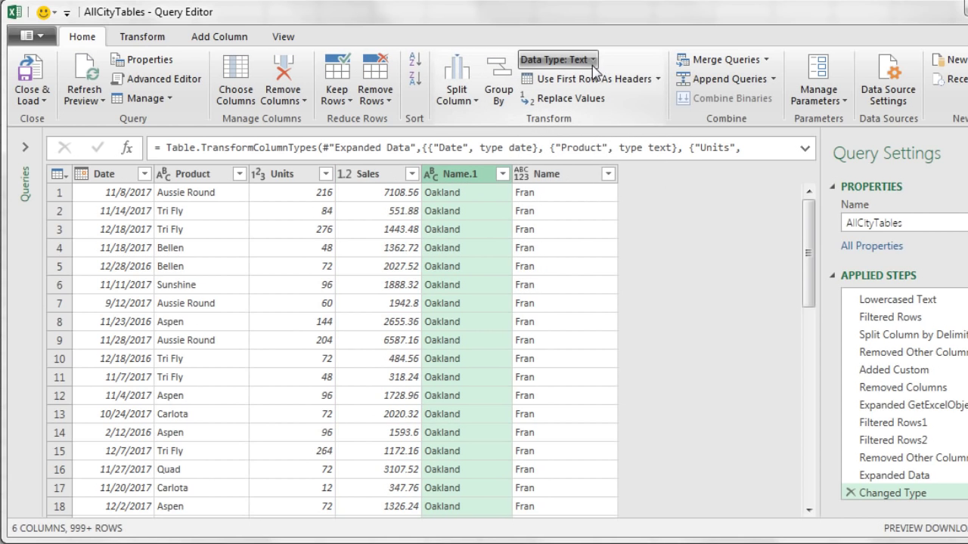
pyautogui.click(567, 176)
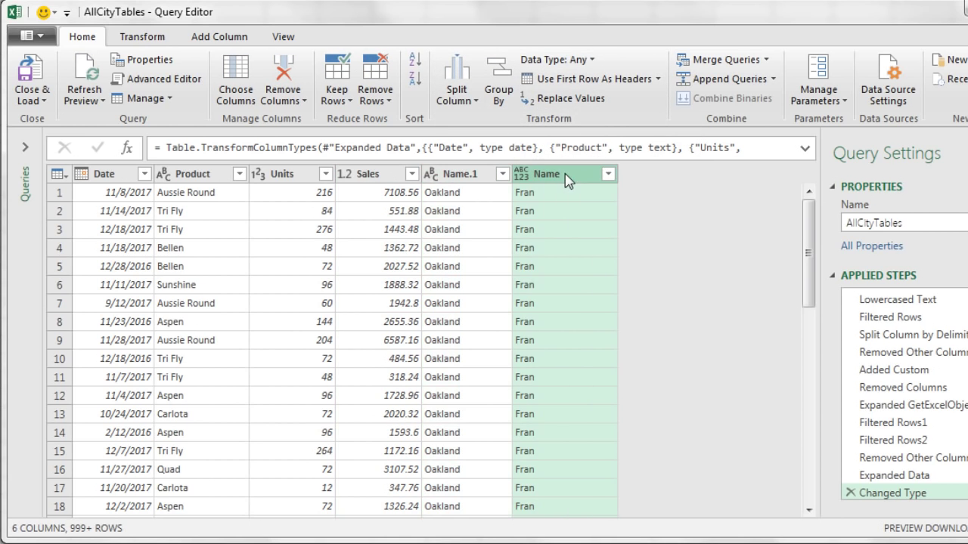
pyautogui.click(594, 60)
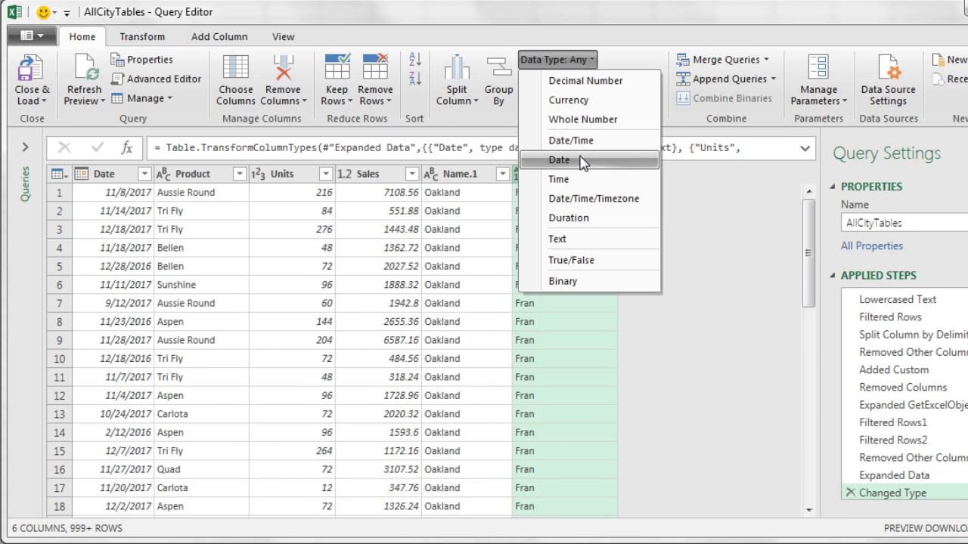
pyautogui.click(582, 242)
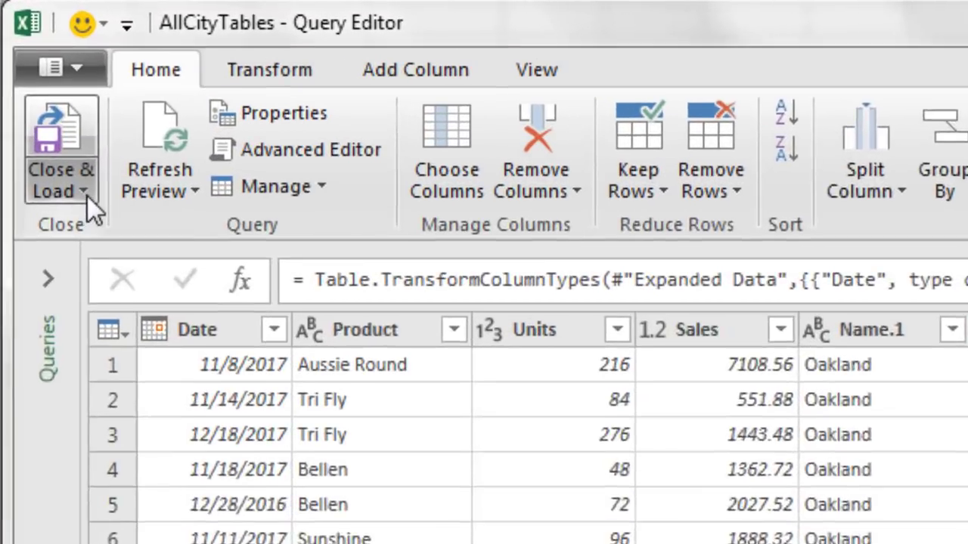
# Step: Close the query and load it as a table on a new worksheet
pyautogui.click(85, 193)
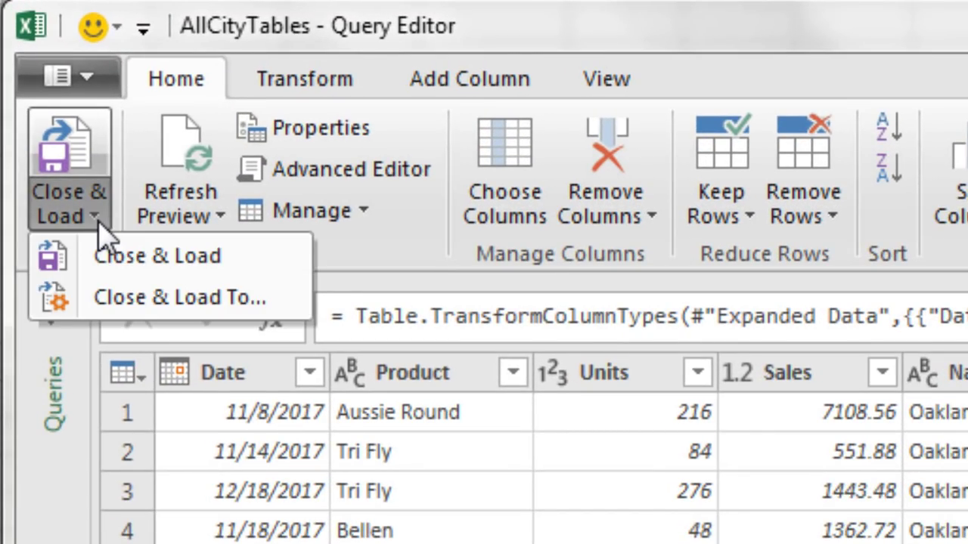
pyautogui.click(209, 304)
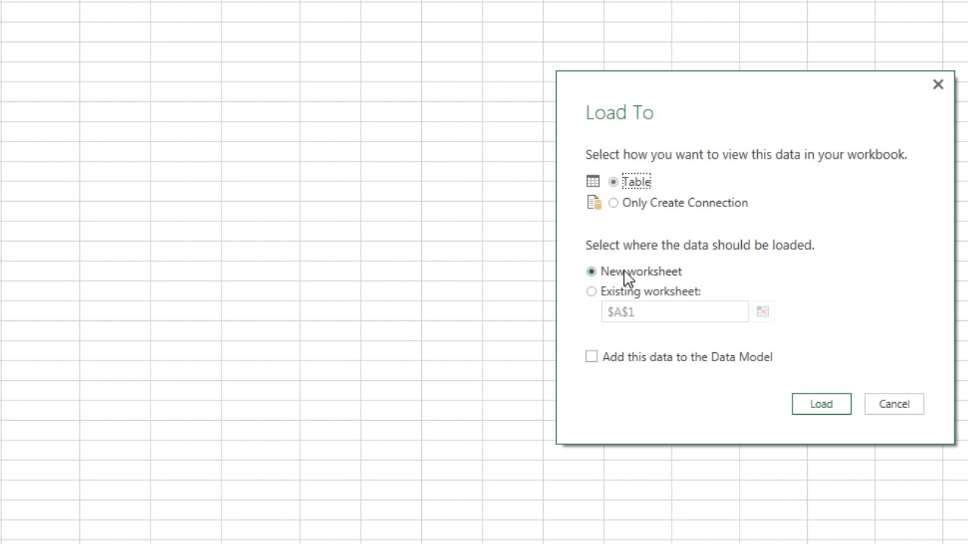
pyautogui.click(812, 413)
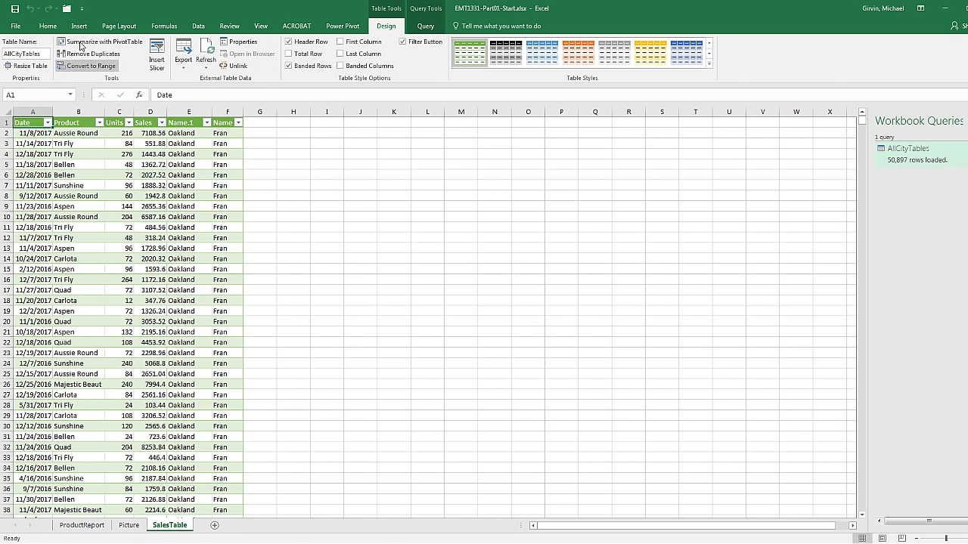
# Step: Create a PivotTable from the AllCityTables table on a new worksheet
pyautogui.click(79, 26)
pyautogui.click(13, 51)
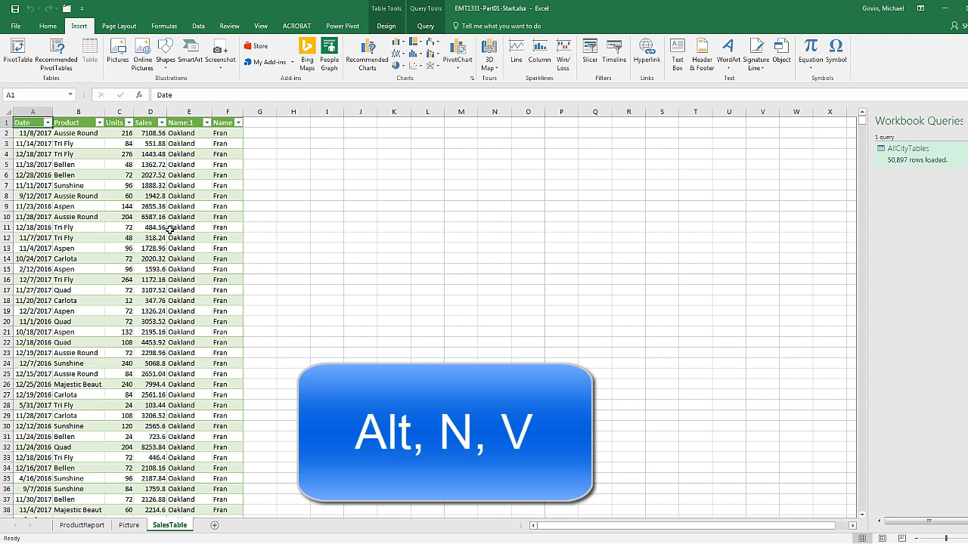
pyautogui.press('alt')
pyautogui.press('n')
pyautogui.press('v')
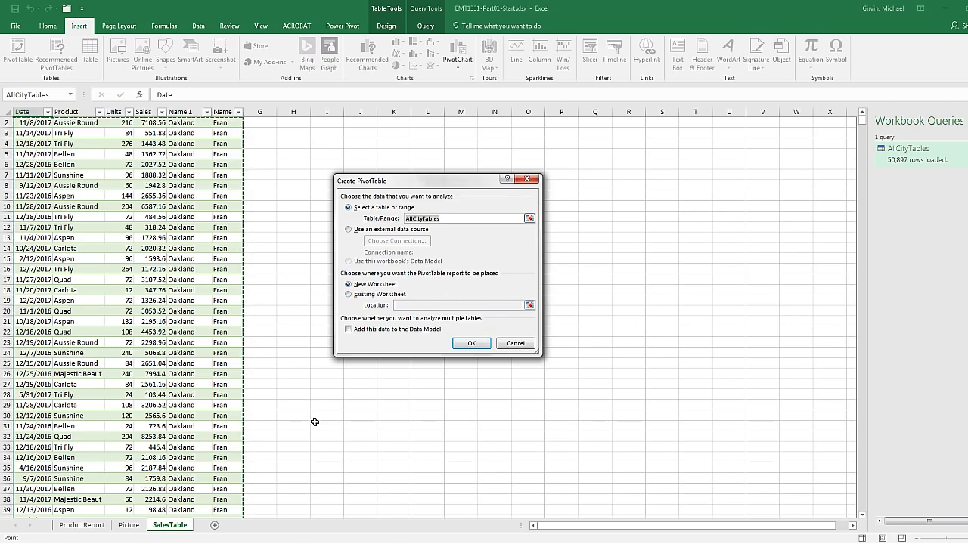
pyautogui.press('Return')
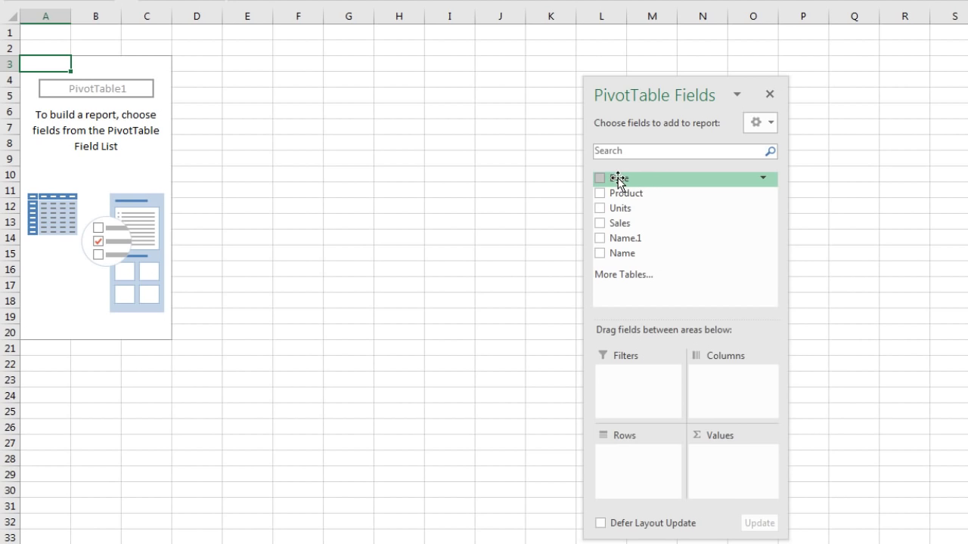
# Step: Add the Date field to the PivotTable rows and remove Quarters and Date, keeping only Years
pyautogui.moveTo(616, 180); pyautogui.dragTo(625, 469)
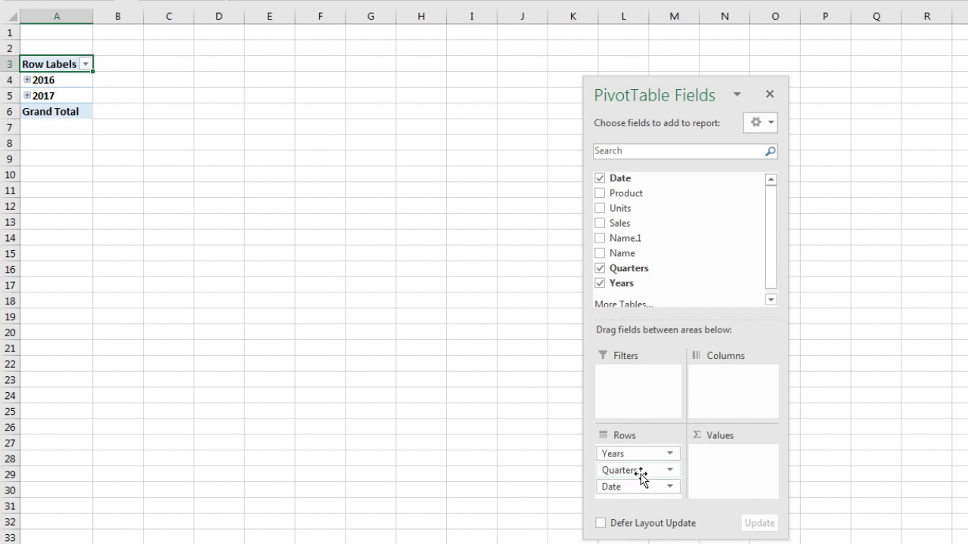
pyautogui.moveTo(644, 476); pyautogui.dragTo(493, 448)
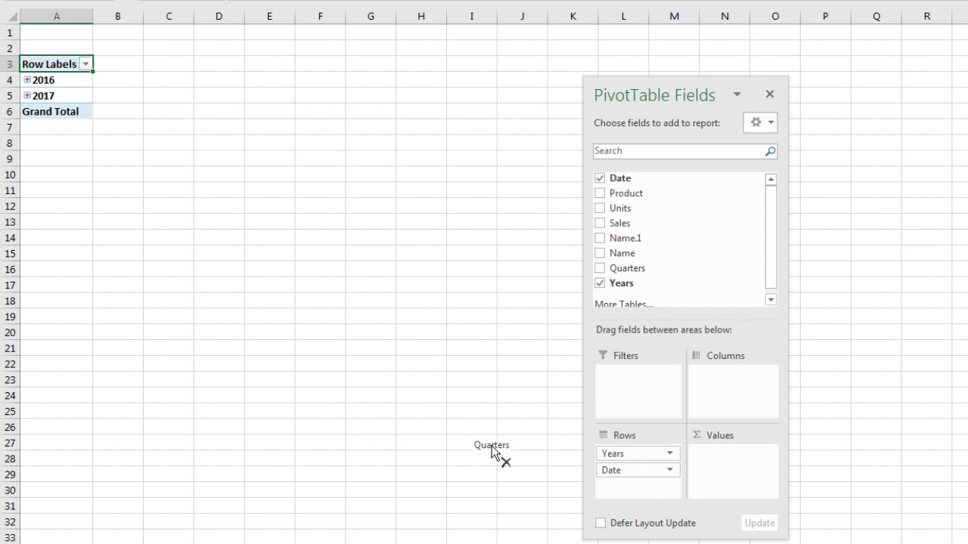
pyautogui.moveTo(628, 478); pyautogui.dragTo(493, 444)
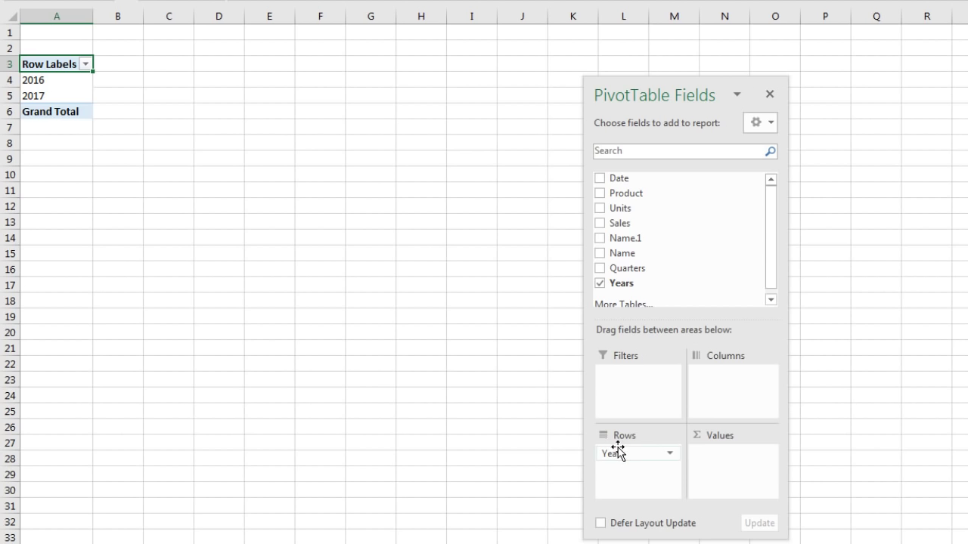
# Step: Move Years to the PivotTable columns and add Product to the rows
pyautogui.moveTo(618, 456); pyautogui.dragTo(713, 394)
pyautogui.moveTo(676, 91); pyautogui.dragTo(541, 70)
pyautogui.moveTo(504, 173); pyautogui.dragTo(508, 446)
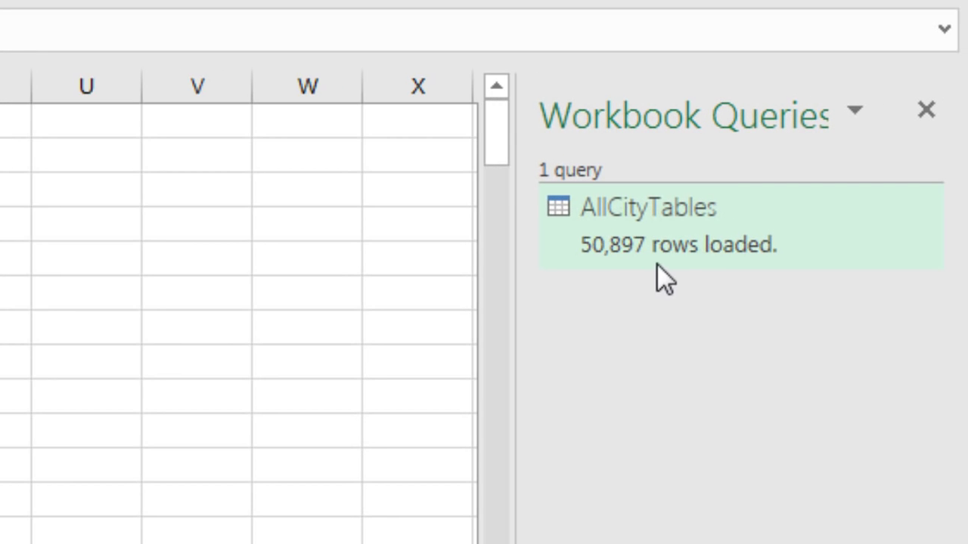
# Step: Open the AllCityTables query for editing and rename the Name.1 column as City
pyautogui.rightClick(633, 233)
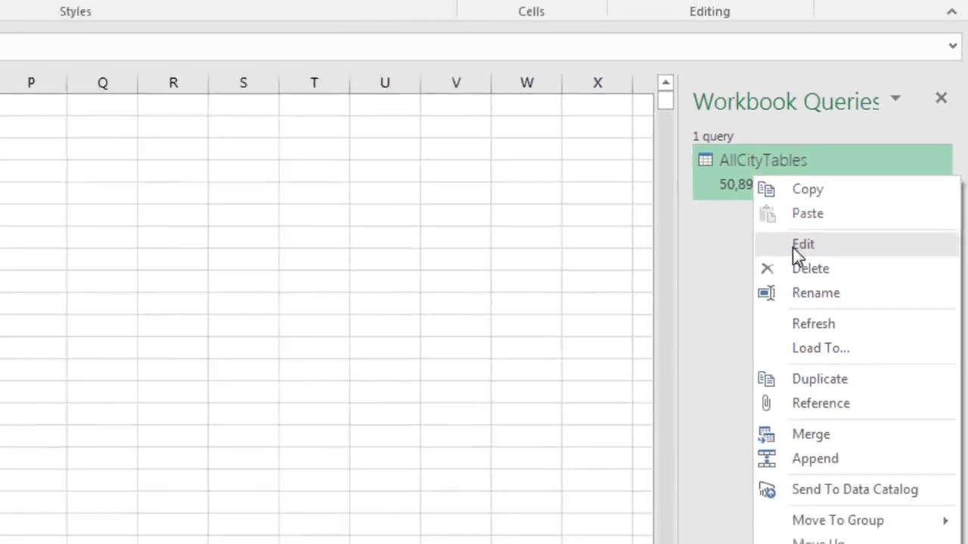
pyautogui.click(709, 338)
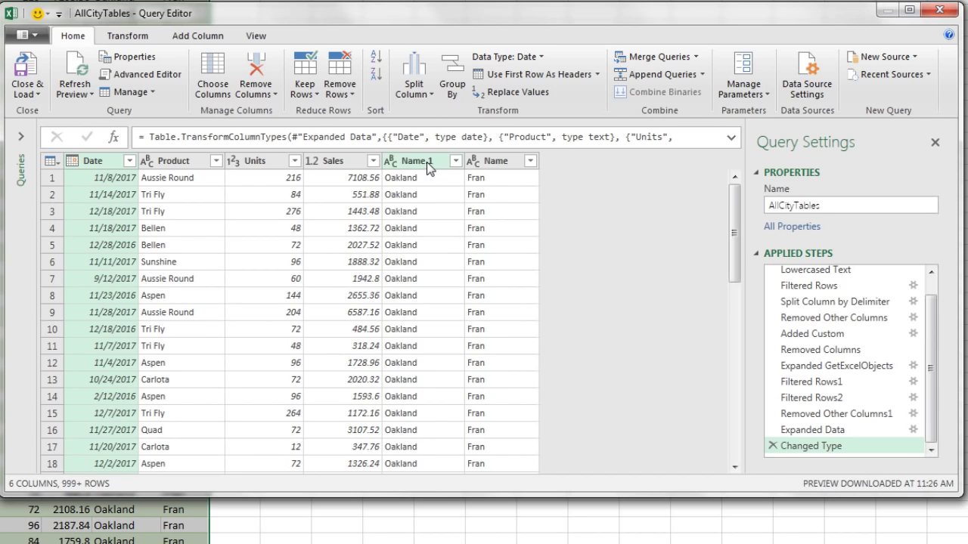
pyautogui.doubleClick(426, 161)
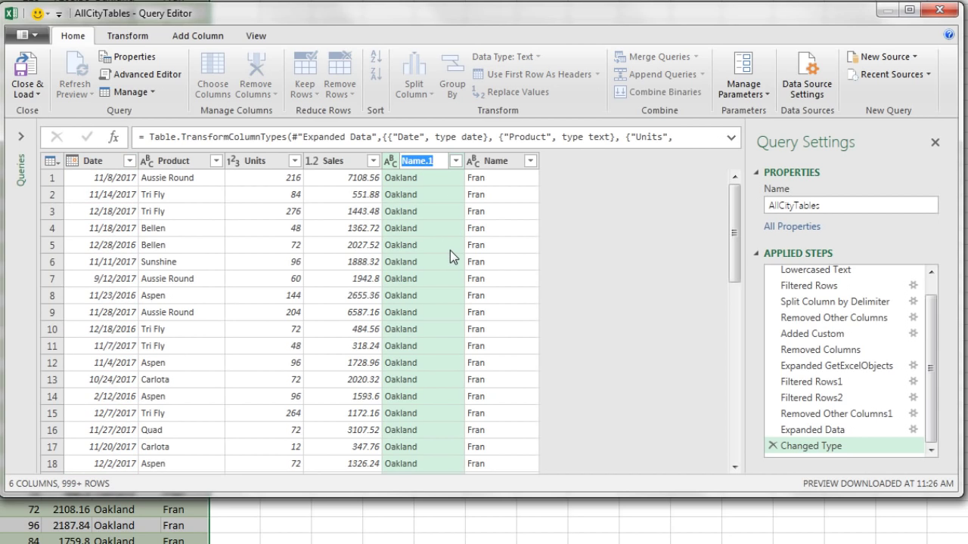
pyautogui.write('City')
pyautogui.press('Return')
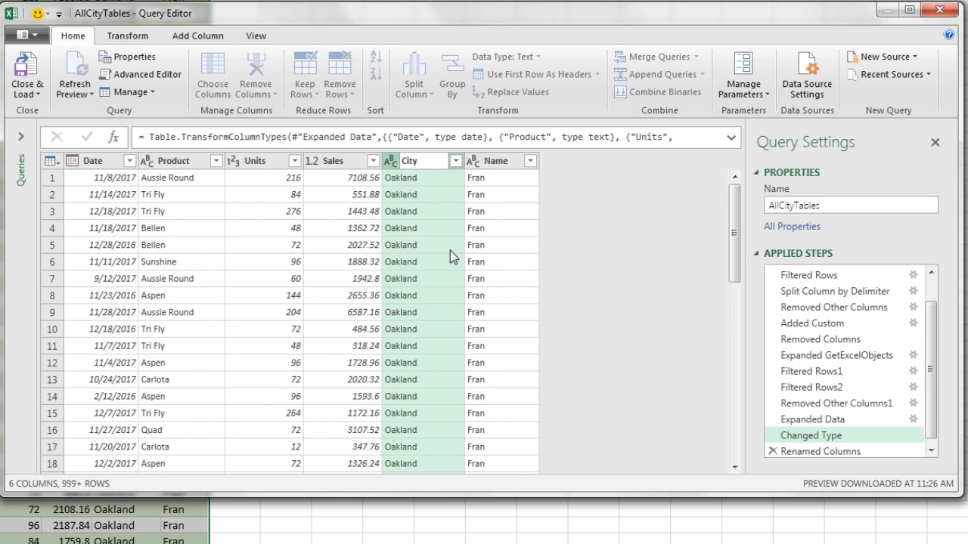
# Step: Rename the Name column as SalesRep, then close the query and load it back to the workbook
pyautogui.doubleClick(500, 161)
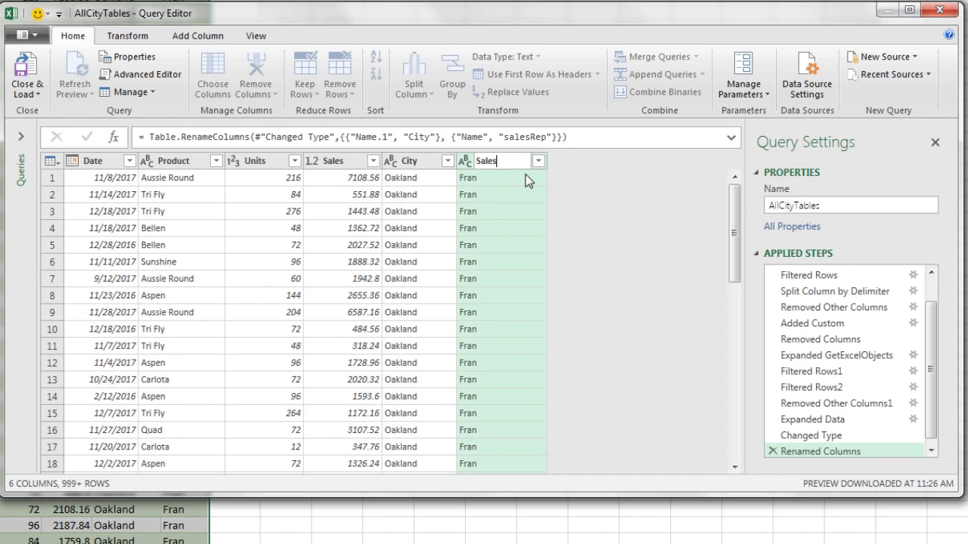
pyautogui.write('p')
pyautogui.press('Return')
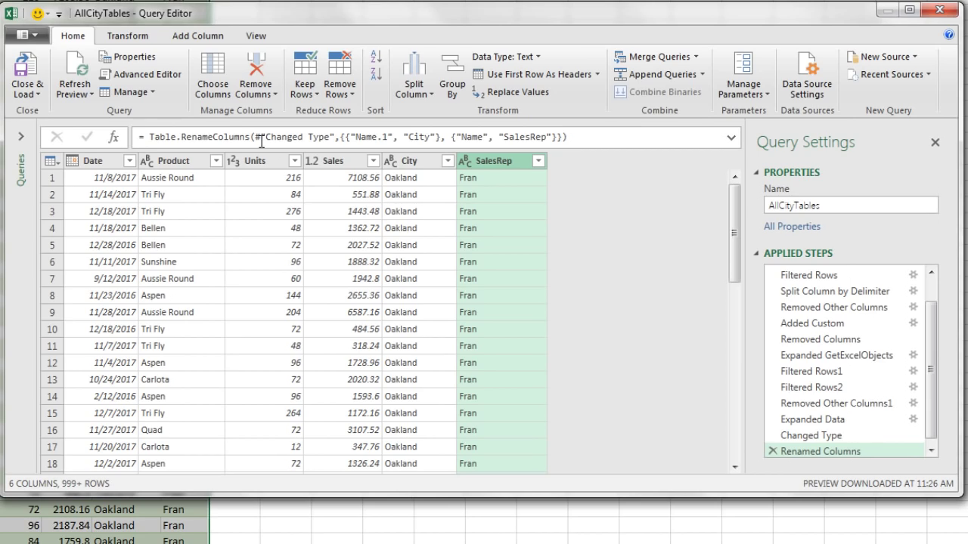
pyautogui.click(28, 69)
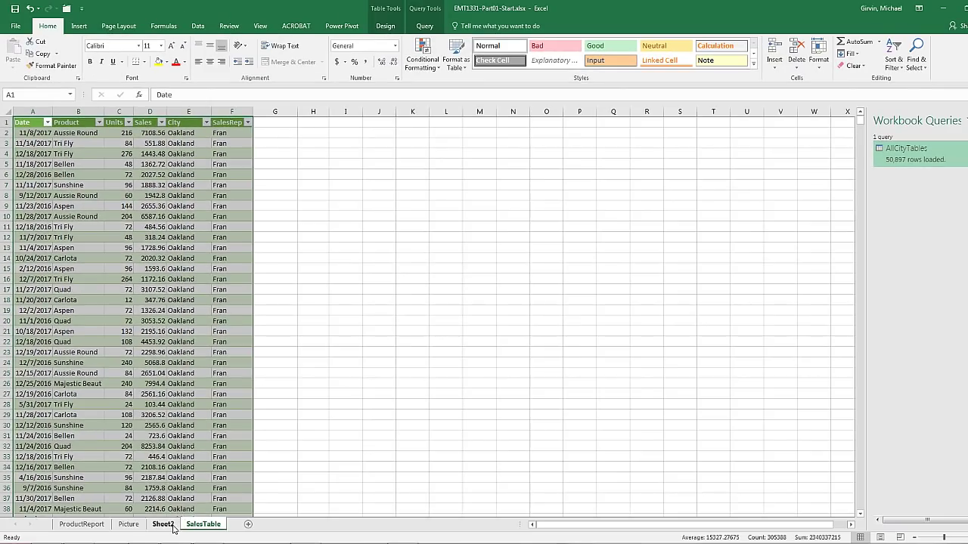
# Step: Rename the PivotTable worksheet Sheet2 as PT
pyautogui.click(162, 524)
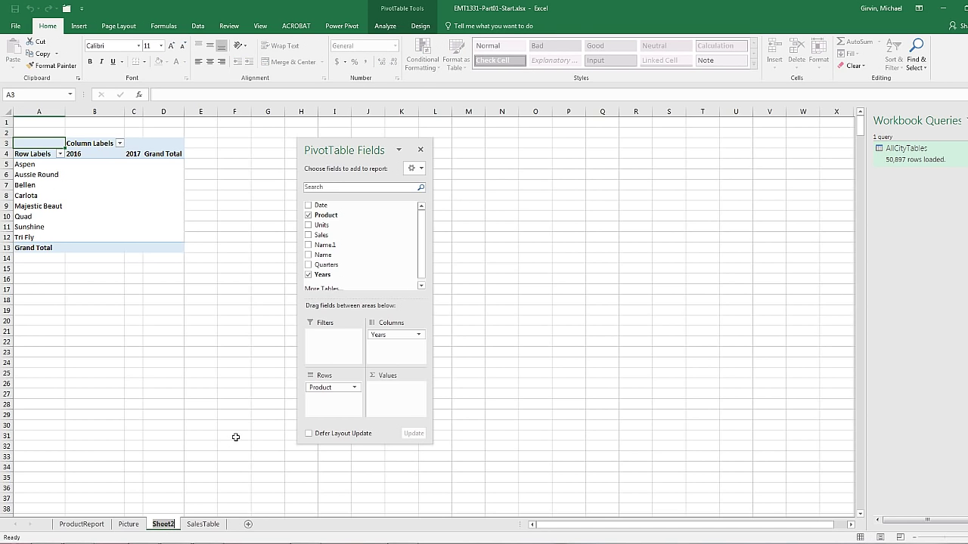
pyautogui.write('PT')
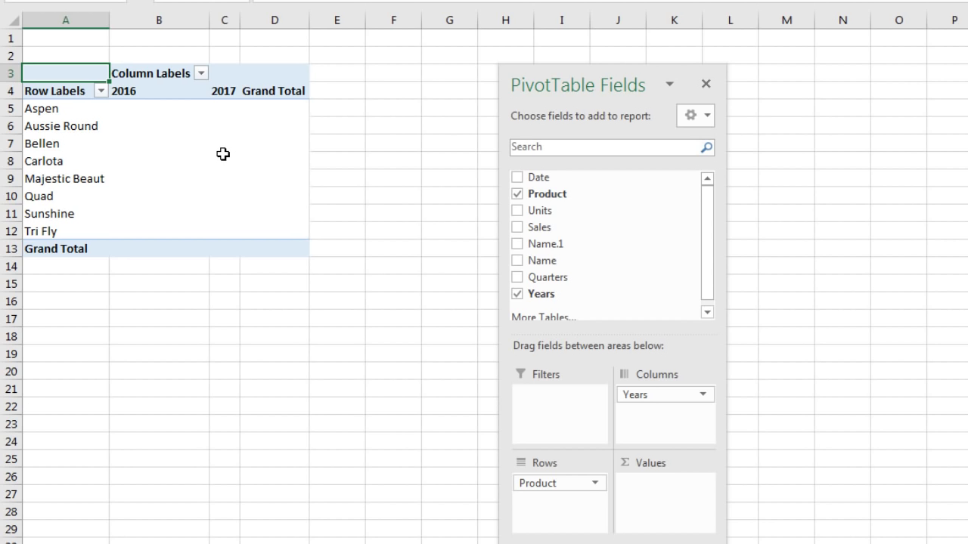
# Step: Refresh the PivotTable, then add SalesRep below Product in the rows and Sales to the values
pyautogui.rightClick(223, 154)
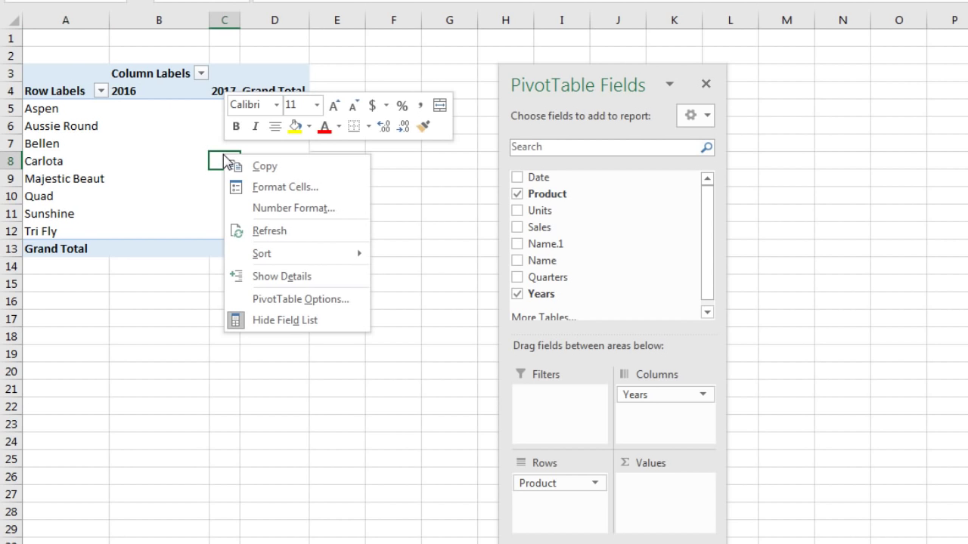
pyautogui.click(245, 239)
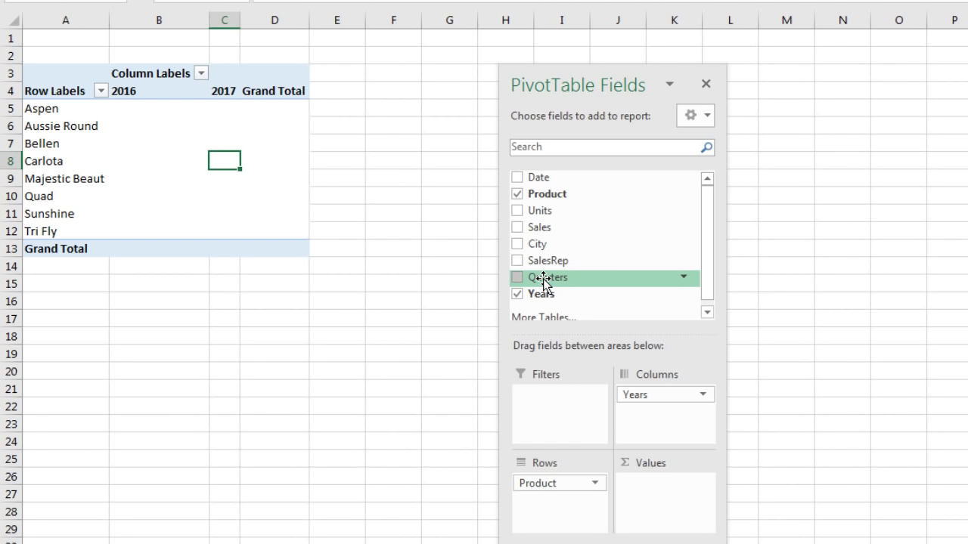
pyautogui.moveTo(543, 262); pyautogui.dragTo(552, 499)
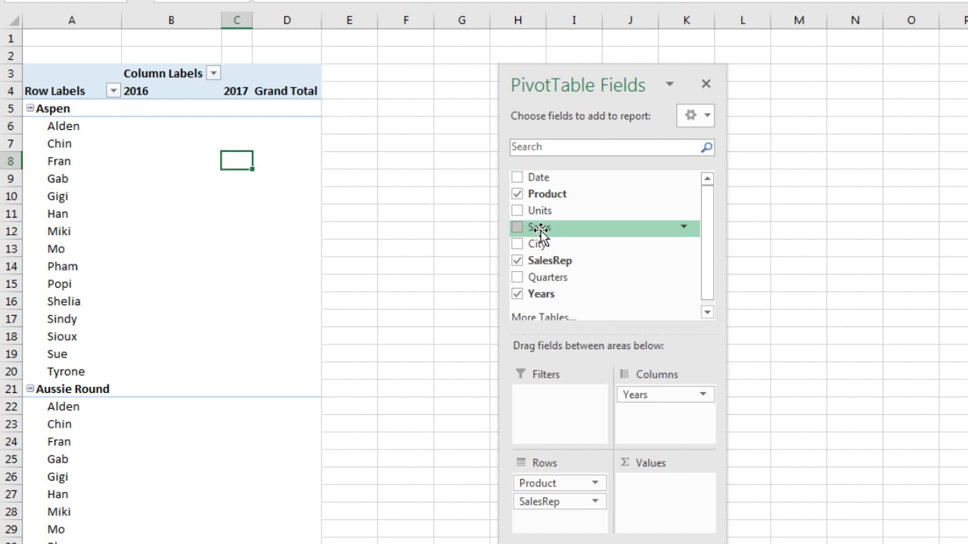
pyautogui.moveTo(539, 233); pyautogui.dragTo(650, 499)
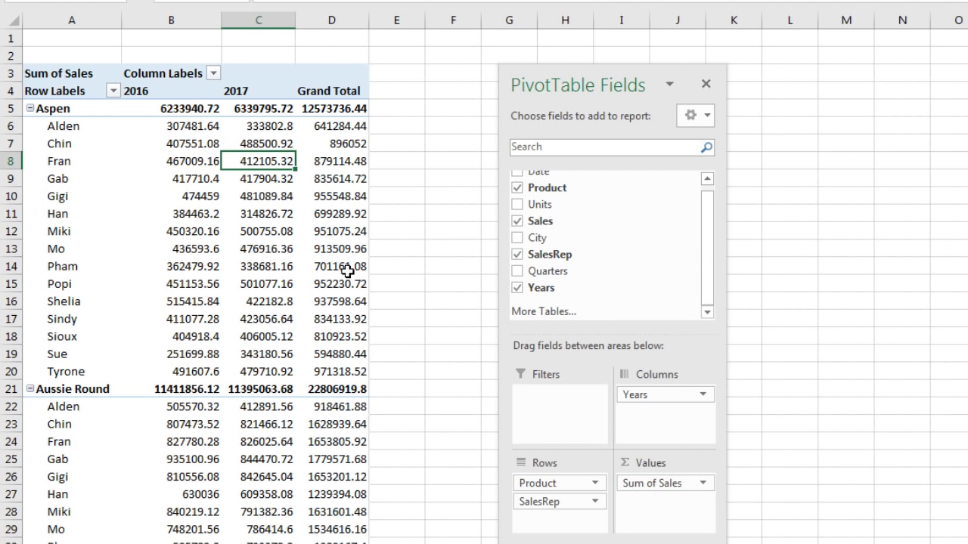
# Step: Format the PivotTable's Sum of Sales values as Number with a thousands separator and 0 decimal places
pyautogui.click(186, 109)
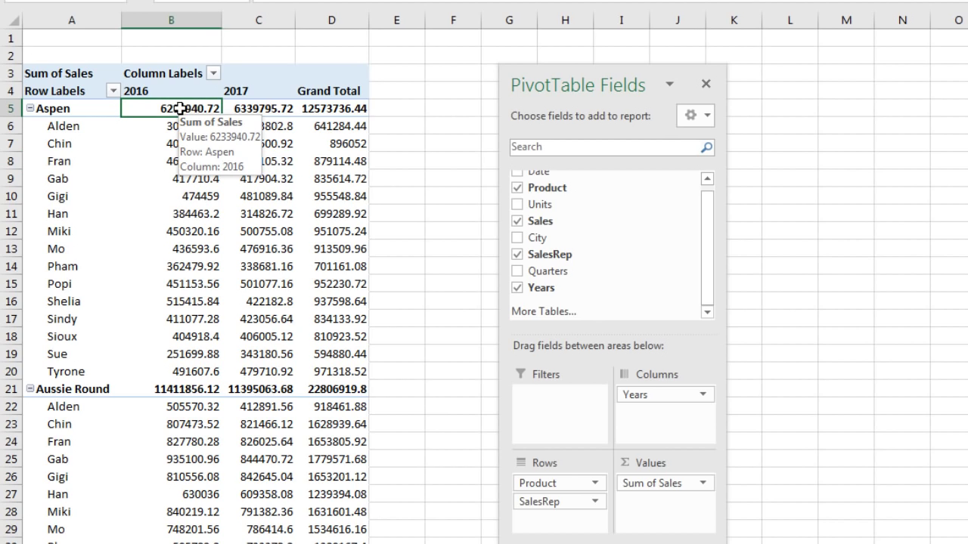
pyautogui.rightClick(180, 109)
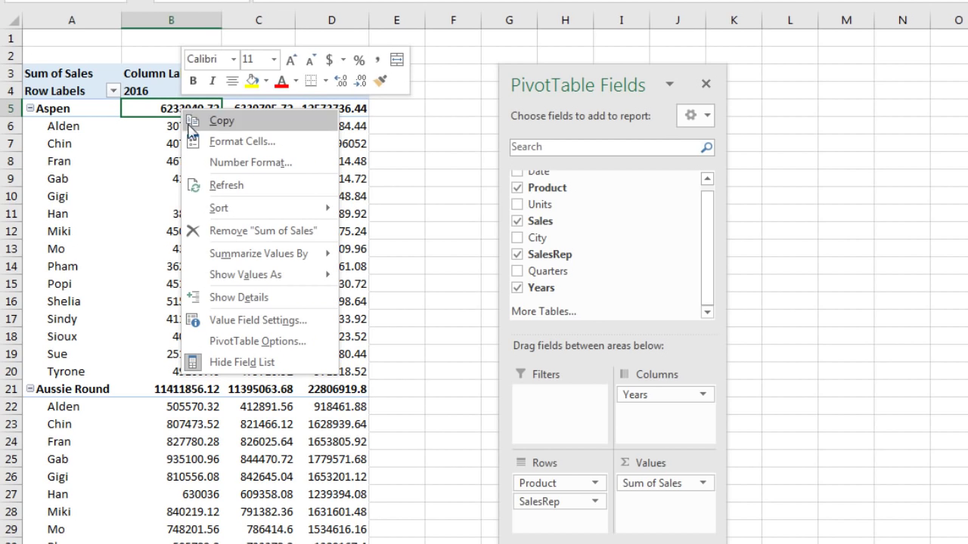
pyautogui.click(230, 163)
pyautogui.moveTo(237, 1); pyautogui.dragTo(534, 112)
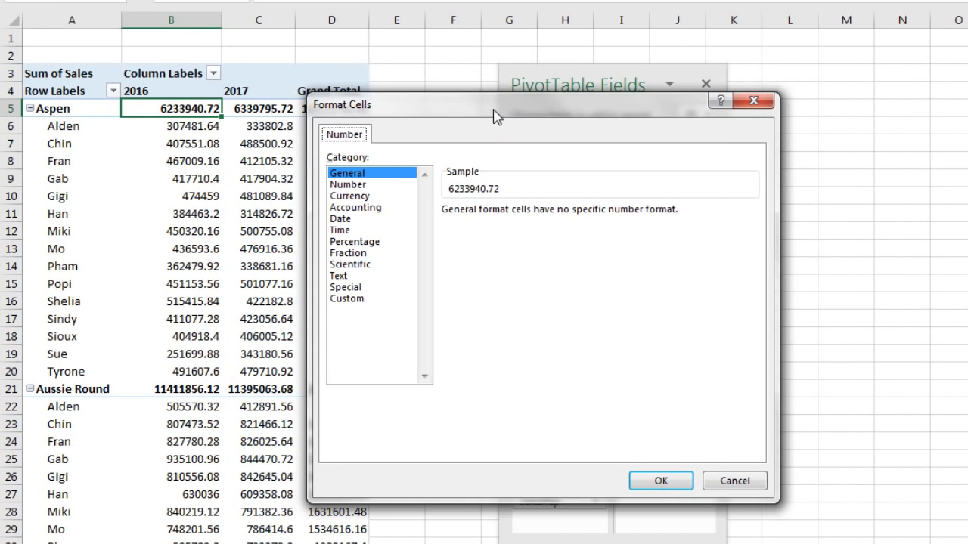
pyautogui.click(359, 186)
pyautogui.click(447, 233)
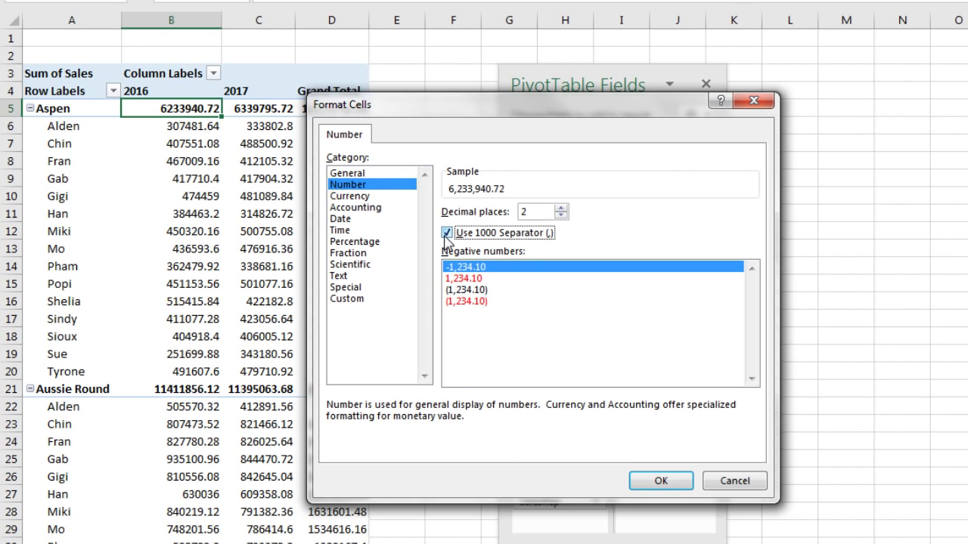
pyautogui.click(560, 214)
pyautogui.click(560, 215)
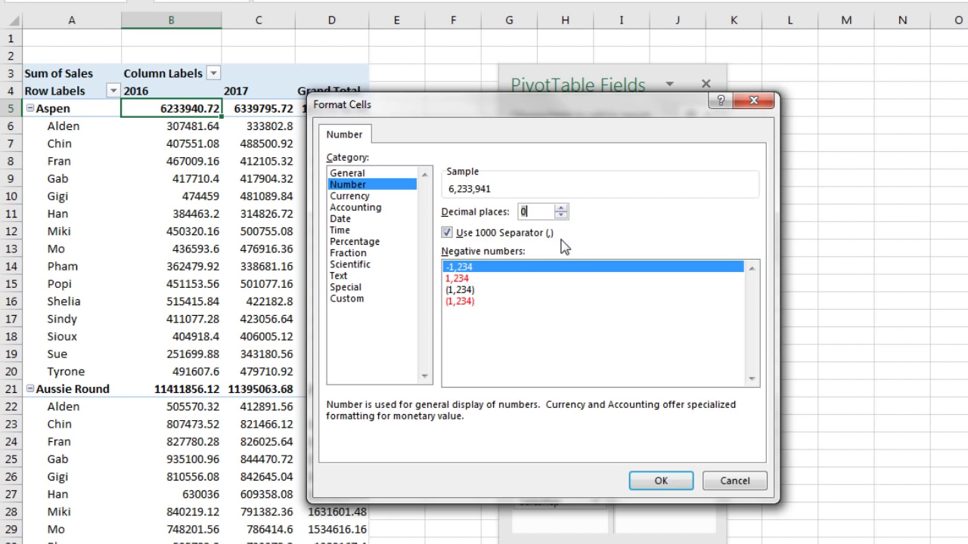
pyautogui.click(660, 483)
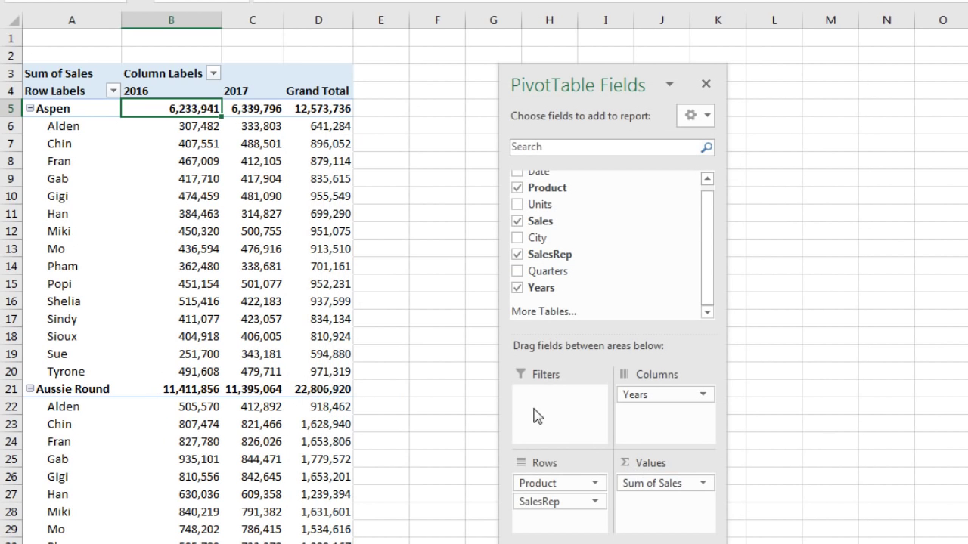
# Step: Rename the PivotTable's value heading in A3 as Sum of Sales ($) and show the report in tabular form
pyautogui.doubleClick(111, 73)
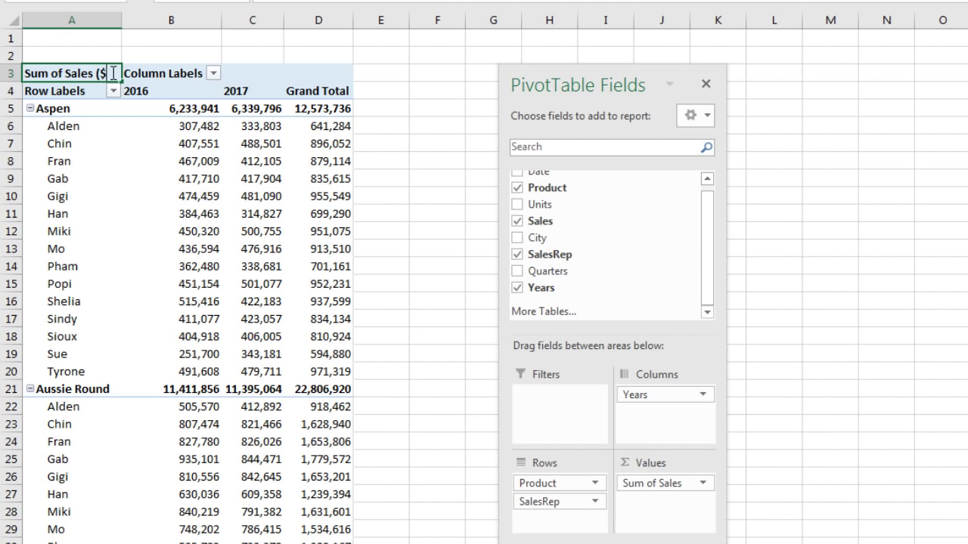
pyautogui.press('Return')
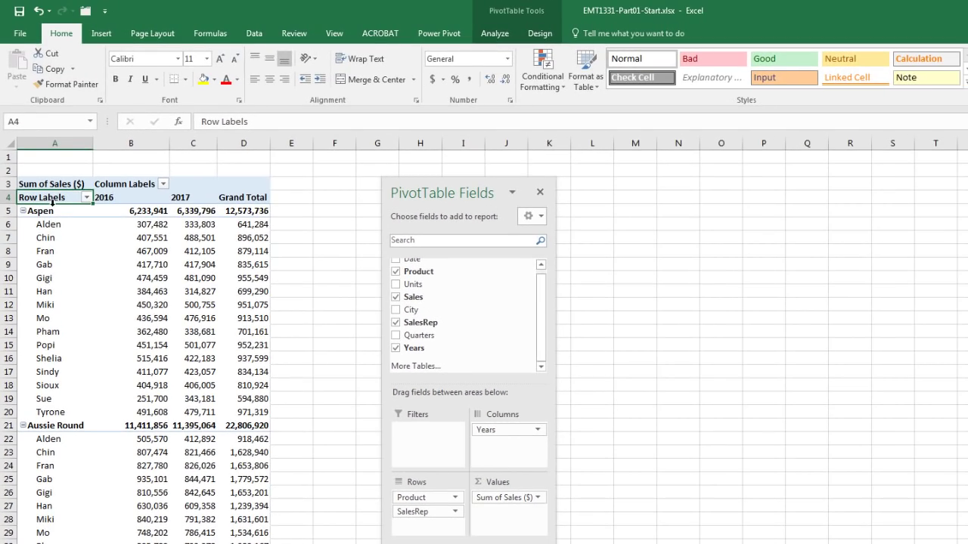
pyautogui.click(533, 36)
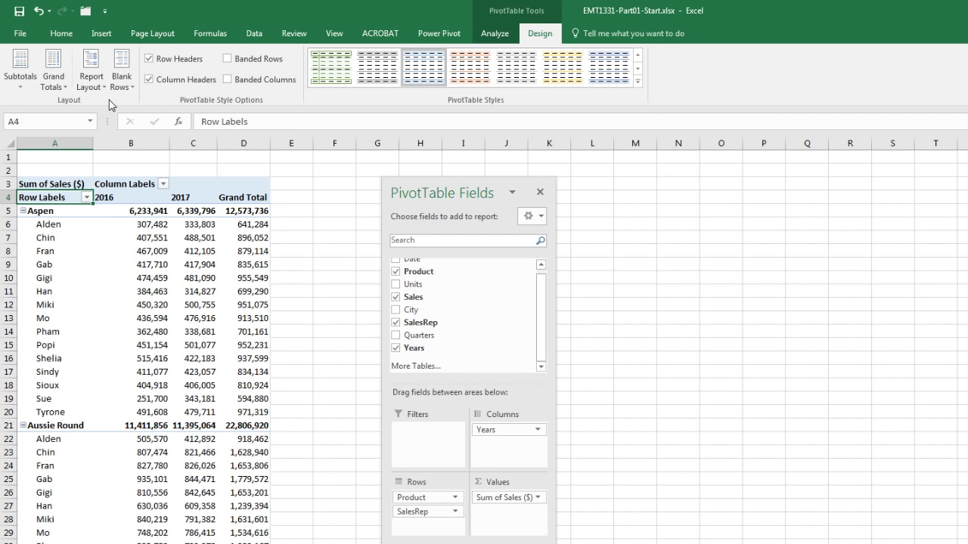
pyautogui.click(92, 81)
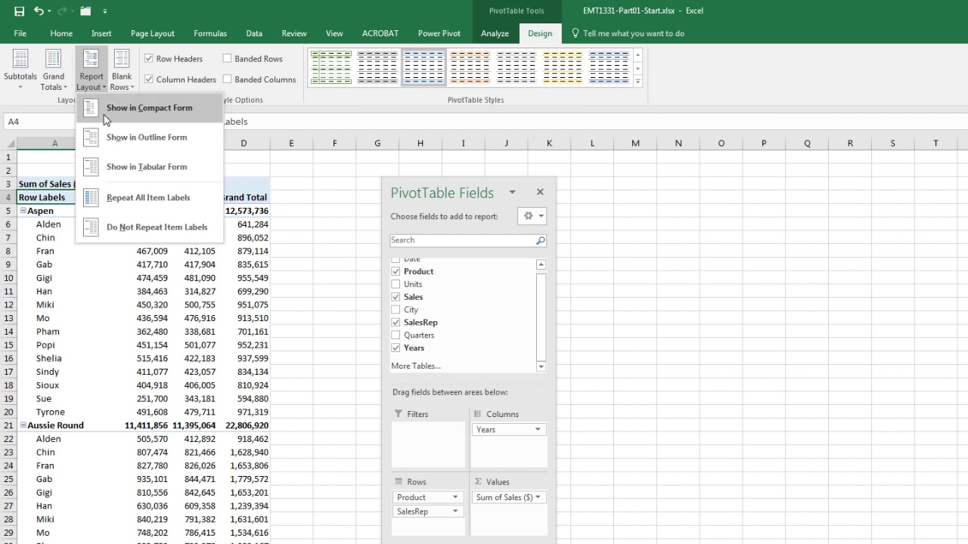
pyautogui.click(124, 165)
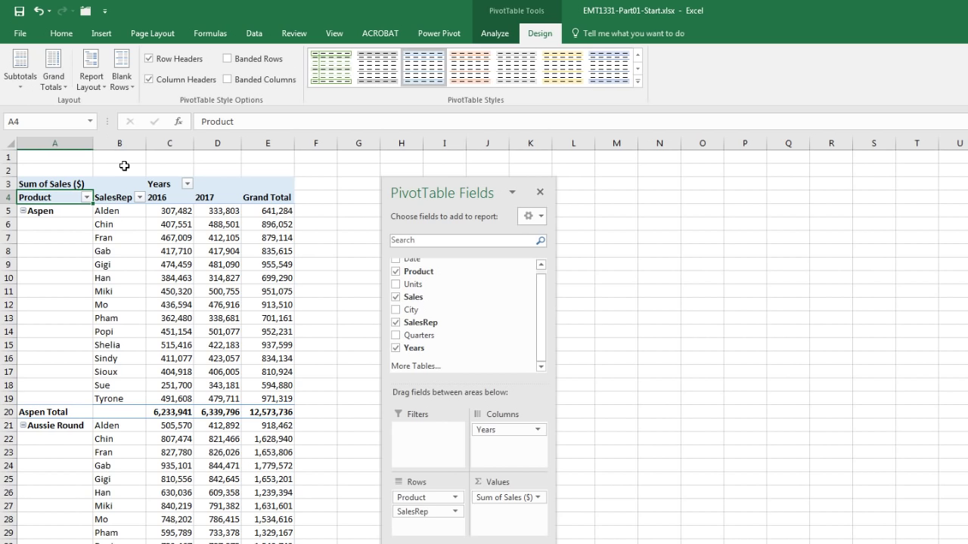
pyautogui.moveTo(411, 199); pyautogui.dragTo(678, 212)
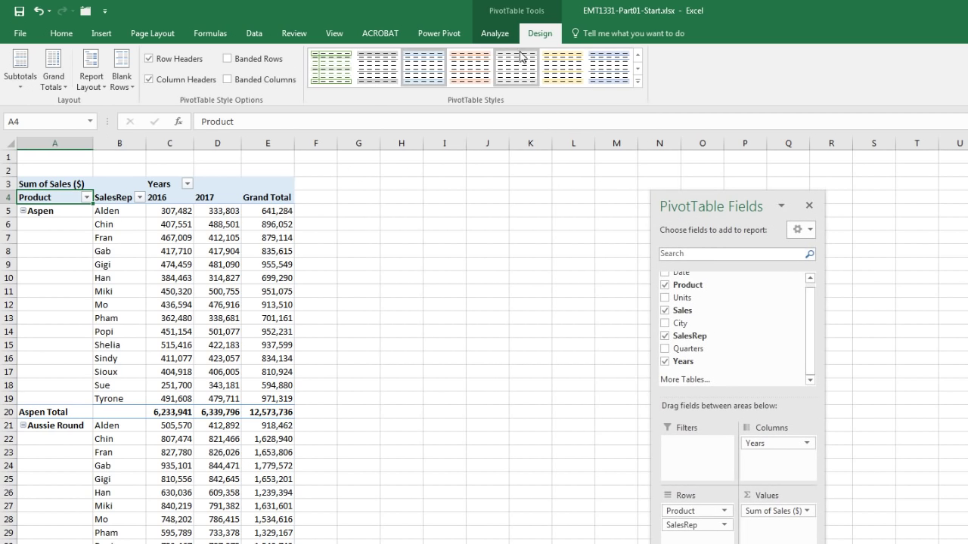
# Step: Insert a Product slicer for the PivotTable and place it just beside the report, starting around column G
pyautogui.click(493, 35)
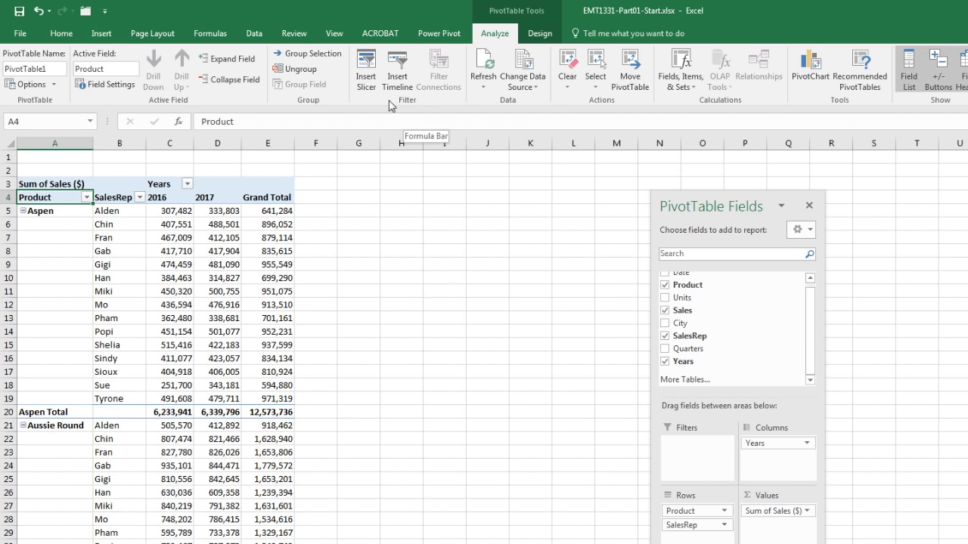
pyautogui.click(365, 81)
pyautogui.moveTo(552, 221); pyautogui.dragTo(421, 186)
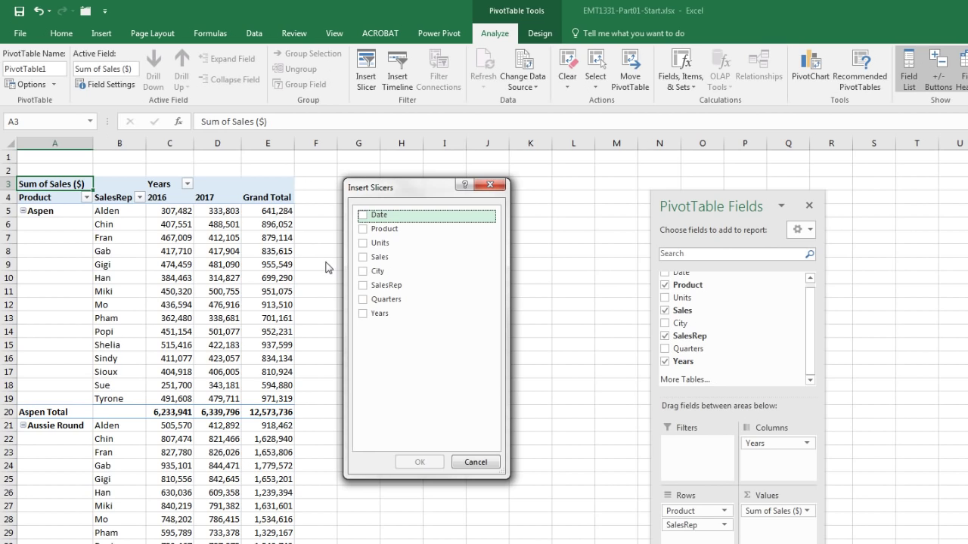
pyautogui.click(364, 229)
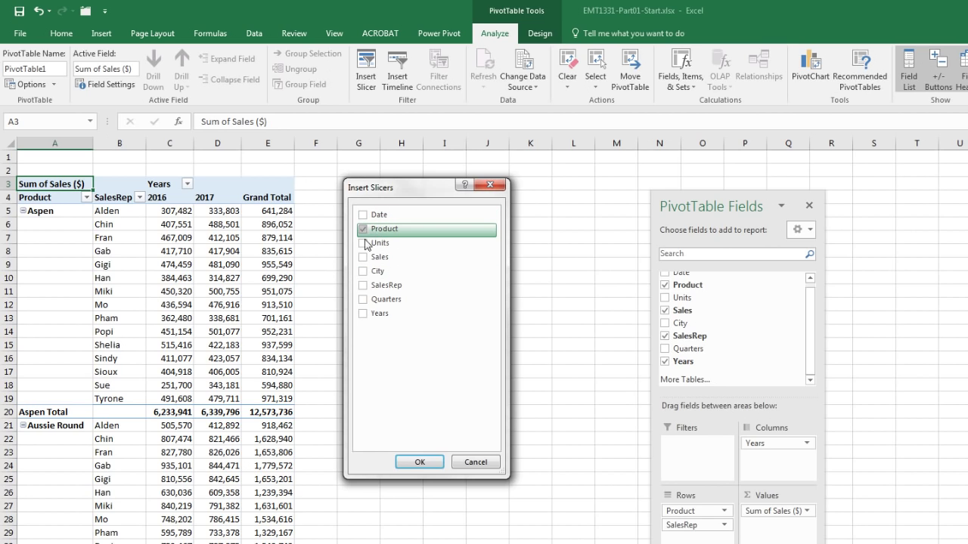
pyautogui.click(418, 462)
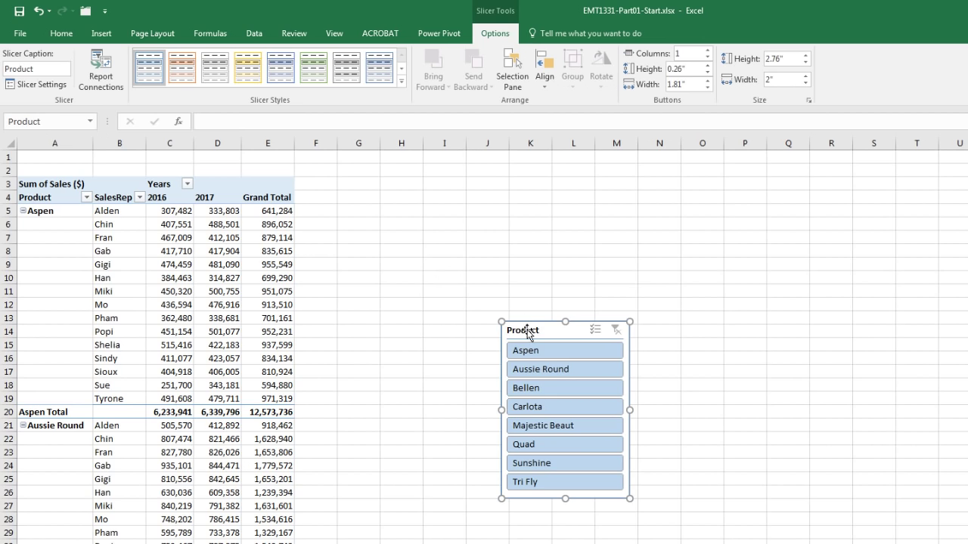
pyautogui.moveTo(522, 329); pyautogui.dragTo(361, 194)
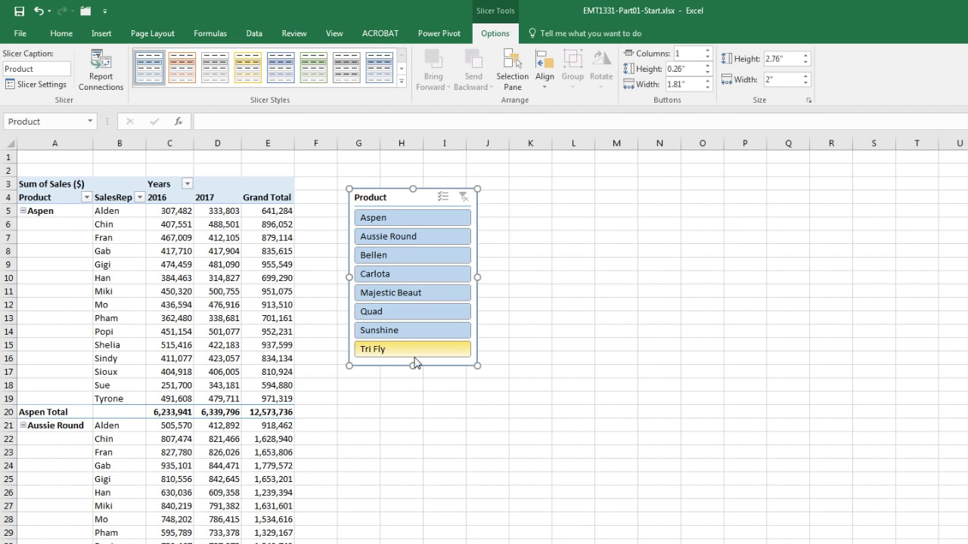
# Step: Try the Product slicer with Aussie Round and Carlota, clear it, and filter the PivotTable to Bellen
pyautogui.click(389, 236)
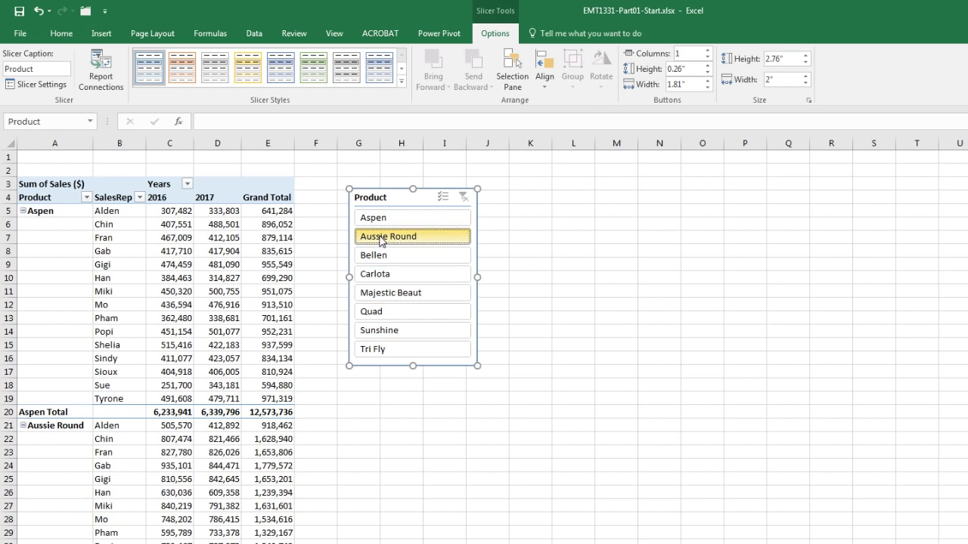
pyautogui.click(386, 275)
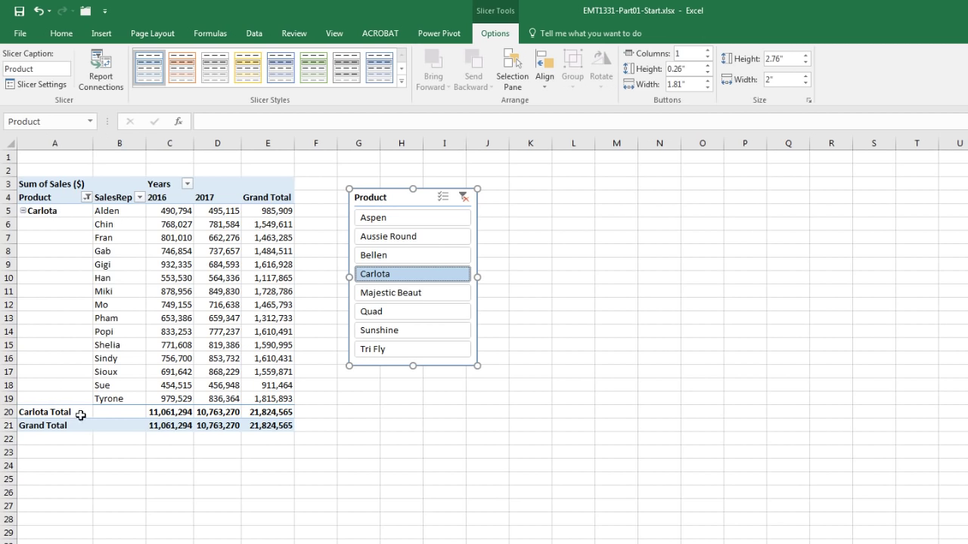
pyautogui.click(463, 198)
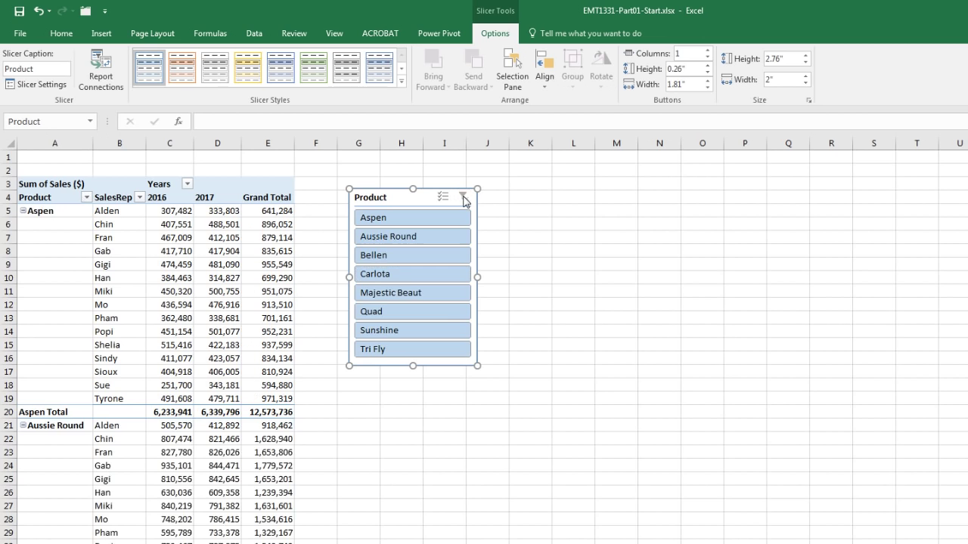
pyautogui.click(378, 256)
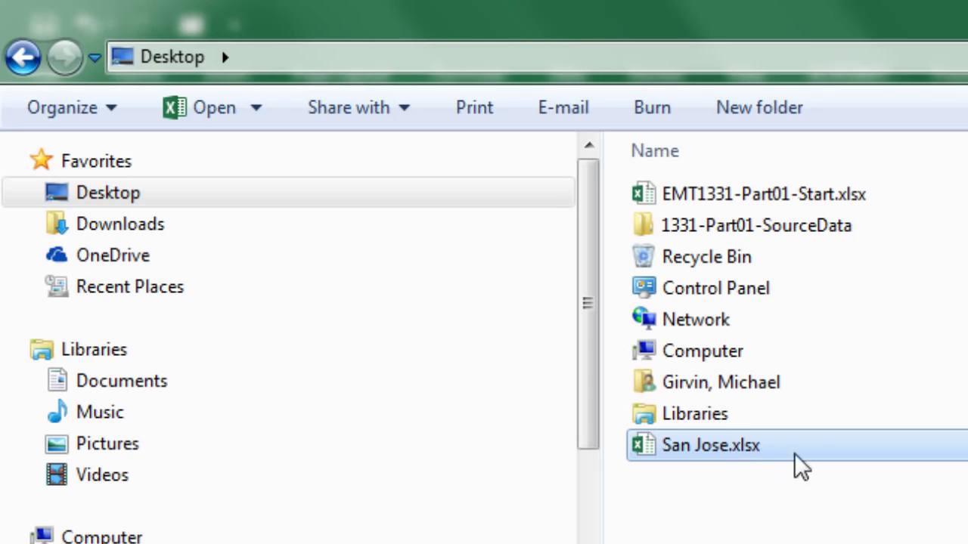
# Step: Open San Jose.xlsx from the Desktop folder, look through its three sales rep worksheets, and close the workbook
pyautogui.doubleClick(729, 448)
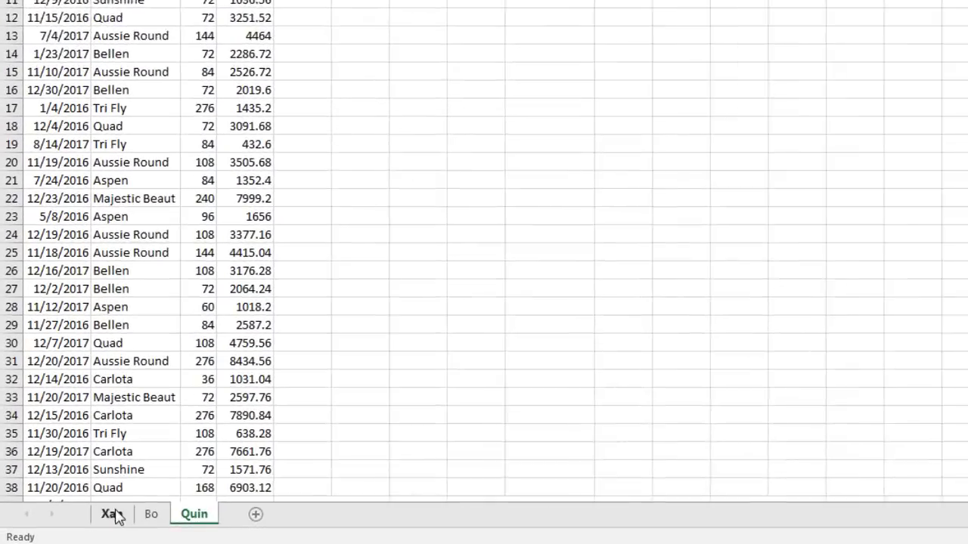
pyautogui.click(68, 526)
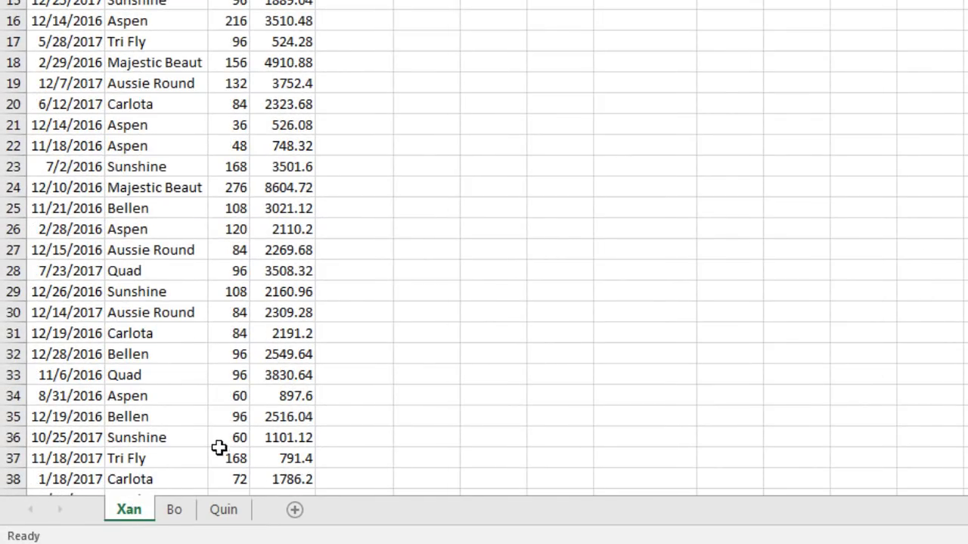
pyautogui.click(184, 510)
pyautogui.click(230, 511)
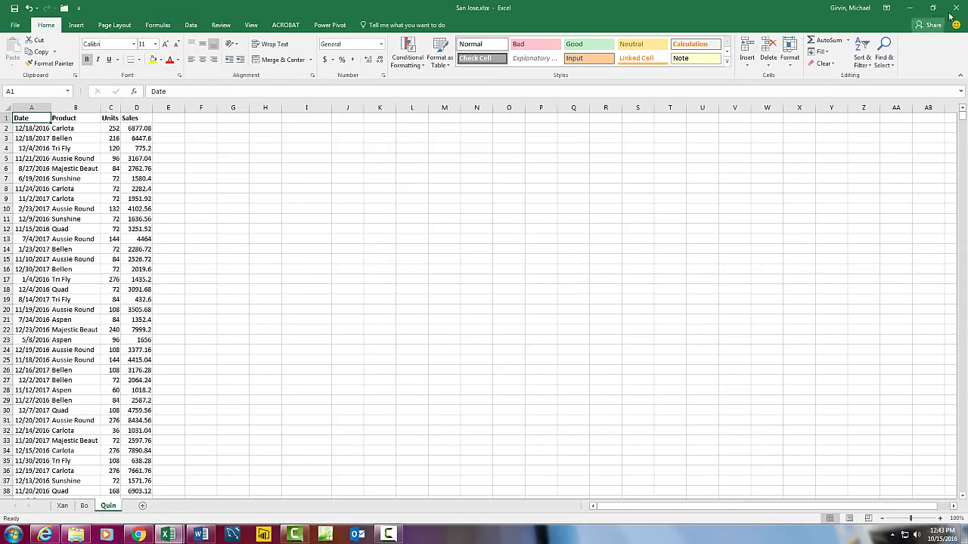
pyautogui.click(964, 7)
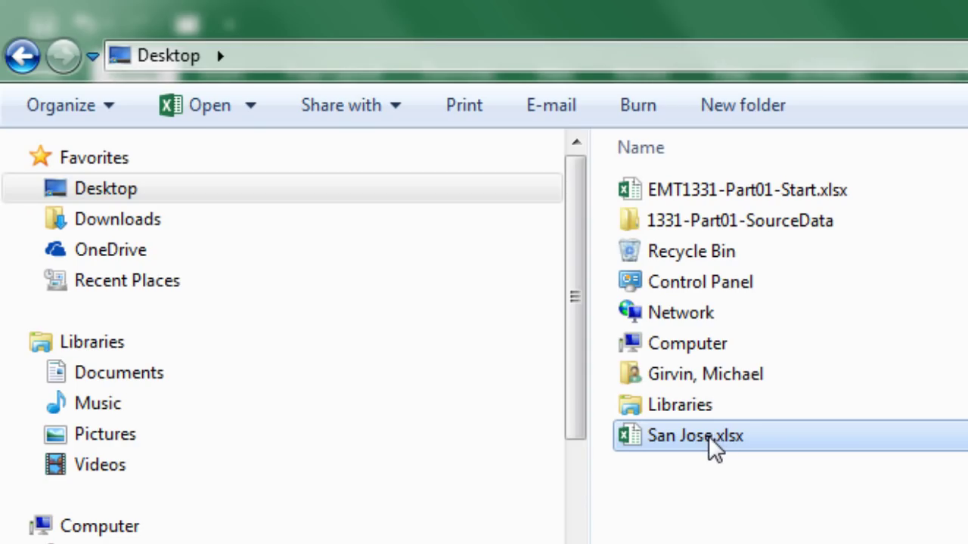
# Step: Move San Jose.xlsx from the Desktop into the 1331-Part01-SourceData folder and open that folder
pyautogui.moveTo(708, 449); pyautogui.dragTo(858, 234)
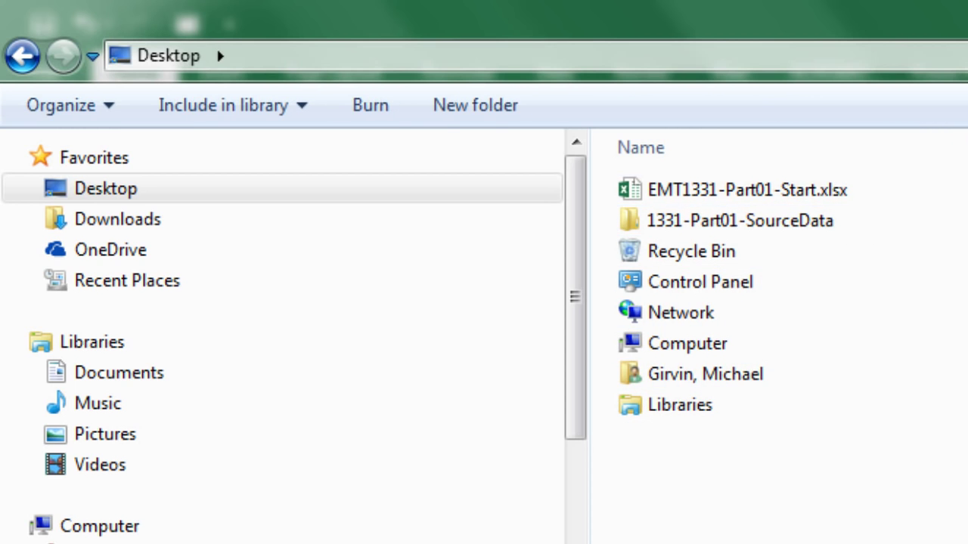
pyautogui.doubleClick(794, 222)
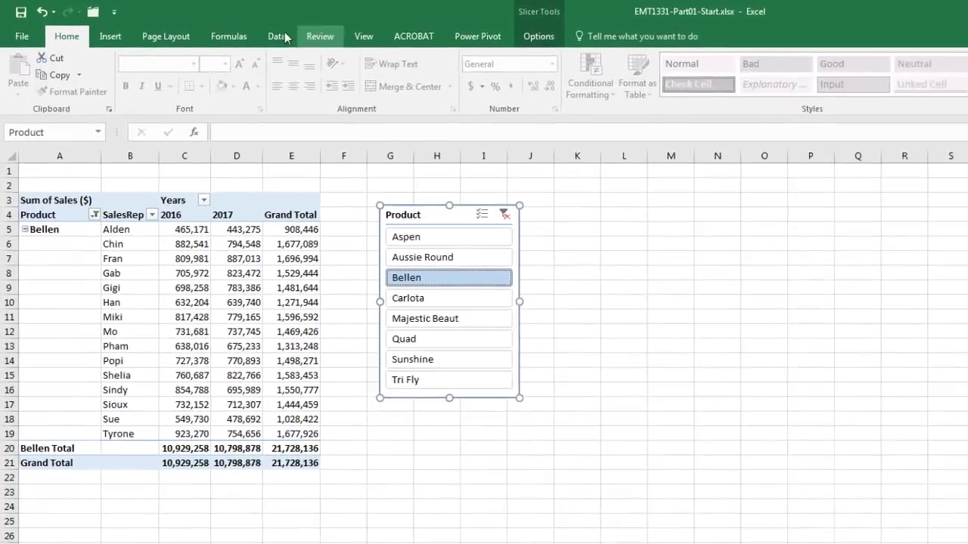
# Step: Switch back to EMT1331-Part01-Start.xlsx, refresh the AllCityTables query, and go to the PT worksheet
pyautogui.click(199, 25)
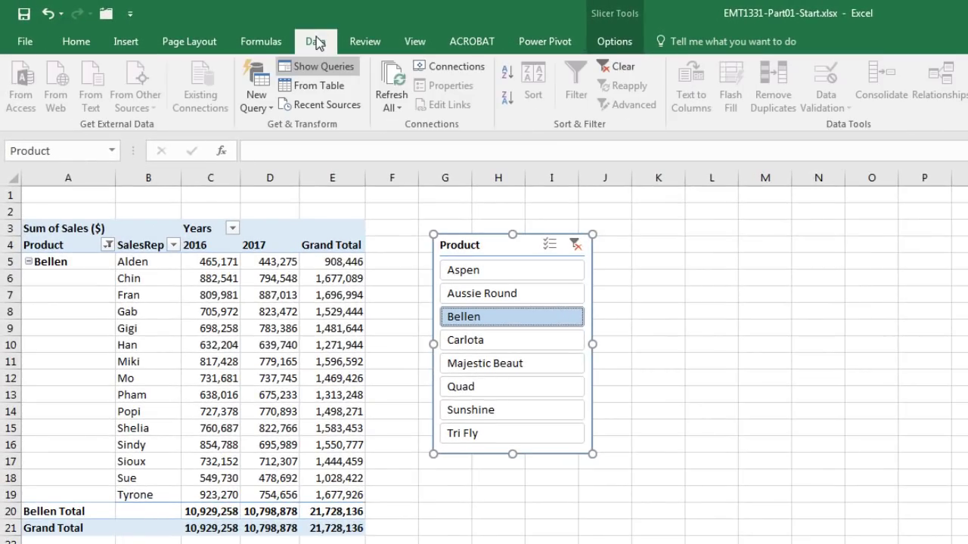
pyautogui.rightClick(829, 256)
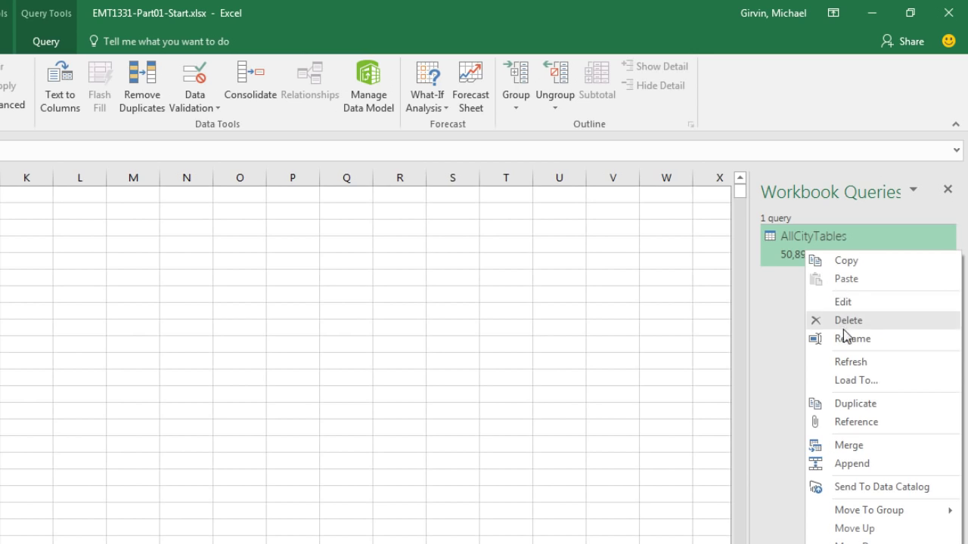
pyautogui.click(849, 363)
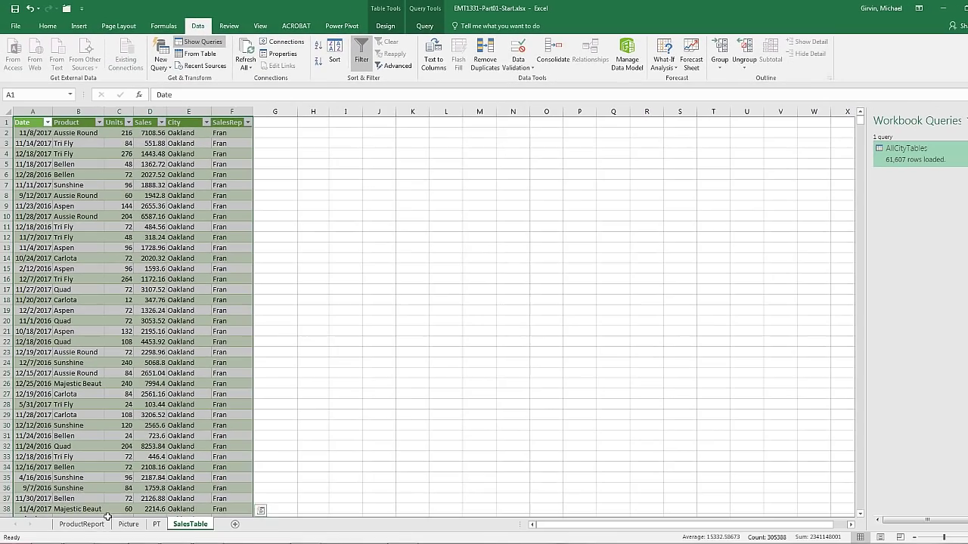
pyautogui.click(161, 526)
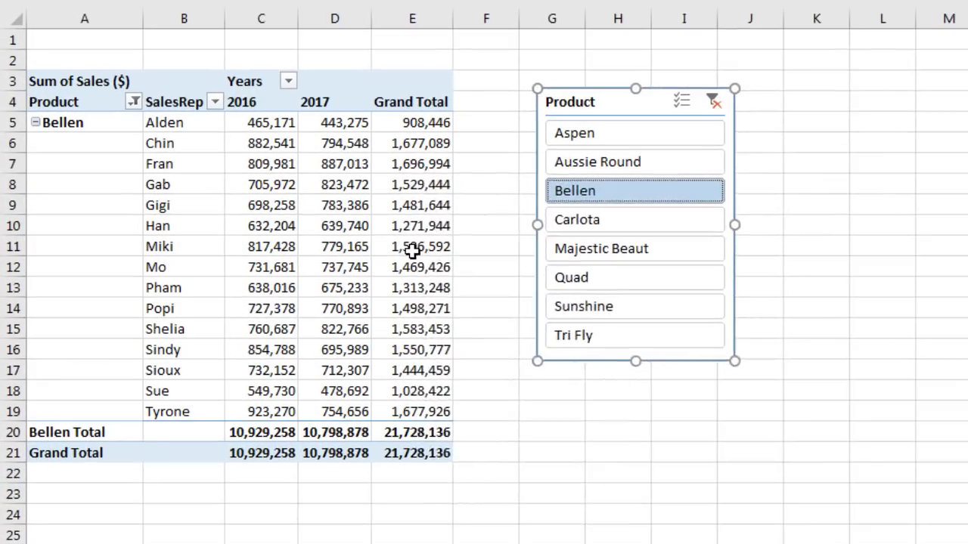
# Step: Refresh the PivotTable on the PT worksheet and go to the Picture worksheet
pyautogui.rightClick(201, 229)
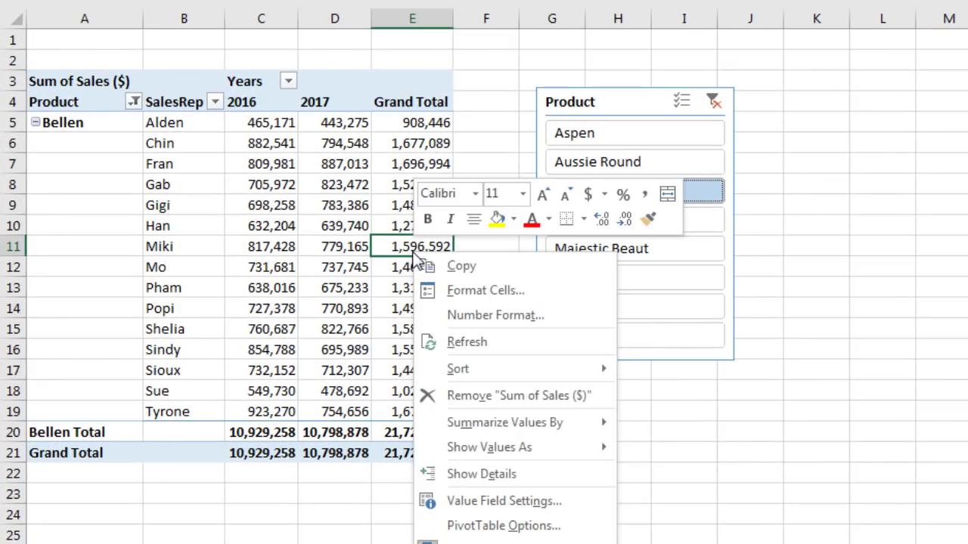
pyautogui.click(459, 353)
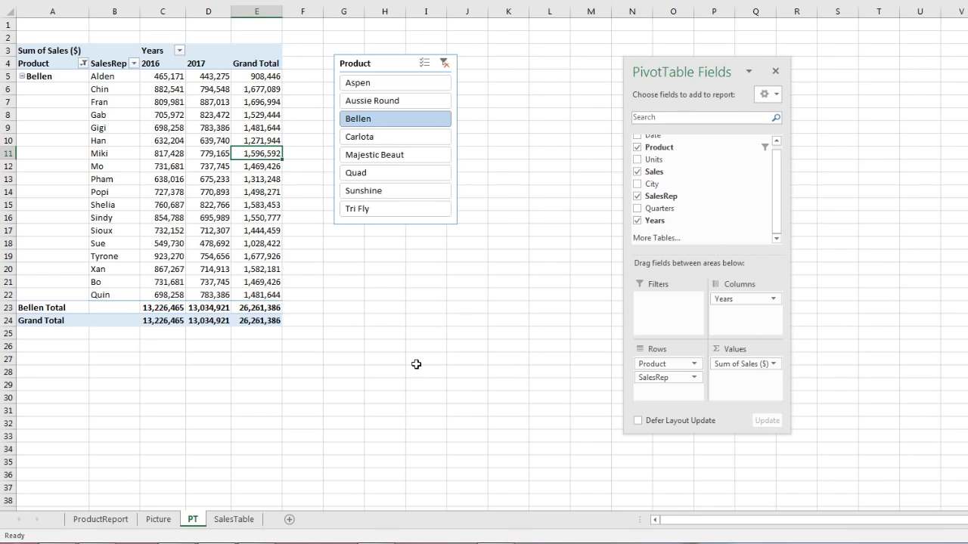
pyautogui.click(158, 519)
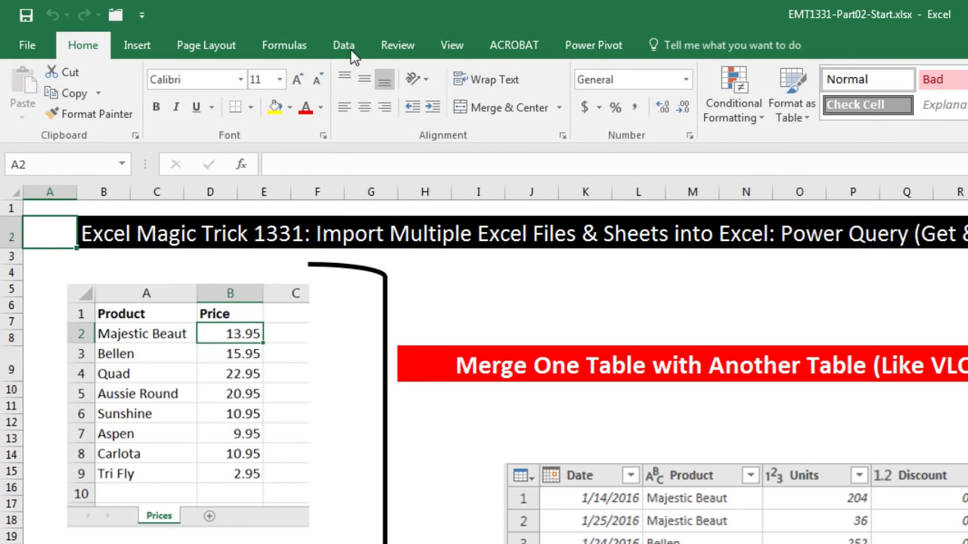
# Step: In EMT1331-Part02-Start.xlsx, query the Sales sheet of Sales.xlsx from the Desktop folder 1331-Part02-SourceData and open it for editing
pyautogui.click(344, 46)
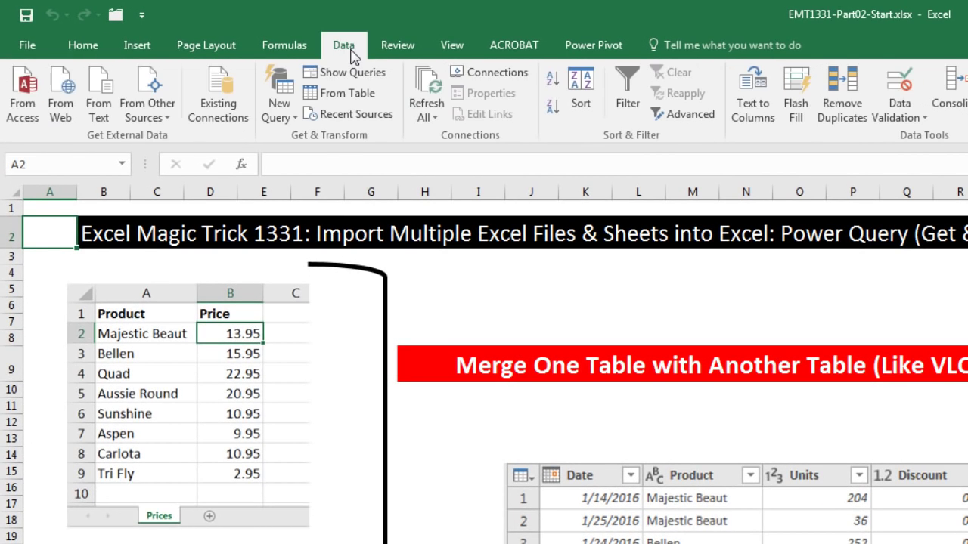
pyautogui.click(279, 110)
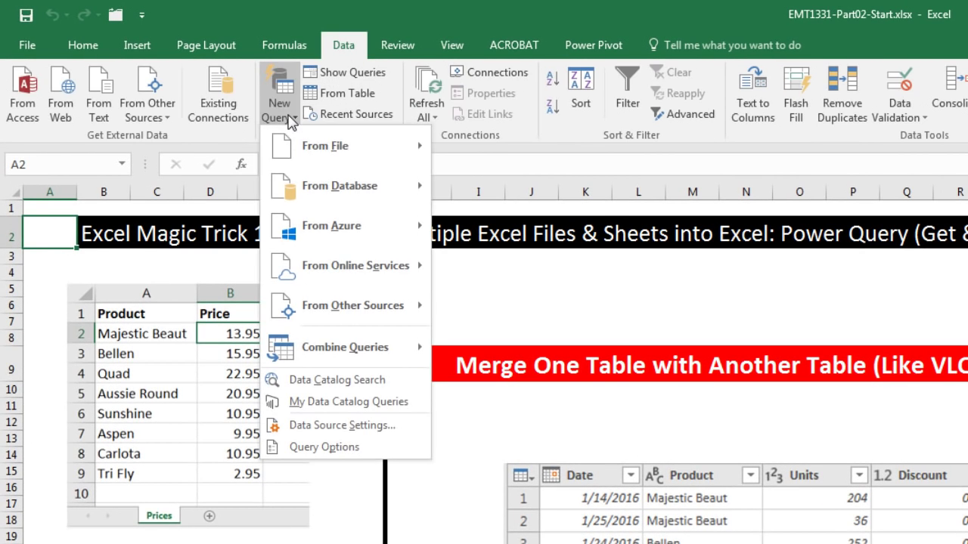
pyautogui.moveTo(301, 161)
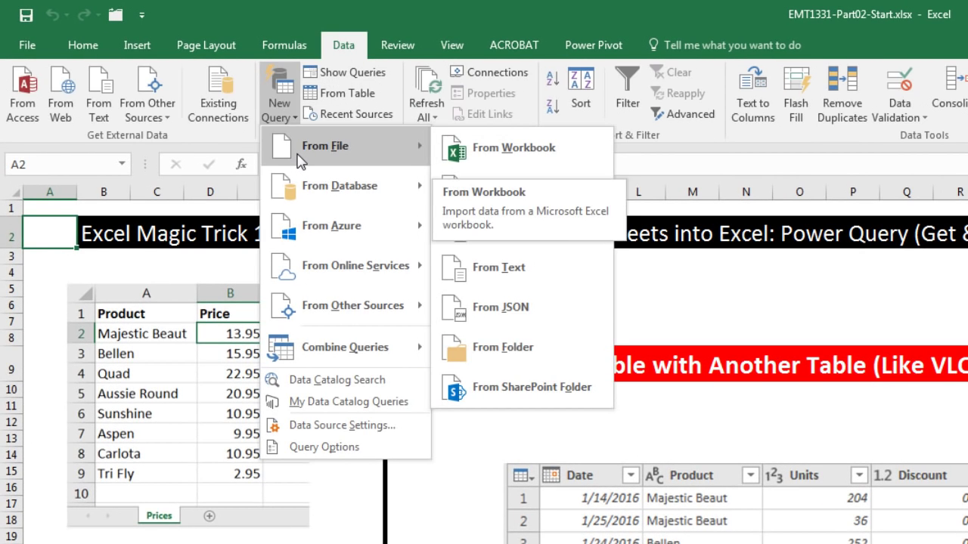
pyautogui.click(511, 151)
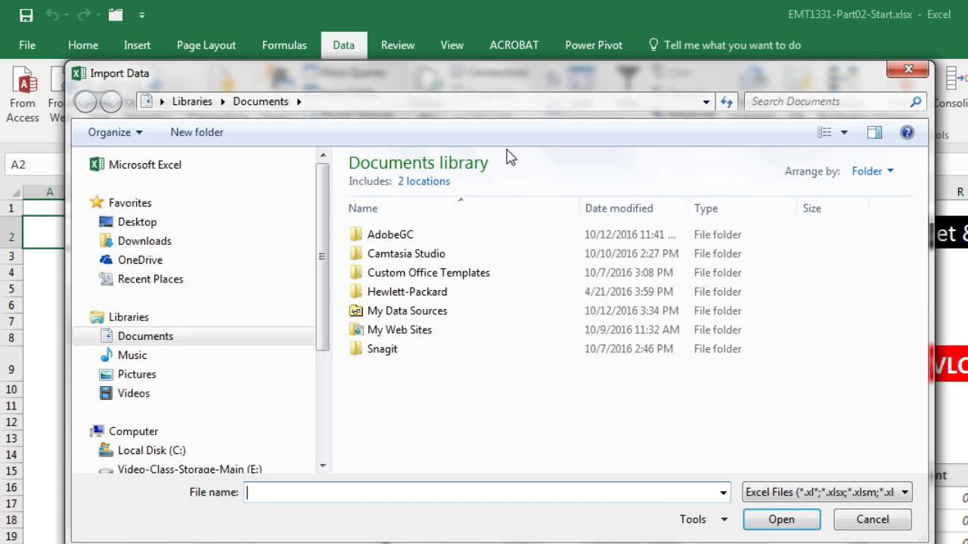
pyautogui.click(144, 221)
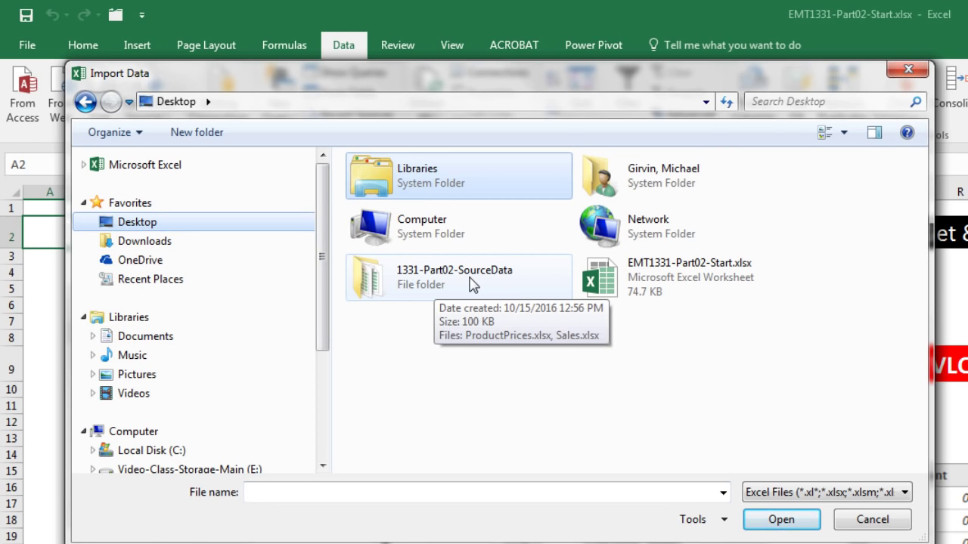
pyautogui.doubleClick(473, 283)
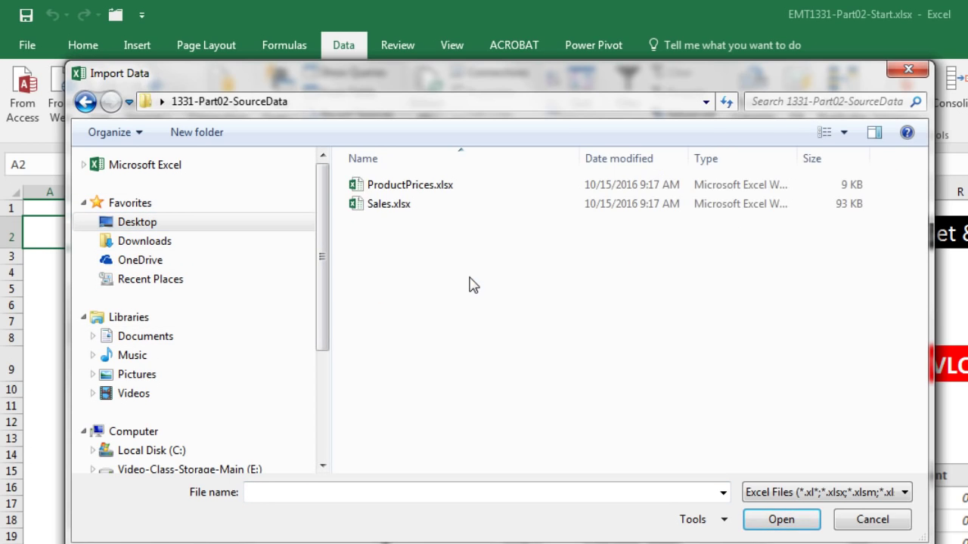
pyautogui.doubleClick(385, 205)
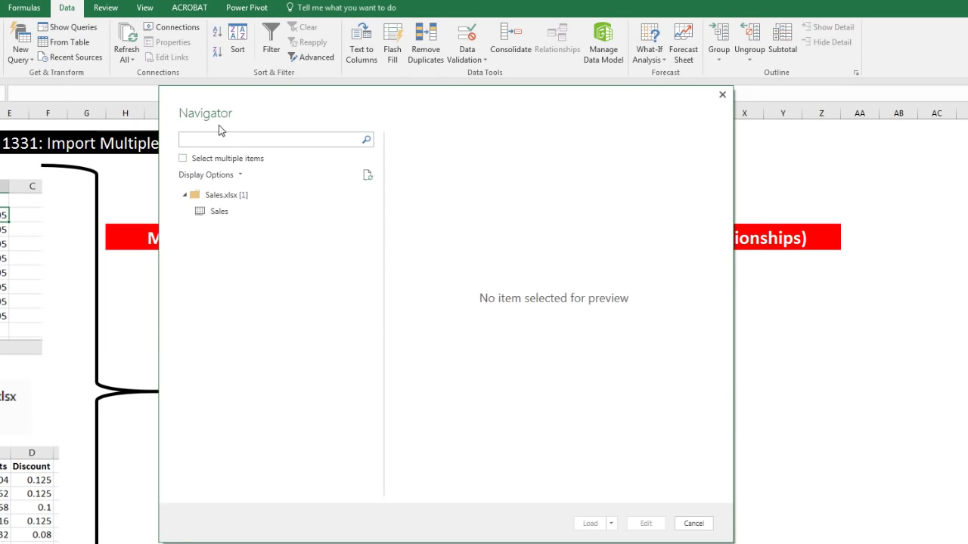
pyautogui.click(219, 213)
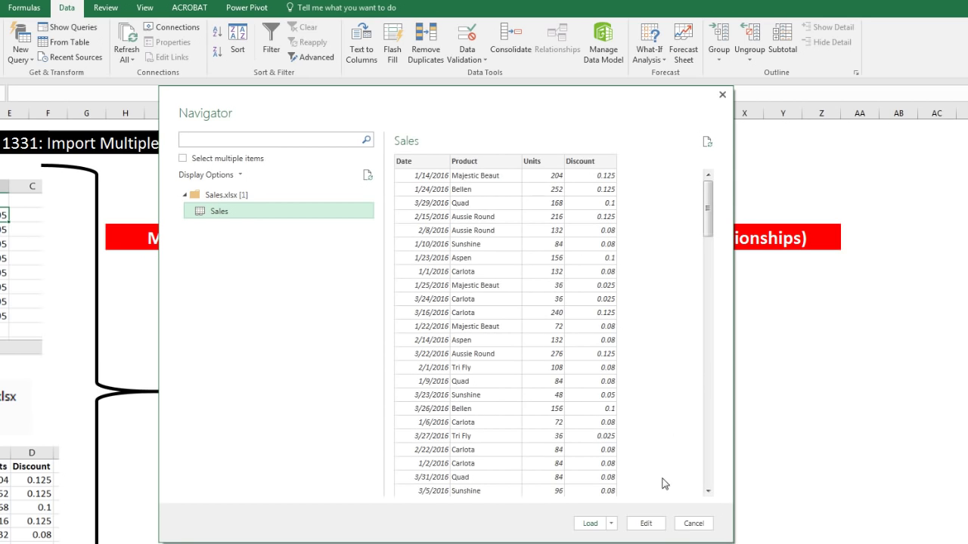
pyautogui.click(654, 529)
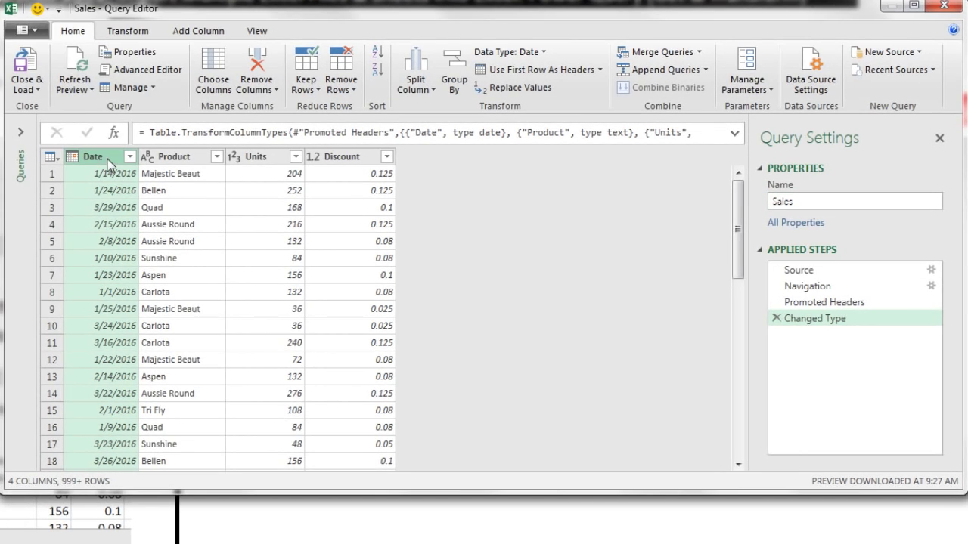
# Step: Check the data types of the Product, Units and Discount columns and load the Sales query as a connection only
pyautogui.click(180, 160)
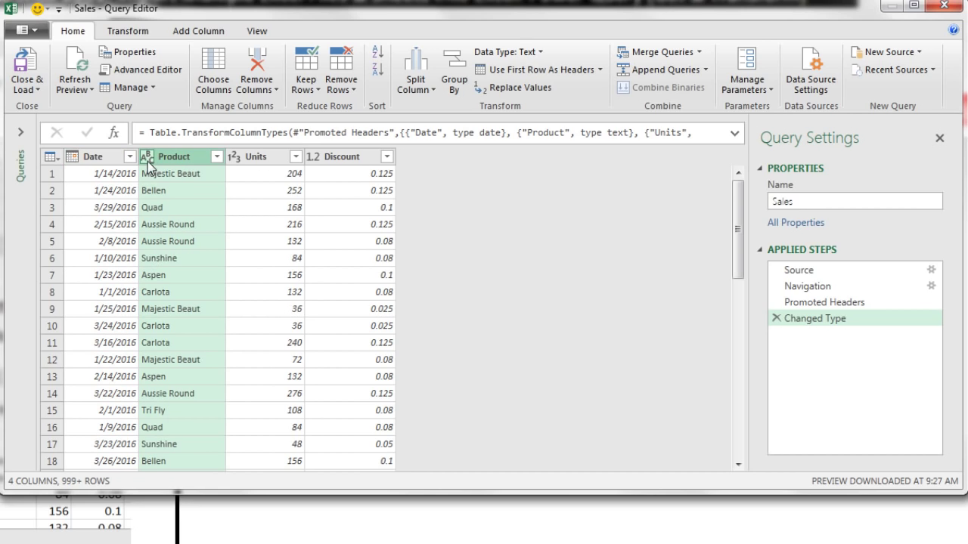
pyautogui.click(266, 162)
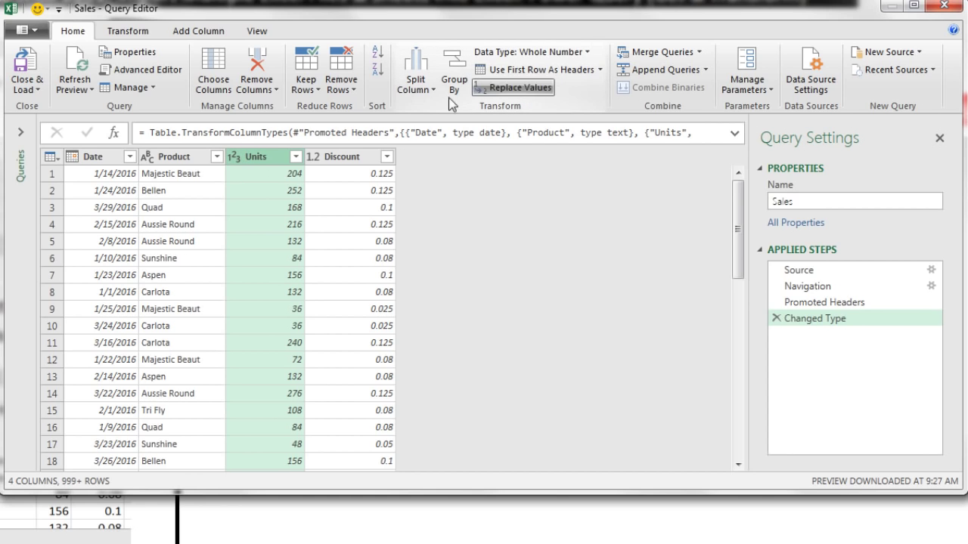
pyautogui.click(334, 162)
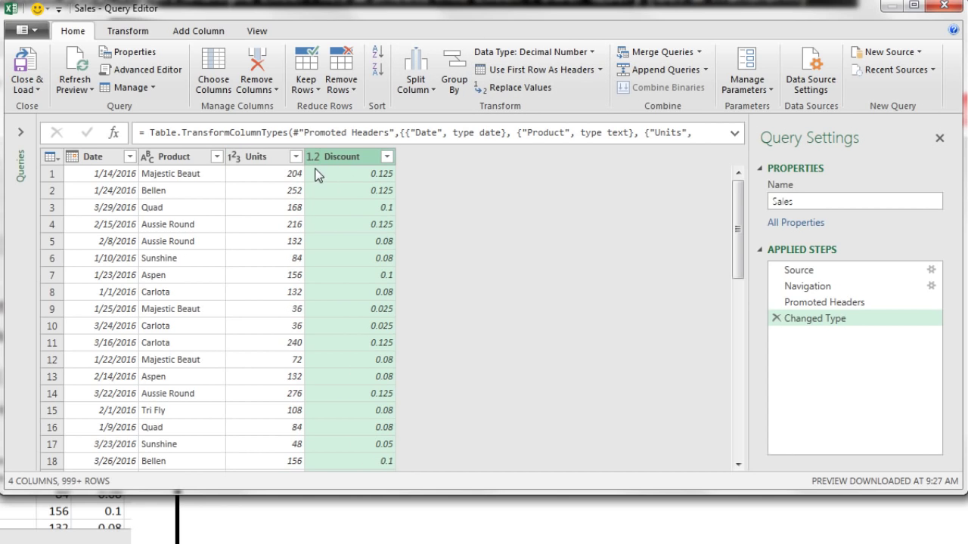
pyautogui.click(39, 91)
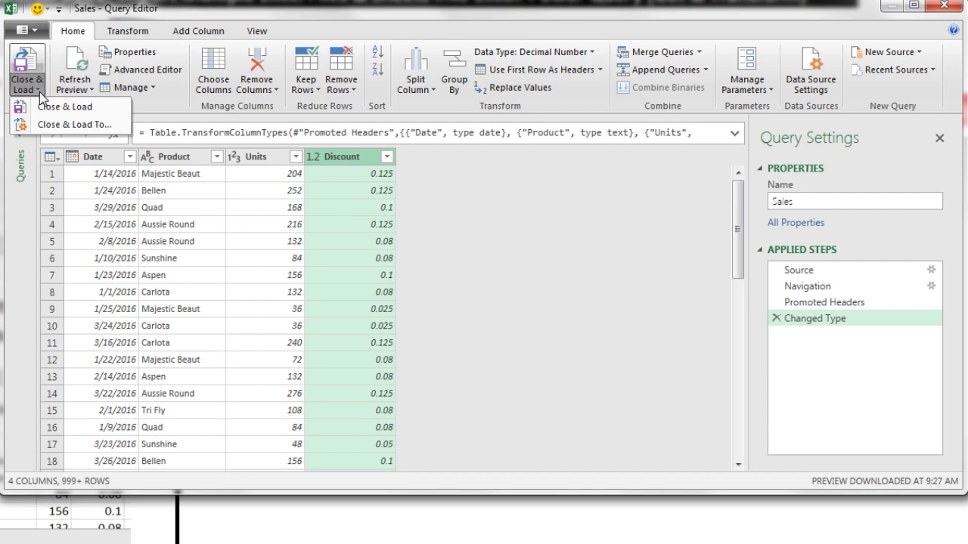
pyautogui.click(59, 133)
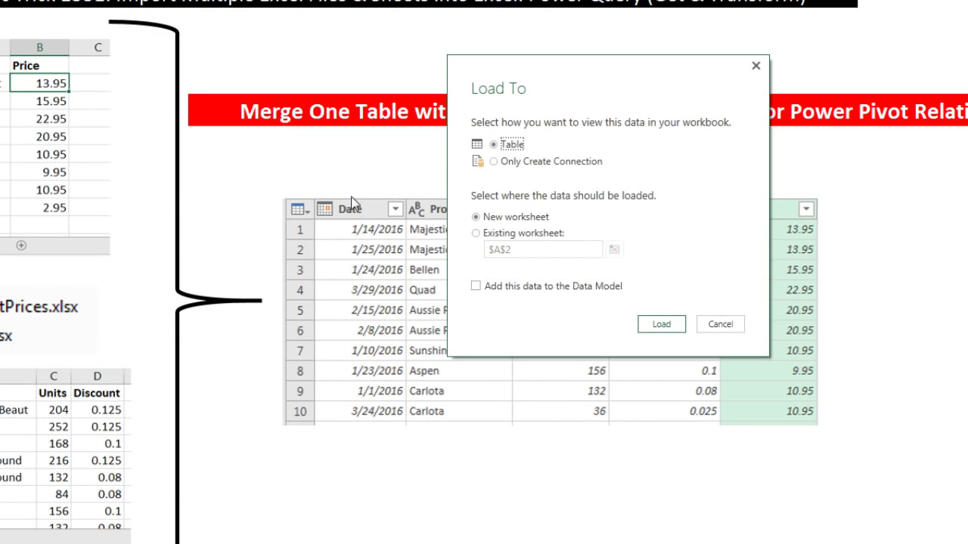
pyautogui.click(494, 162)
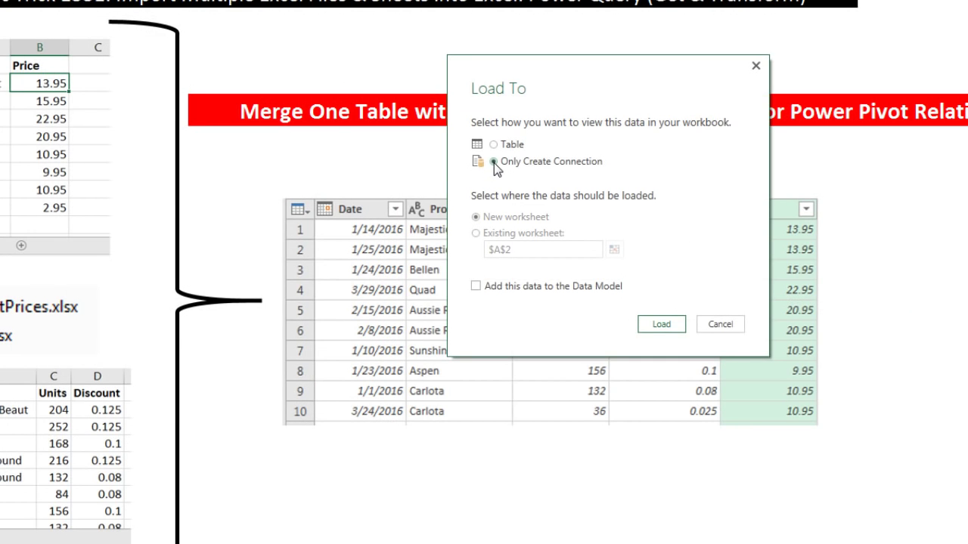
pyautogui.click(662, 325)
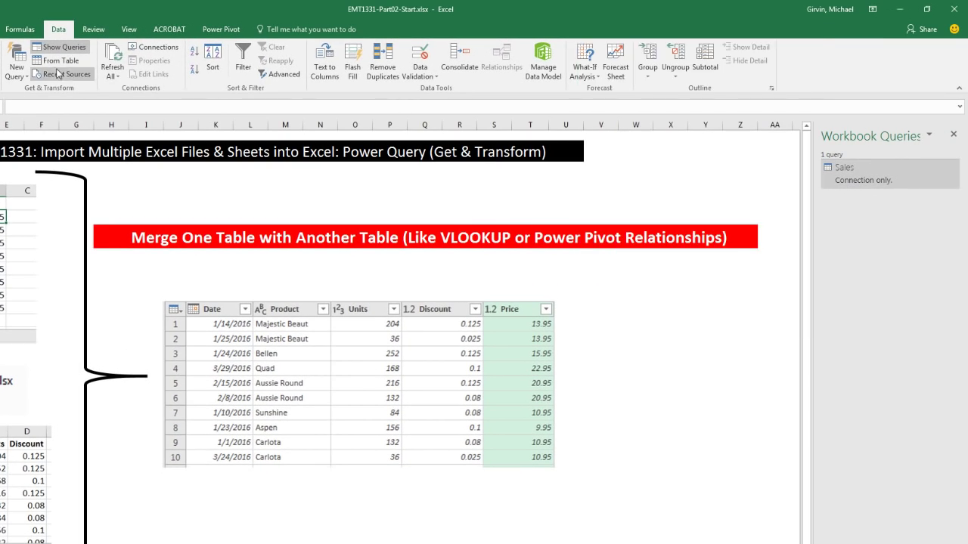
# Step: Create a query from the Prices sheet of ProductPrices.xlsx and open it for editing
pyautogui.click(17, 72)
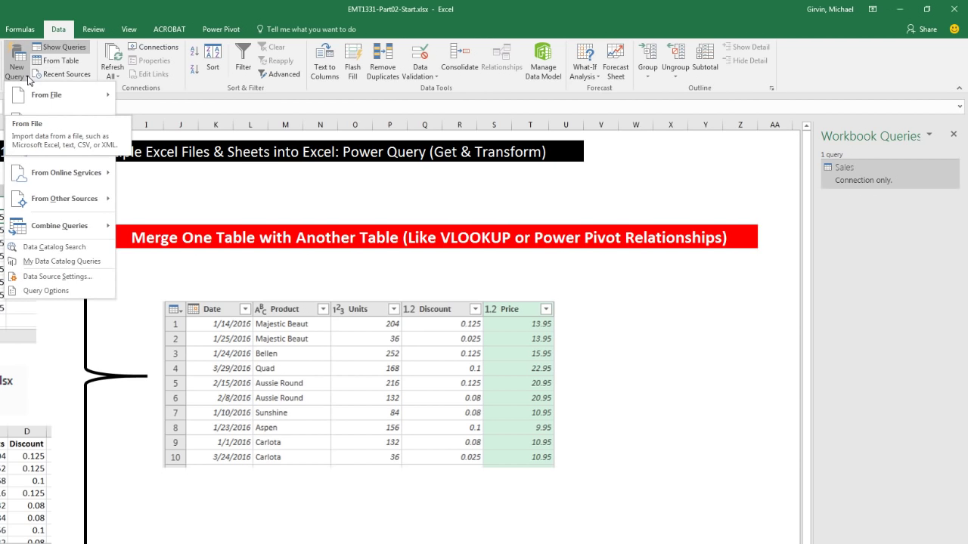
pyautogui.moveTo(42, 96)
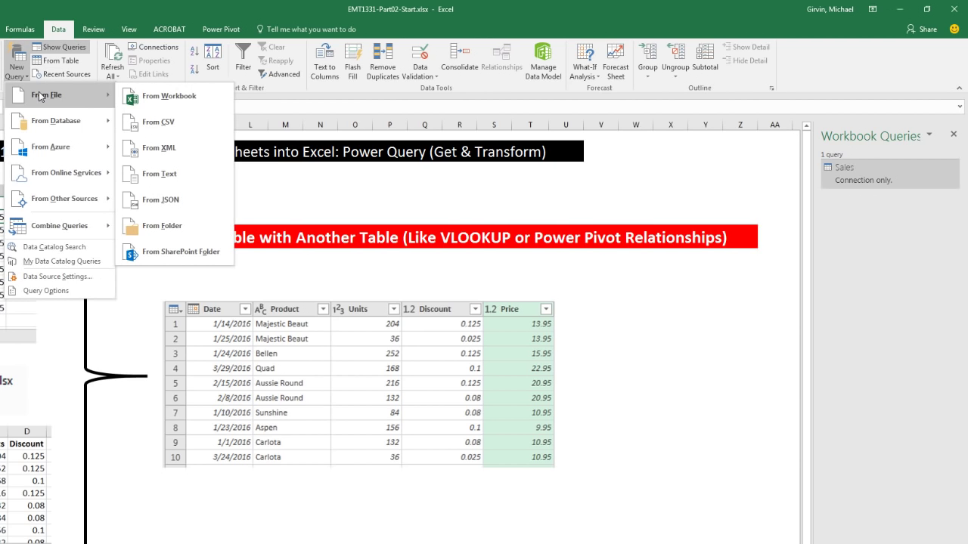
pyautogui.click(157, 96)
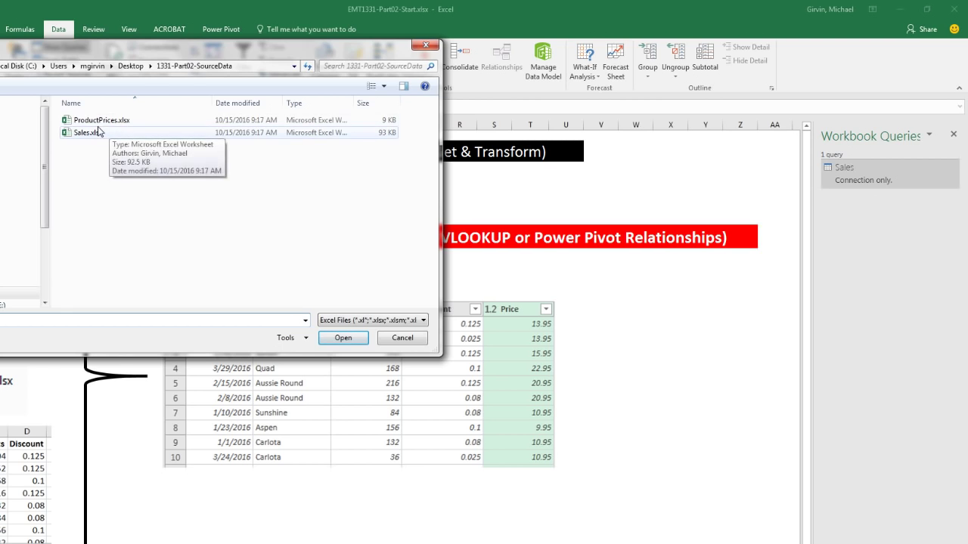
pyautogui.doubleClick(96, 121)
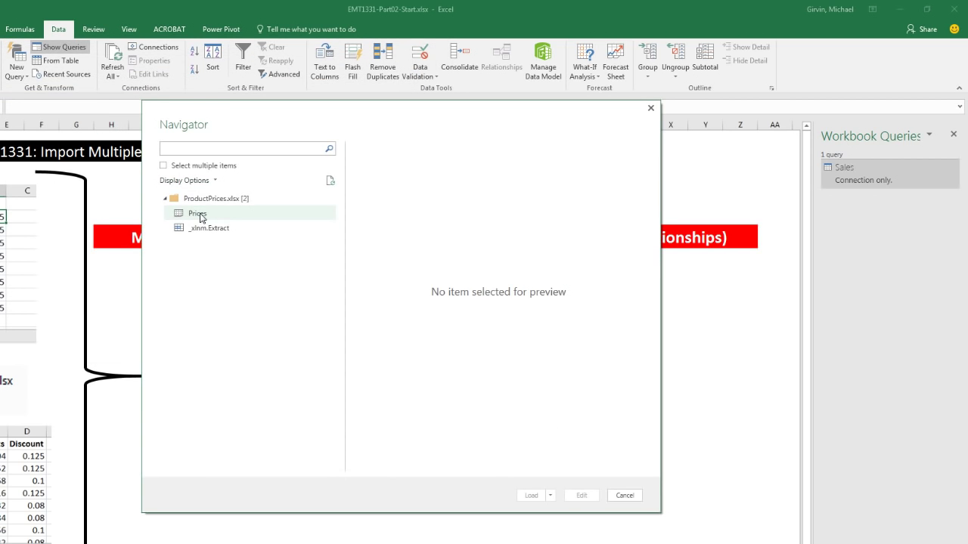
pyautogui.click(200, 216)
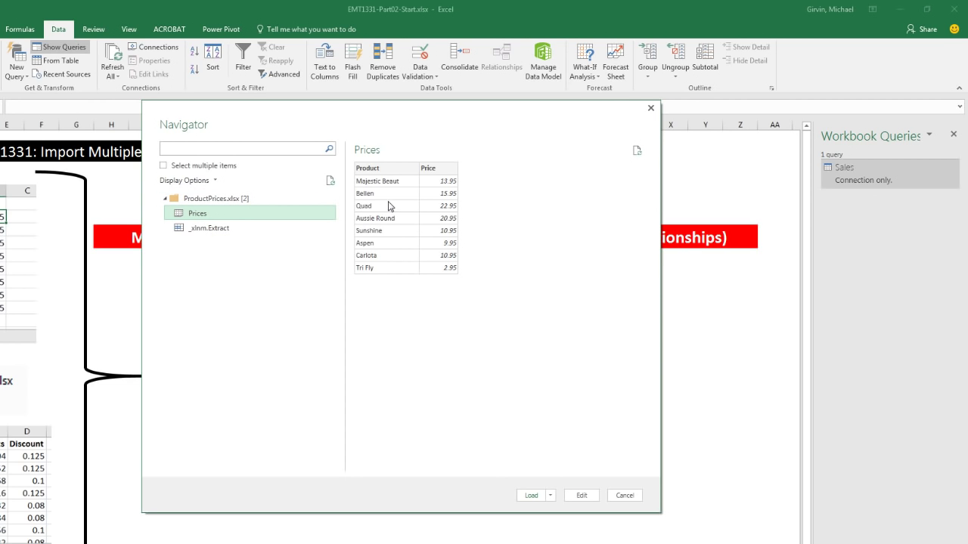
pyautogui.click(581, 496)
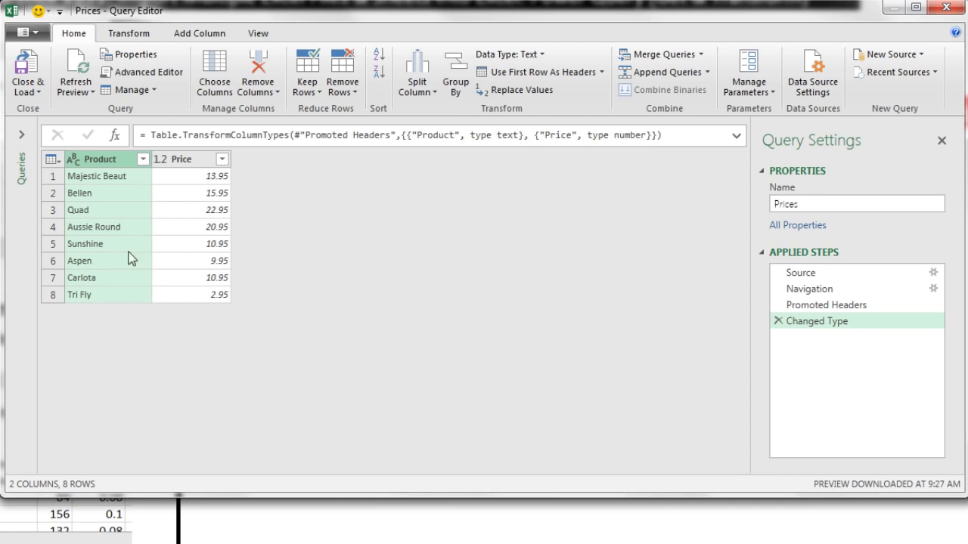
# Step: Check the Price column's data type and load the Prices query as a connection only
pyautogui.click(190, 161)
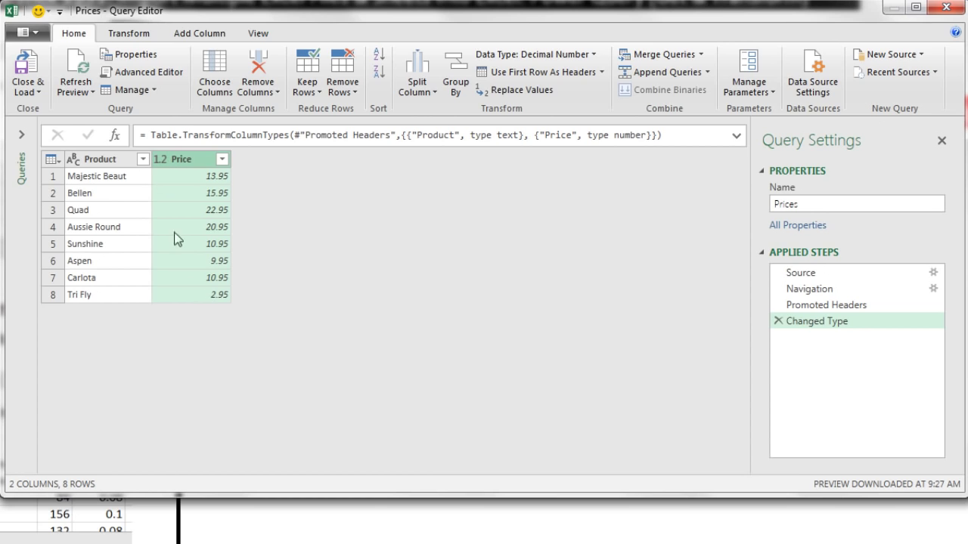
pyautogui.click(36, 90)
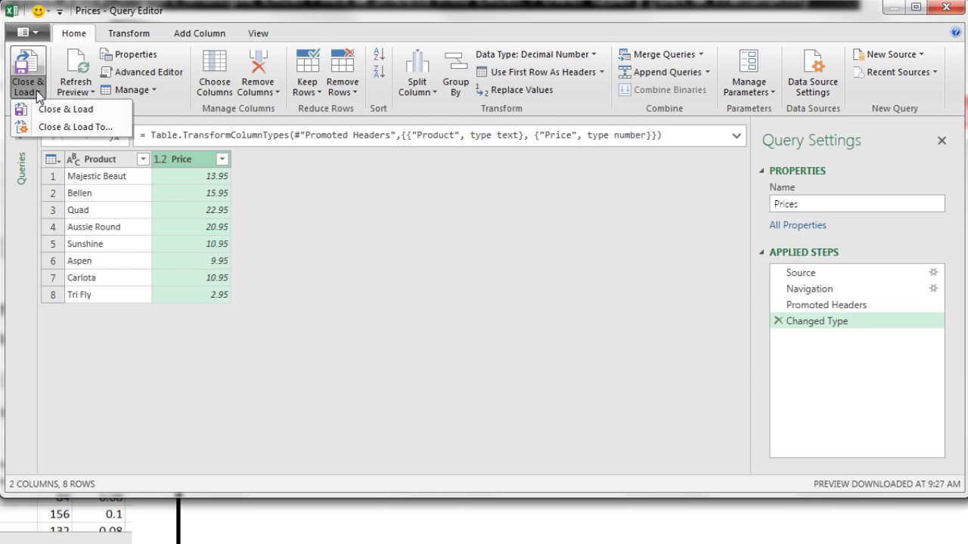
pyautogui.click(56, 136)
pyautogui.click(495, 165)
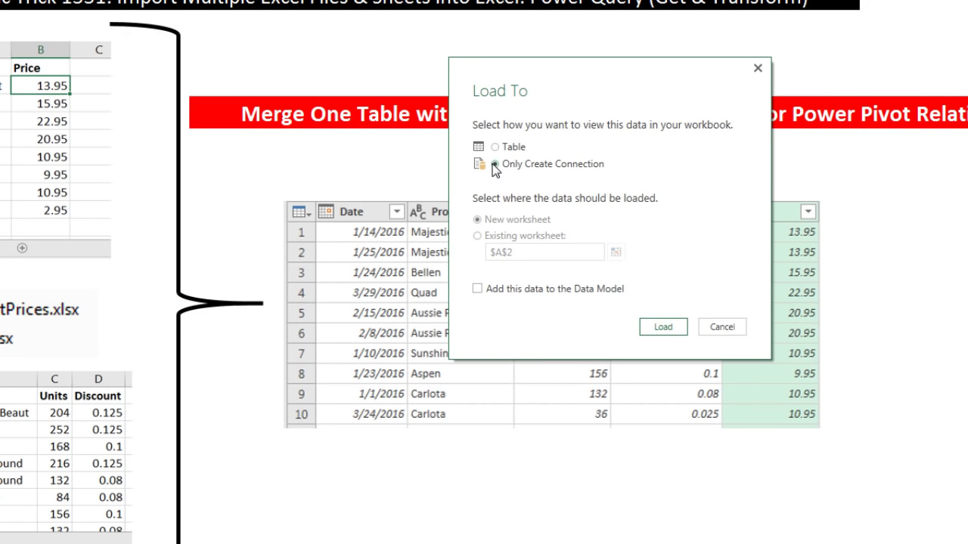
pyautogui.click(655, 333)
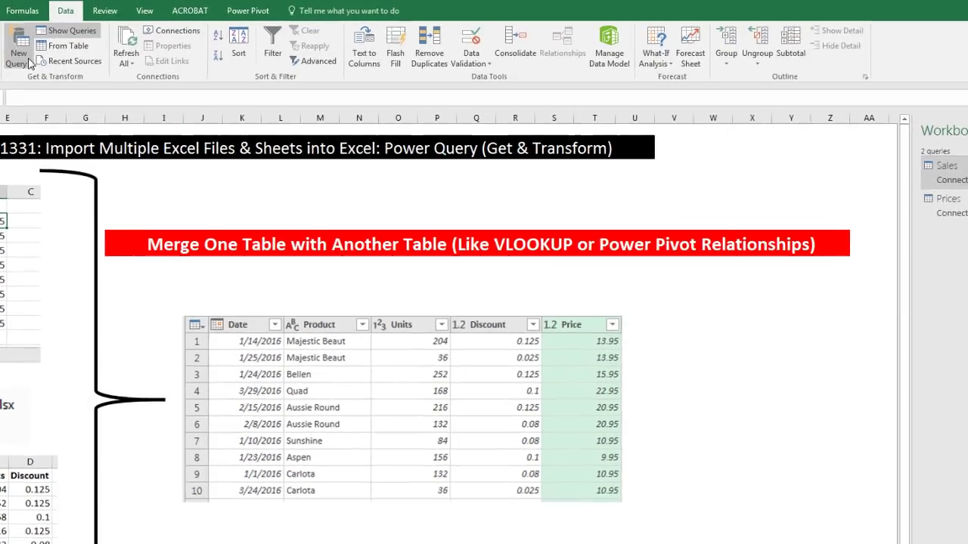
# Step: Start a merge query with Sales as the first table and Prices as the second, matching them on their Product columns
pyautogui.click(27, 54)
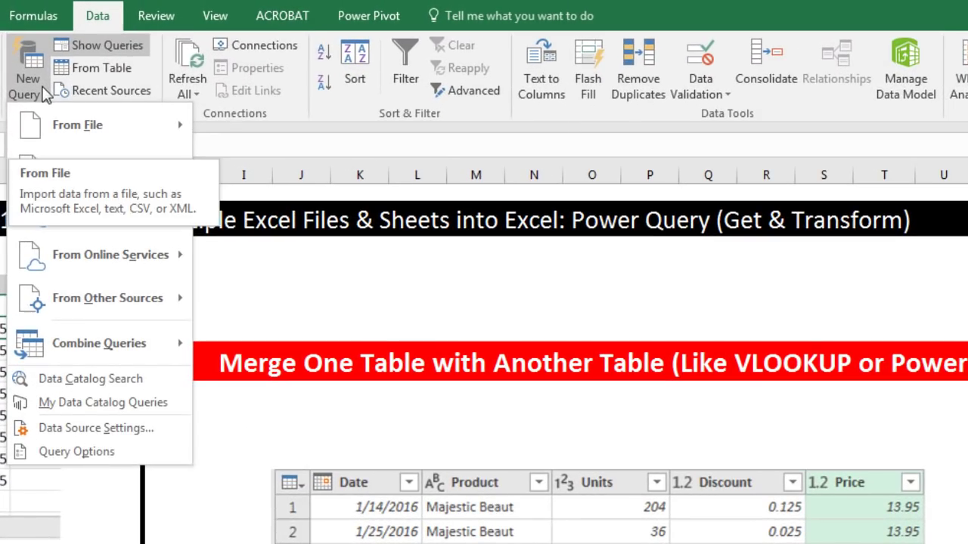
pyautogui.moveTo(124, 351)
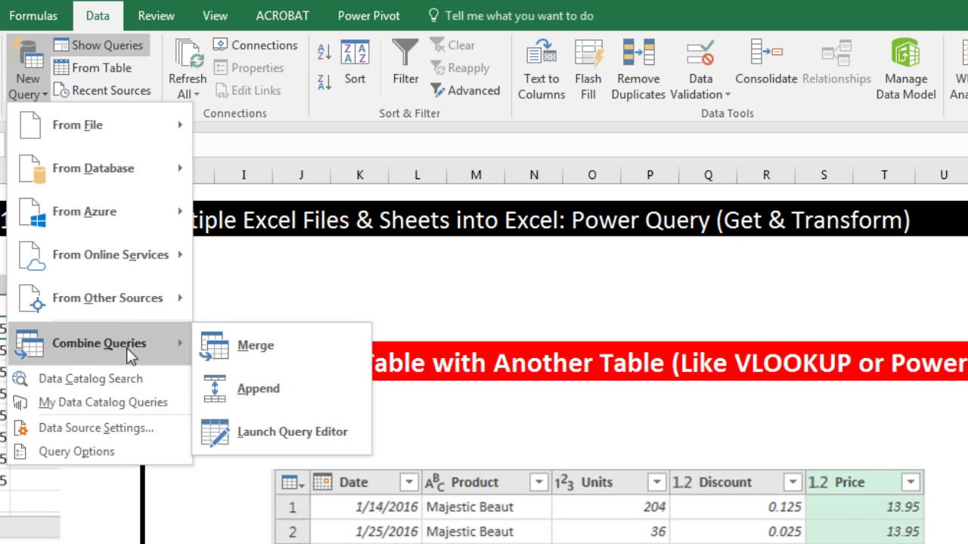
pyautogui.click(276, 342)
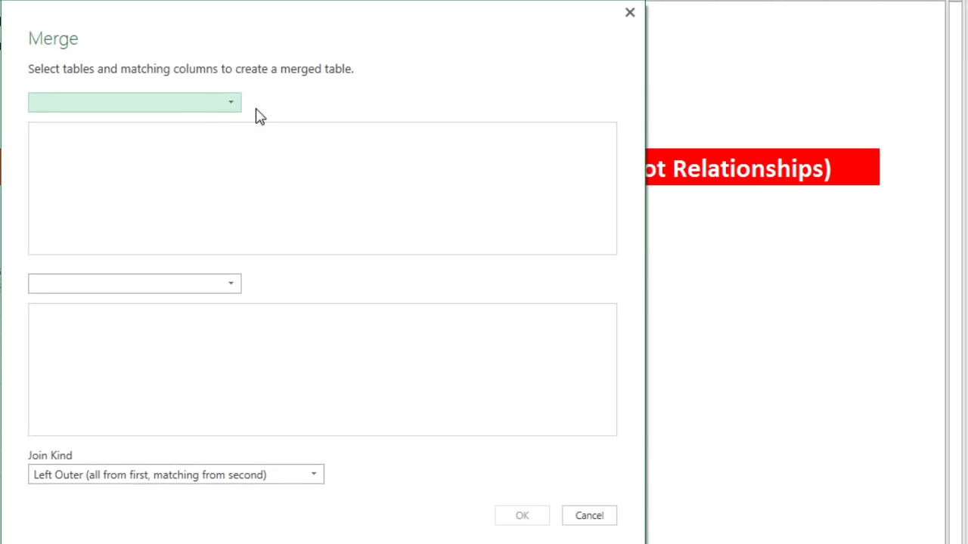
pyautogui.click(232, 107)
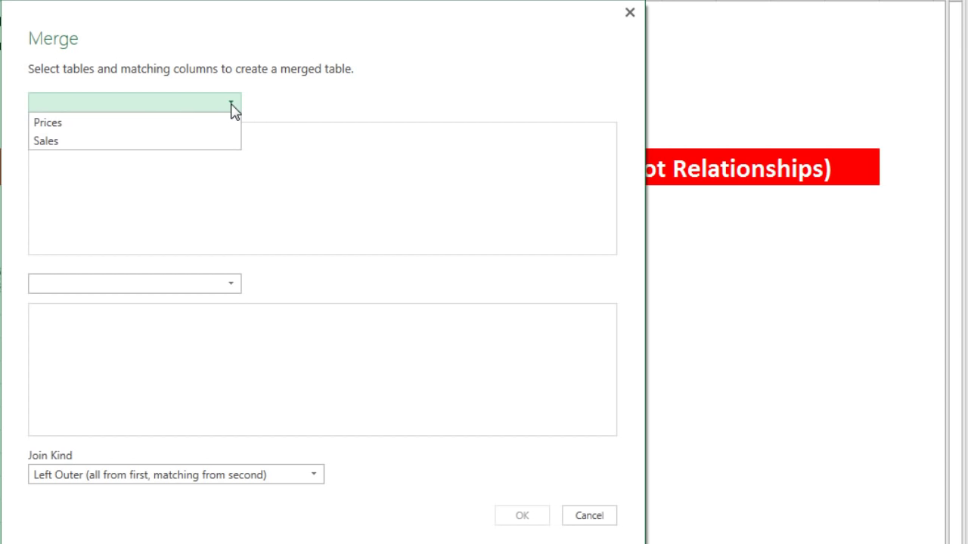
pyautogui.click(97, 142)
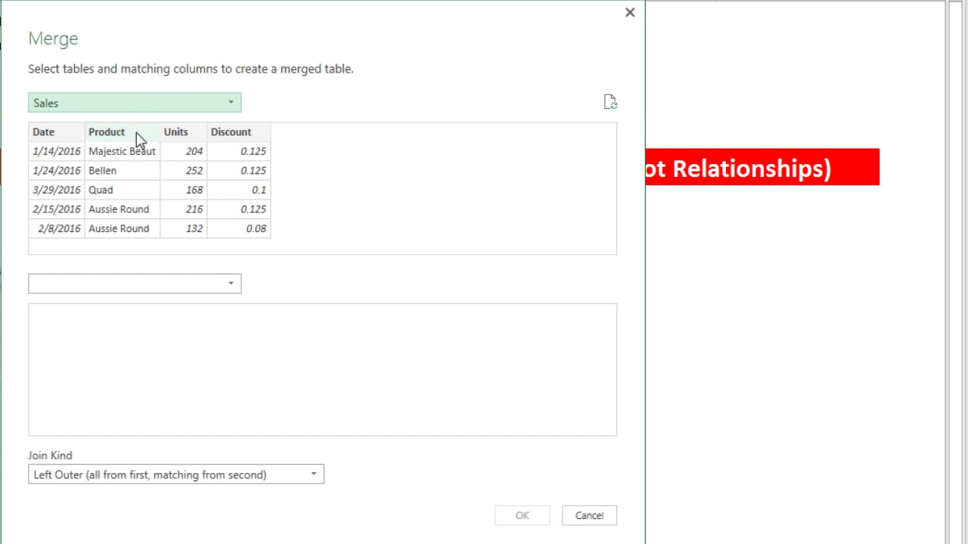
pyautogui.click(138, 137)
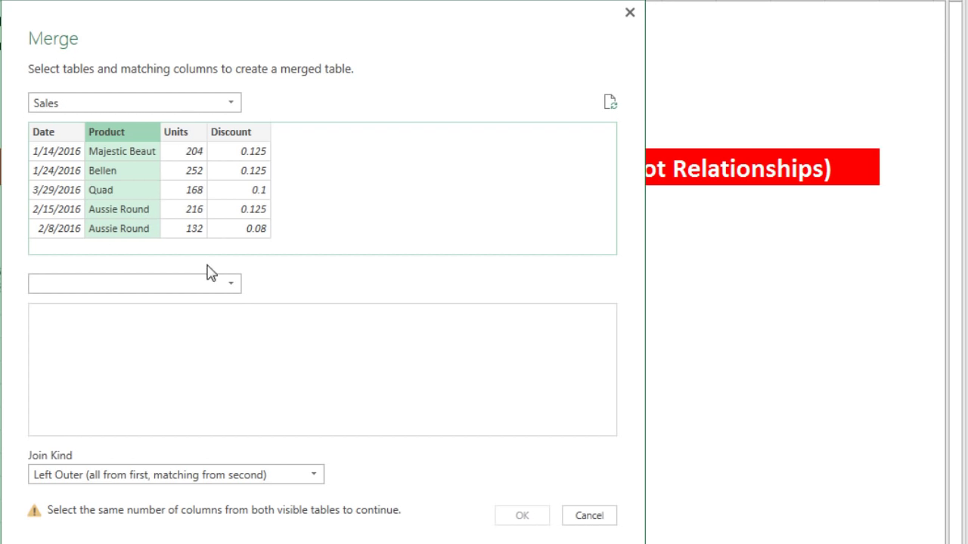
pyautogui.click(231, 287)
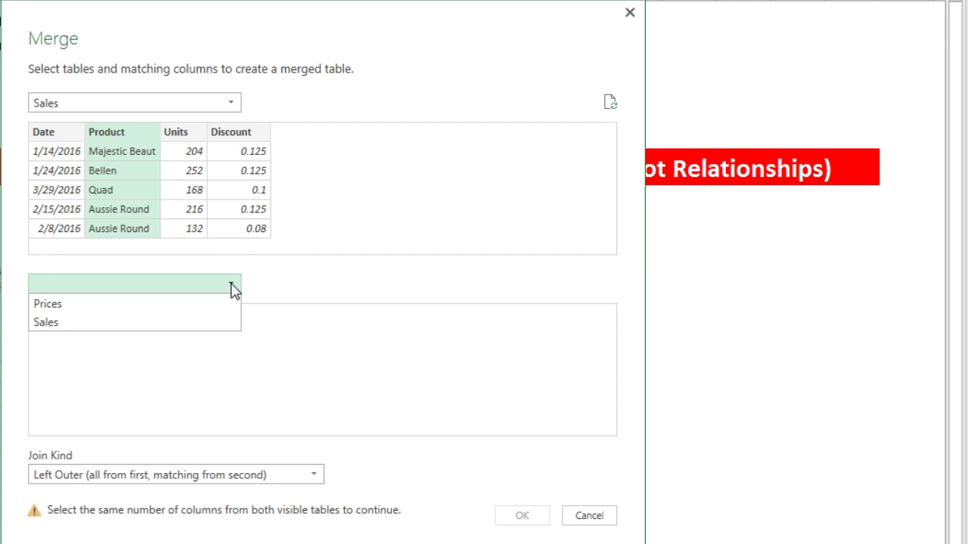
pyautogui.click(124, 305)
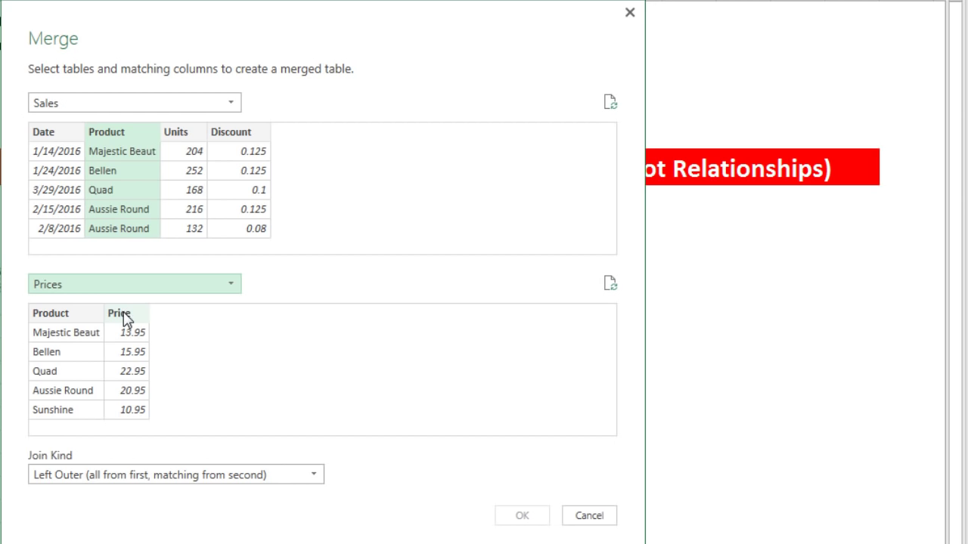
pyautogui.click(70, 312)
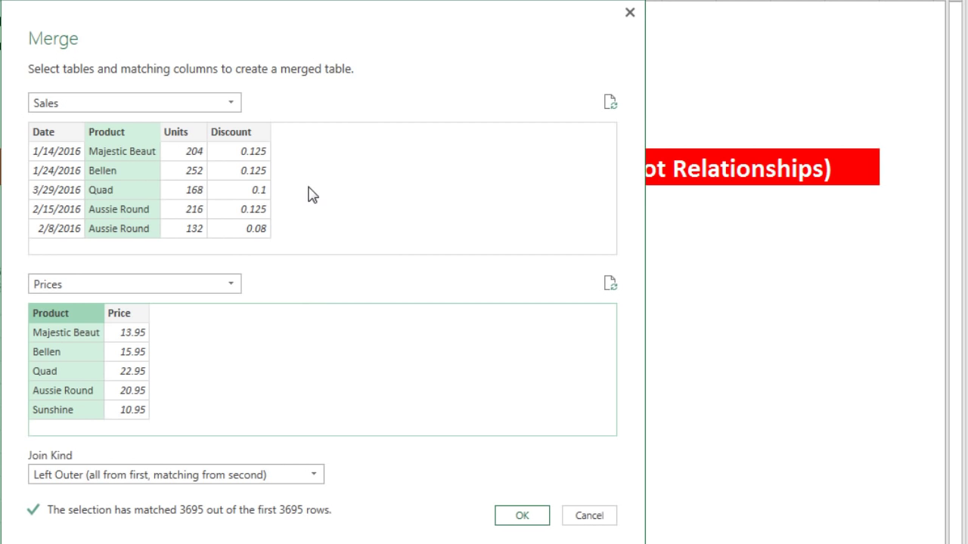
# Step: Set the join kind to Inner (only matching rows) and create the merged query
pyautogui.click(112, 475)
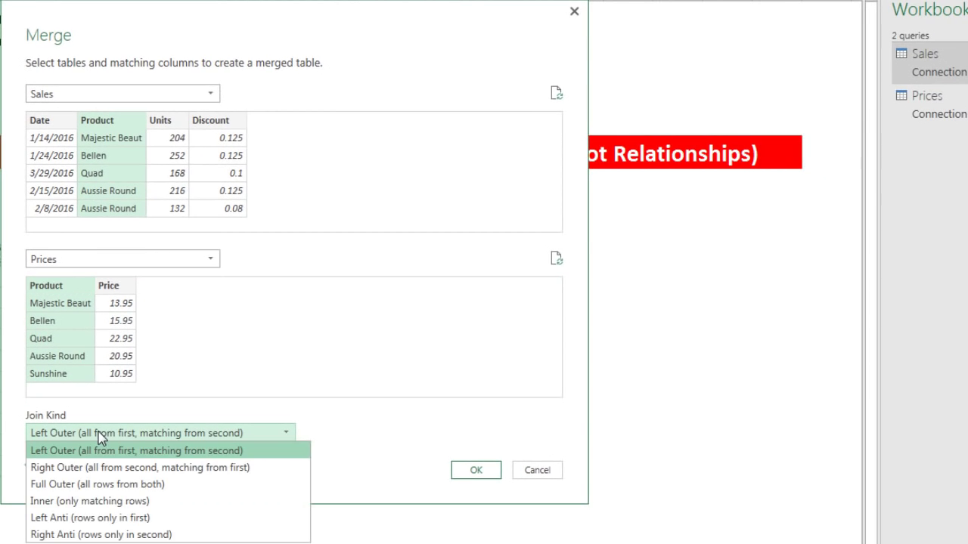
pyautogui.click(60, 501)
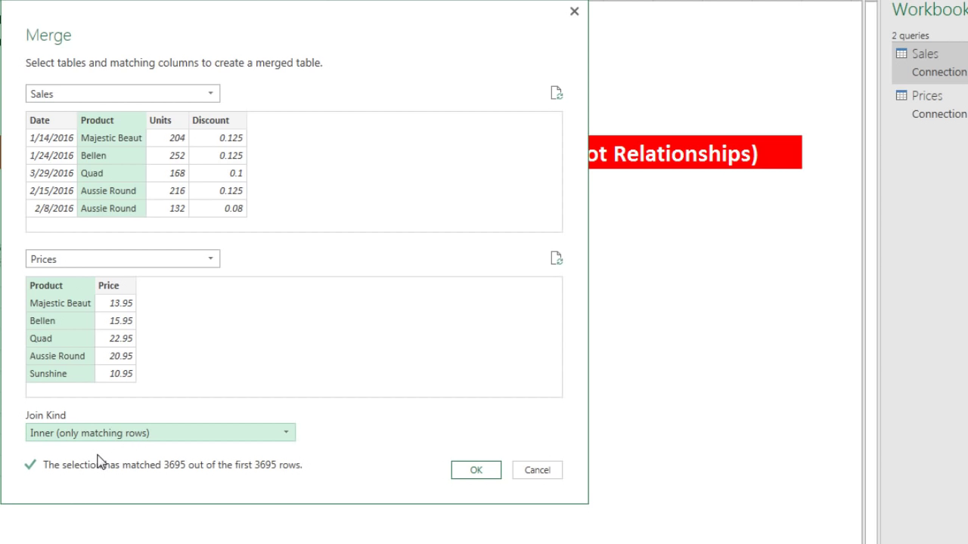
pyautogui.click(460, 470)
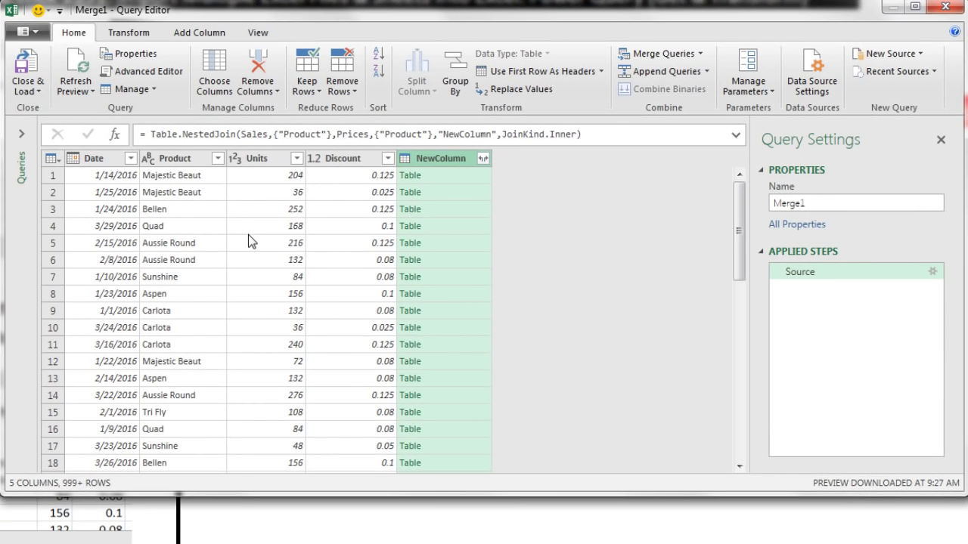
# Step: Expand NewColumn to include only the Price column, without the original column name as prefix
pyautogui.click(483, 160)
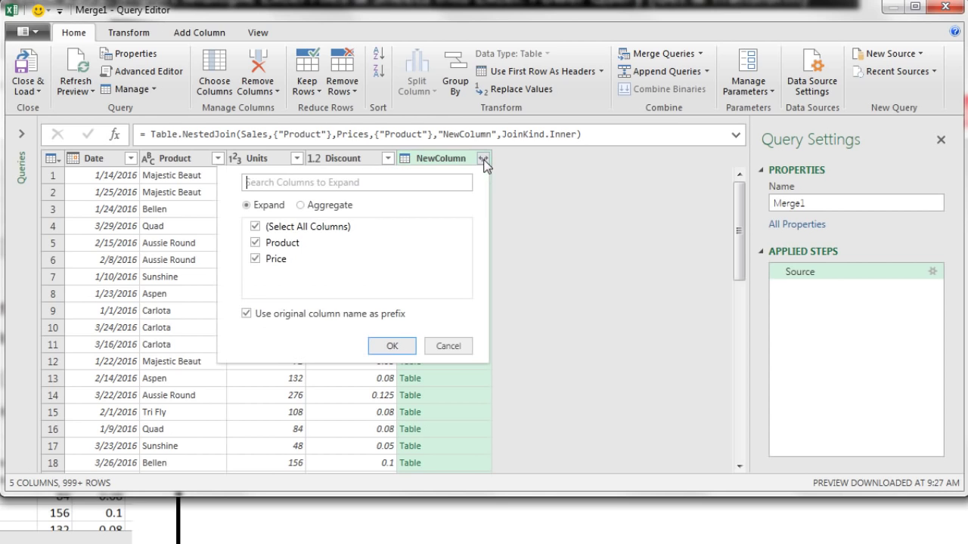
pyautogui.click(256, 227)
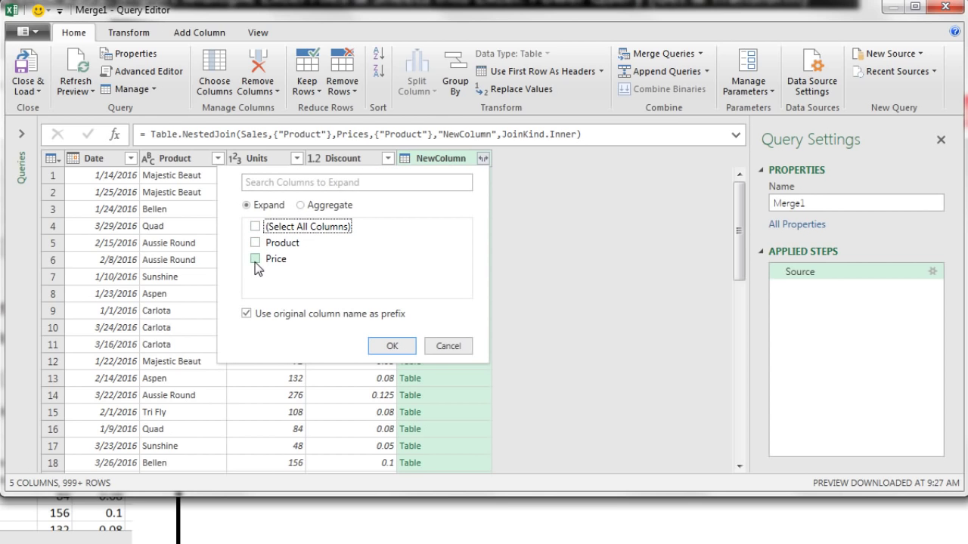
pyautogui.click(256, 260)
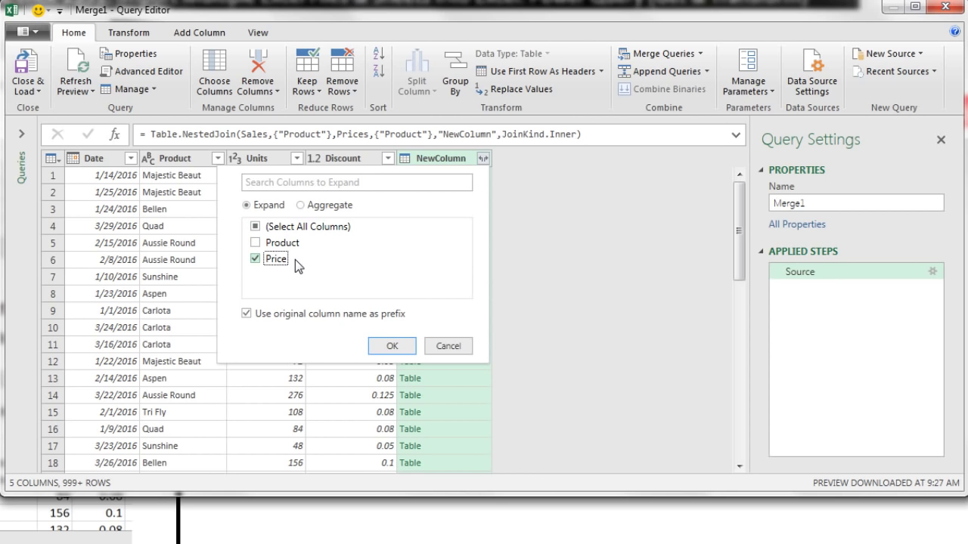
pyautogui.click(246, 313)
pyautogui.click(393, 346)
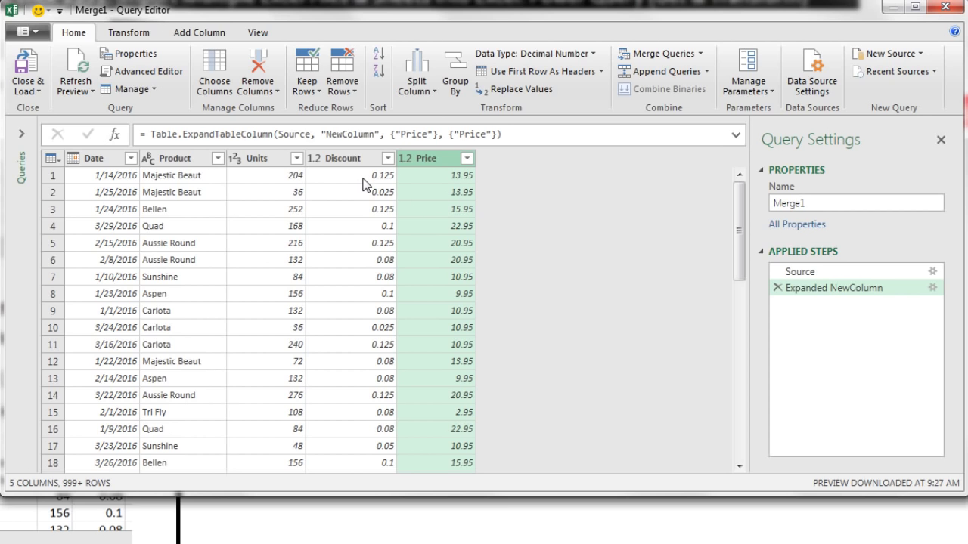
# Step: Start a custom column in the merged query and name it Revenue
pyautogui.click(215, 33)
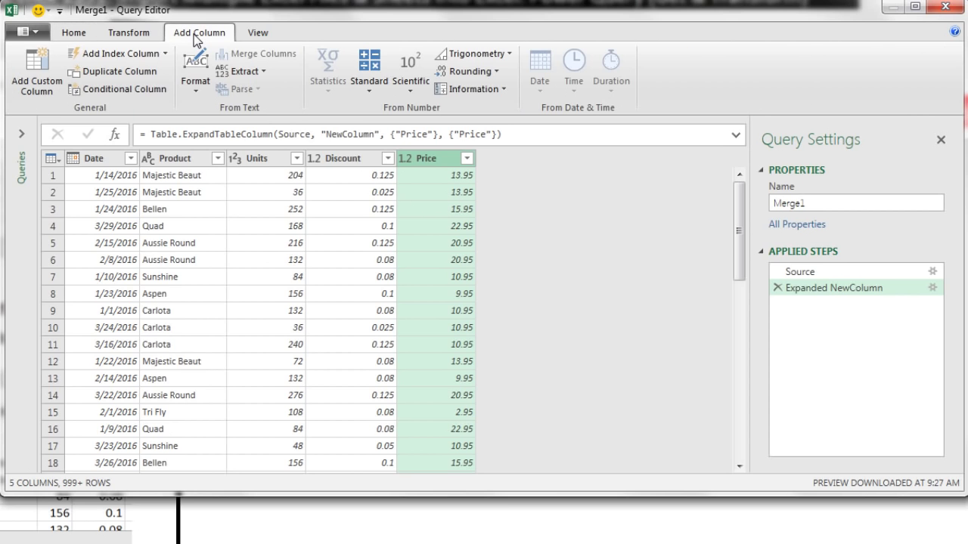
pyautogui.click(33, 91)
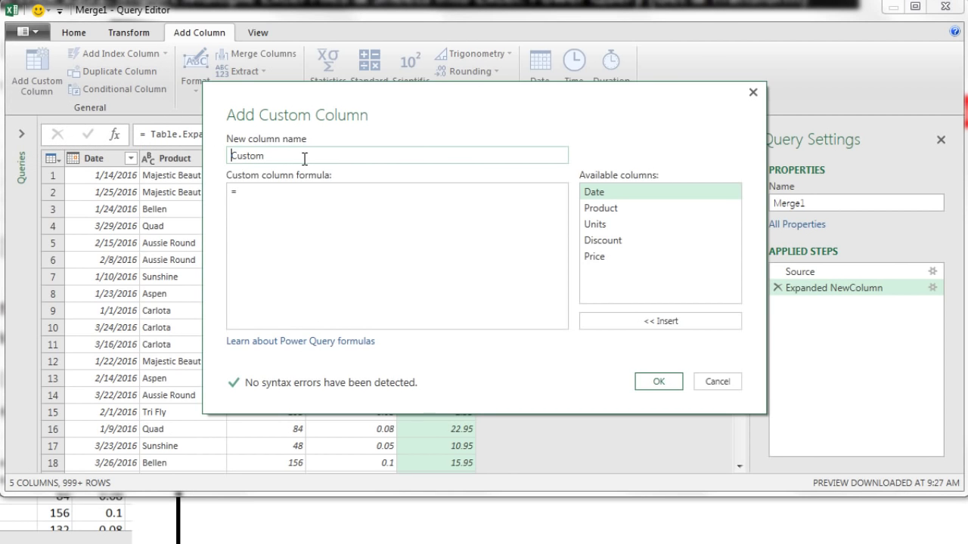
pyautogui.moveTo(302, 158); pyautogui.dragTo(212, 156)
pyautogui.press('BackSpace')
pyautogui.write('Revenue')
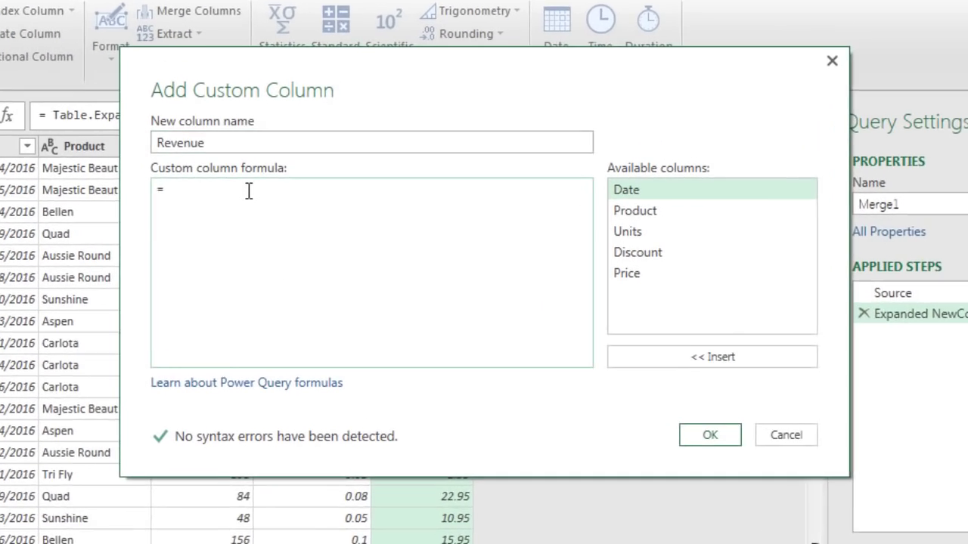
# Step: Enter the Revenue column formula =[Units]*[Price]*(1-[Discount])
pyautogui.click(303, 191)
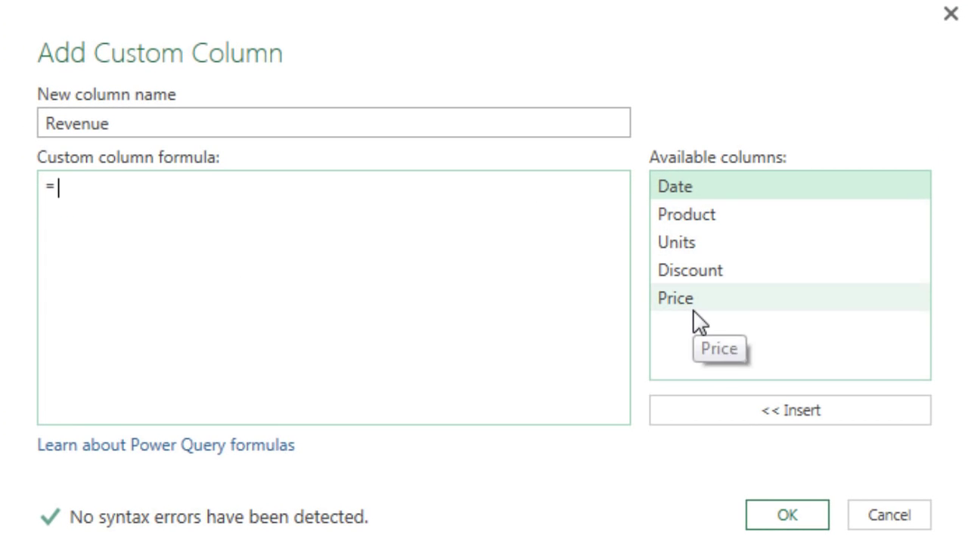
pyautogui.doubleClick(702, 244)
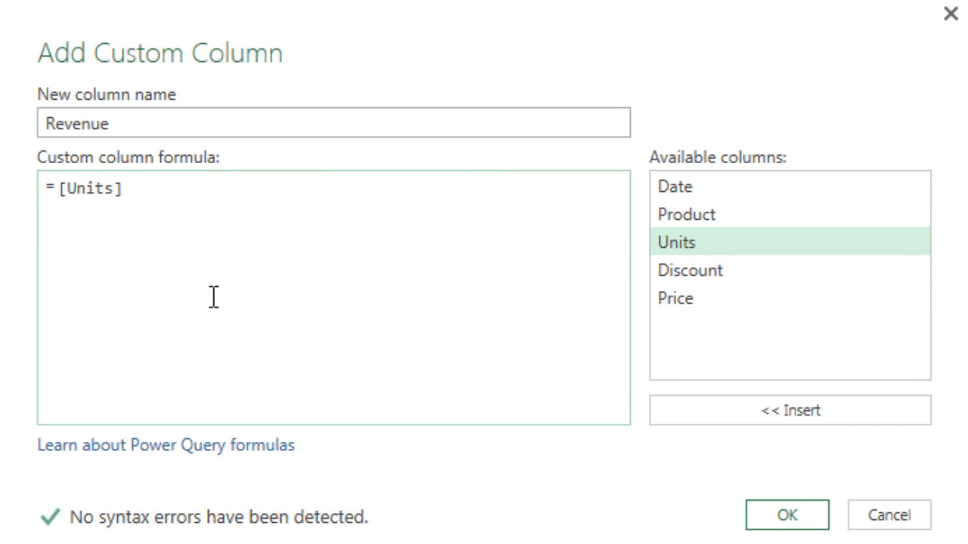
pyautogui.write('*')
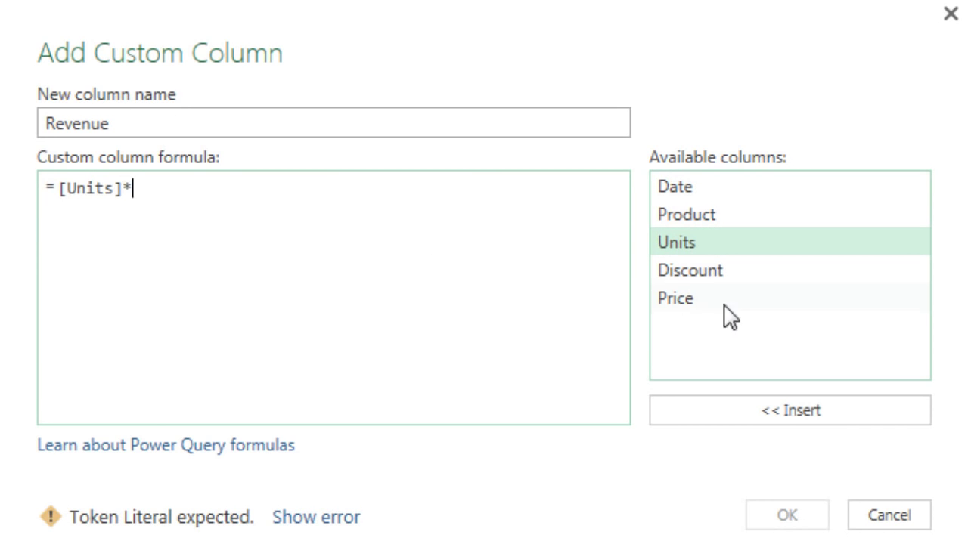
pyautogui.doubleClick(674, 305)
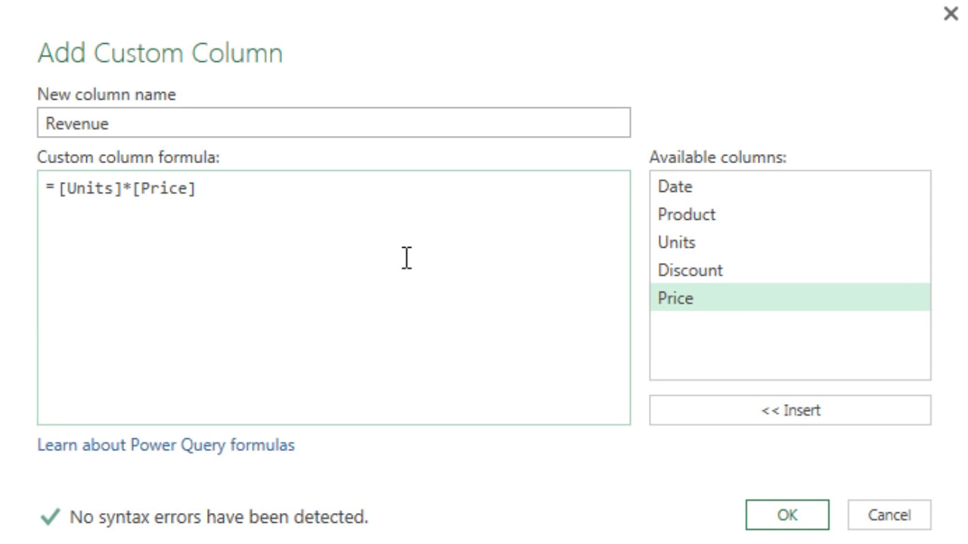
pyautogui.write('*(')
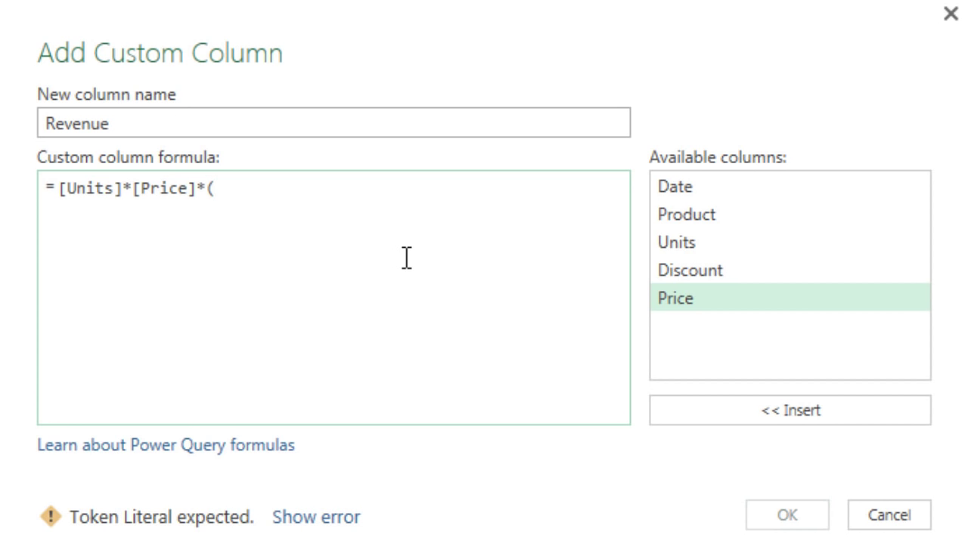
pyautogui.write('1')
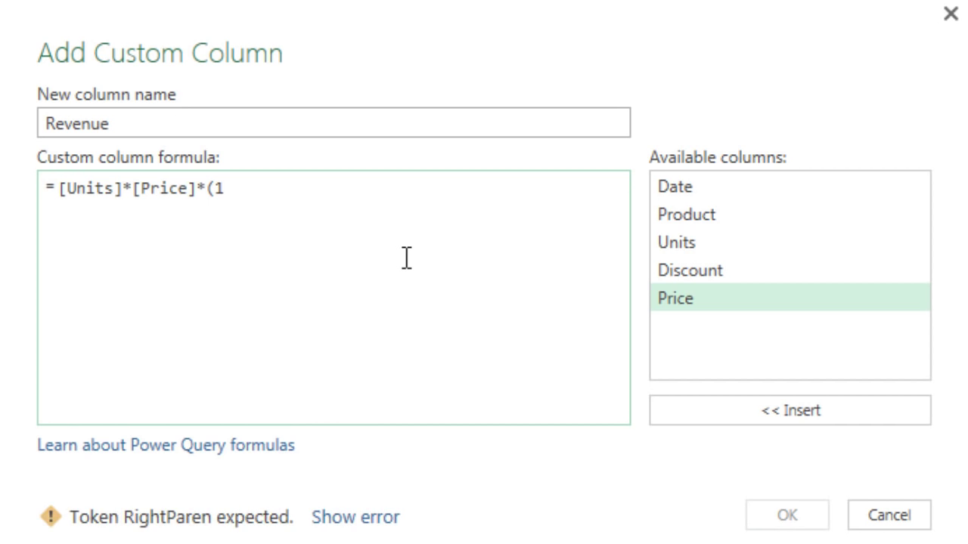
pyautogui.write('-')
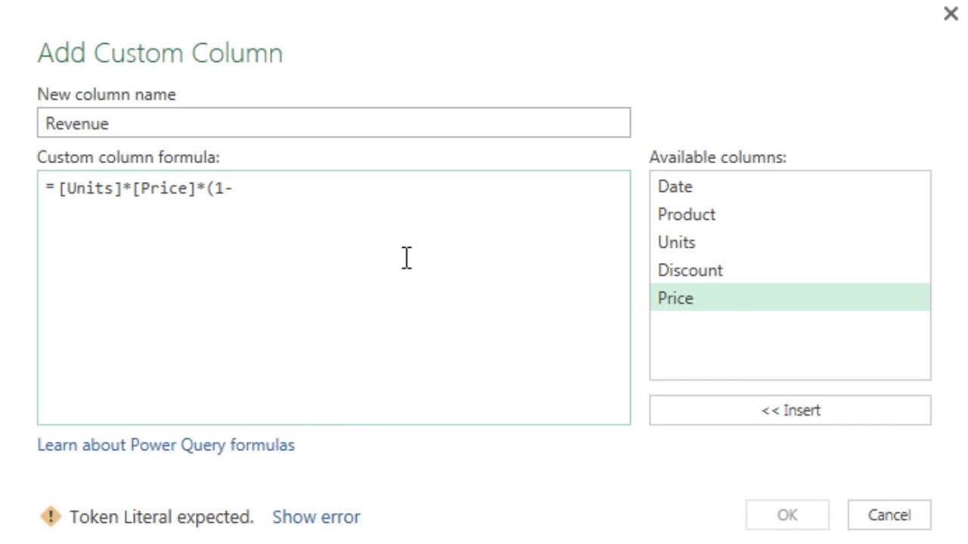
pyautogui.doubleClick(703, 271)
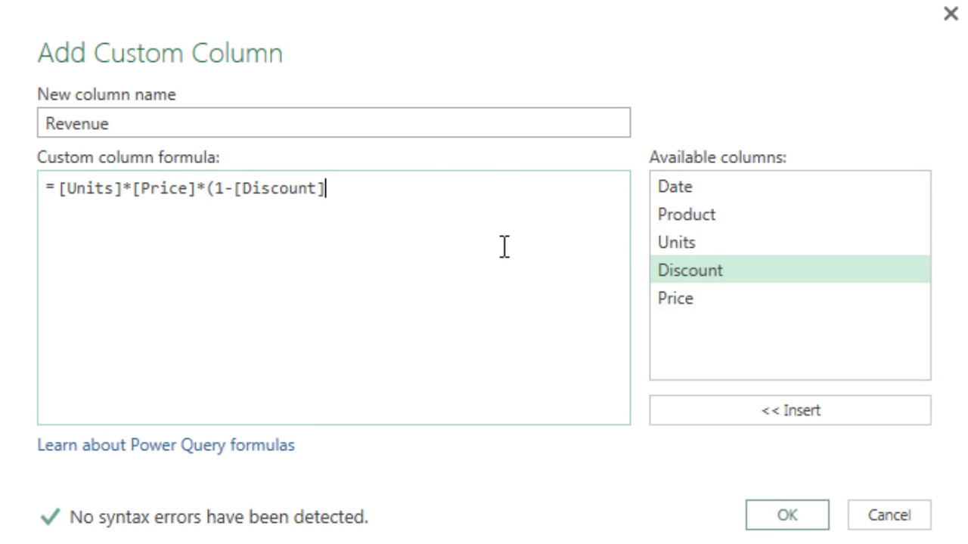
pyautogui.write(')')
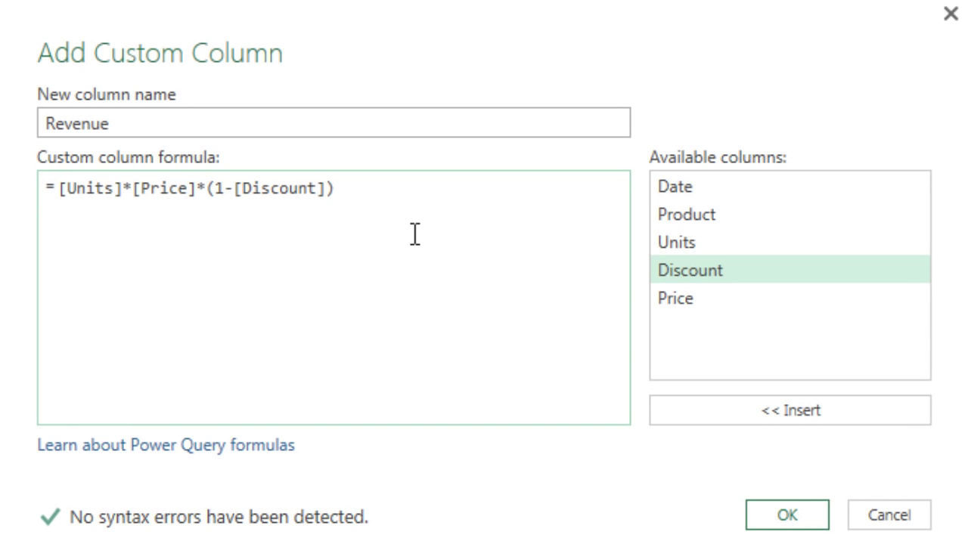
# Step: Wrap the Revenue formula as Round([Units]*[Price]*(1-[Discount]),2) and add the custom column
pyautogui.click(59, 189)
pyautogui.write('Round')
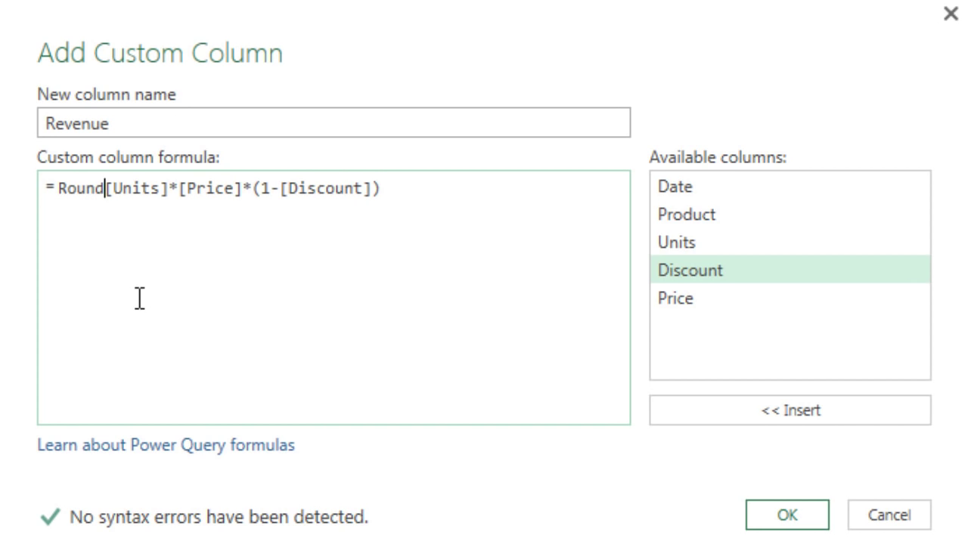
pyautogui.write('(')
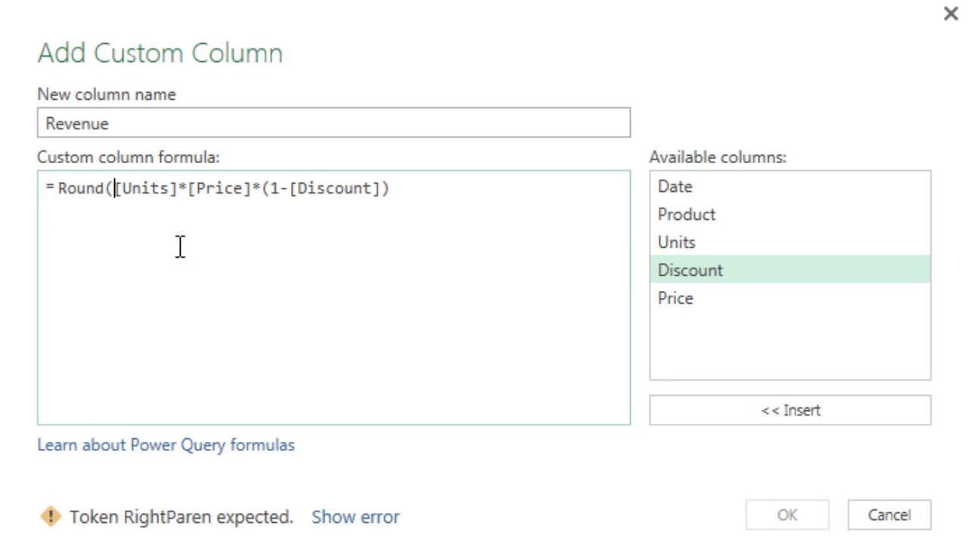
pyautogui.click(400, 190)
pyautogui.write(',2)')
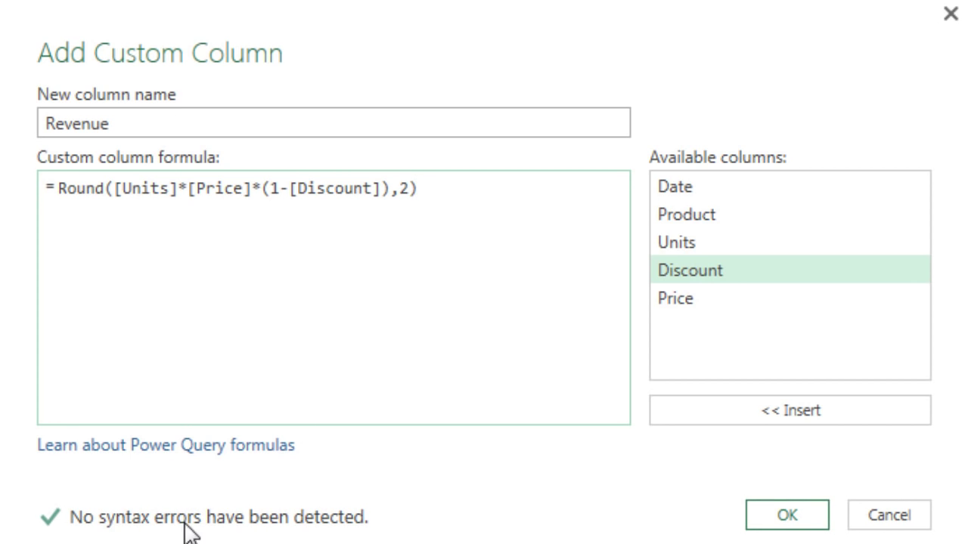
pyautogui.click(779, 516)
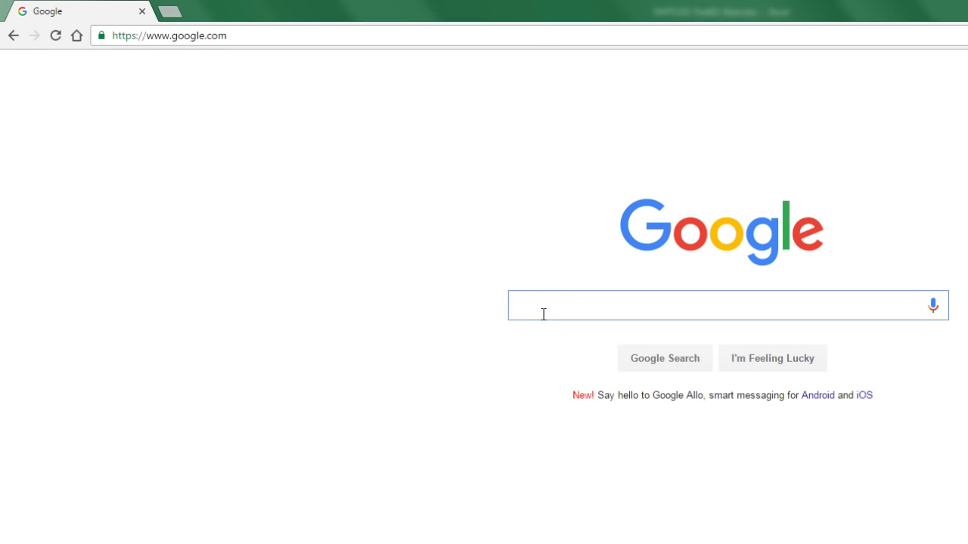
# Step: In the web browser, search Google for "Power Query Round function" and open Microsoft's MSDN page on Number.Round
pyautogui.write('Power Query Round function')
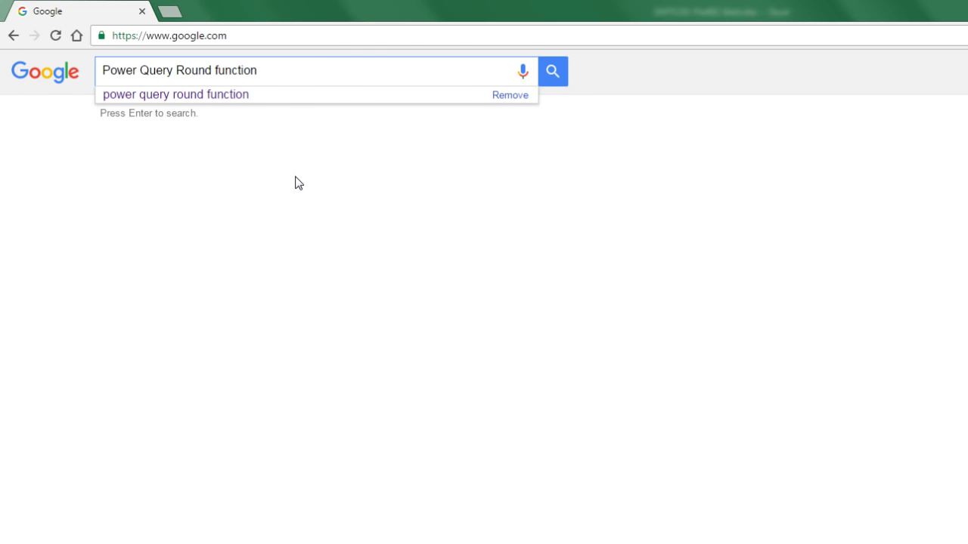
pyautogui.press('Return')
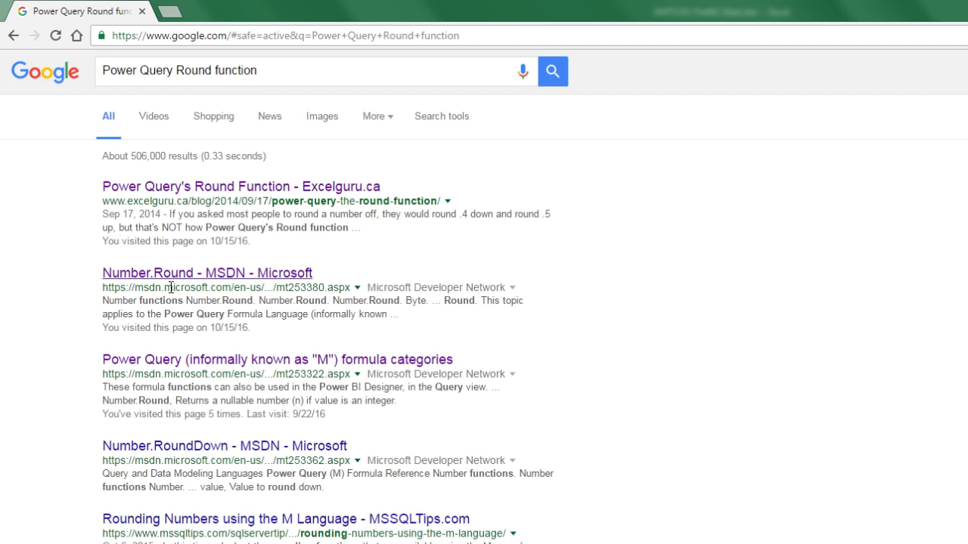
pyautogui.click(118, 279)
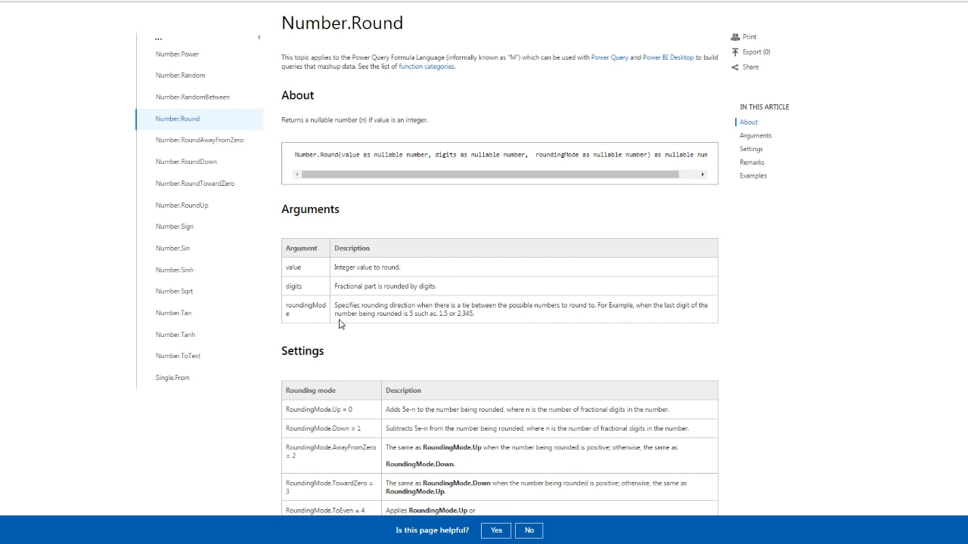
# Step: Check the Number.Round reference page, then in the Query Editor correct the Revenue formula to =Number.Round([Units]*[Price]*(1-[Discount]),2)
pyautogui.scroll(-1, 238, 411)
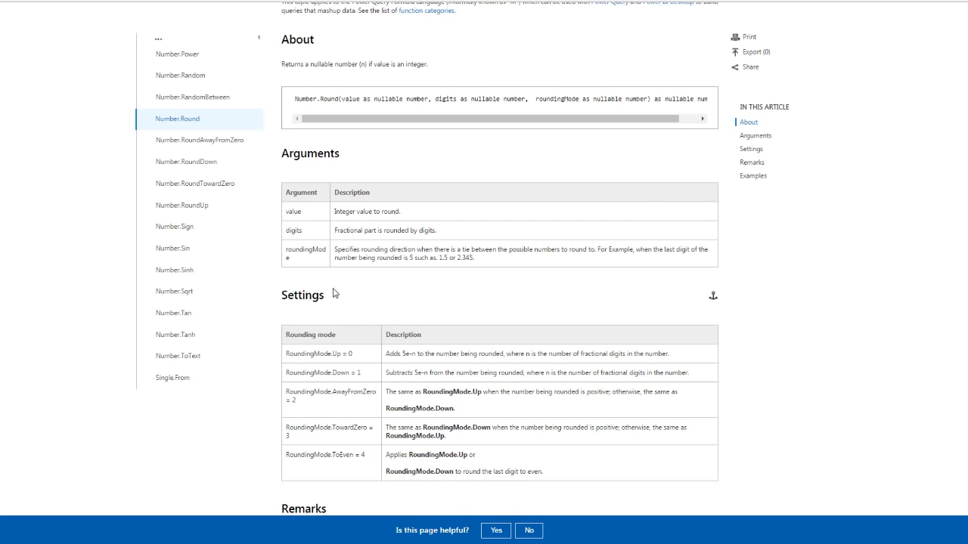
pyautogui.scroll(2, 333, 293)
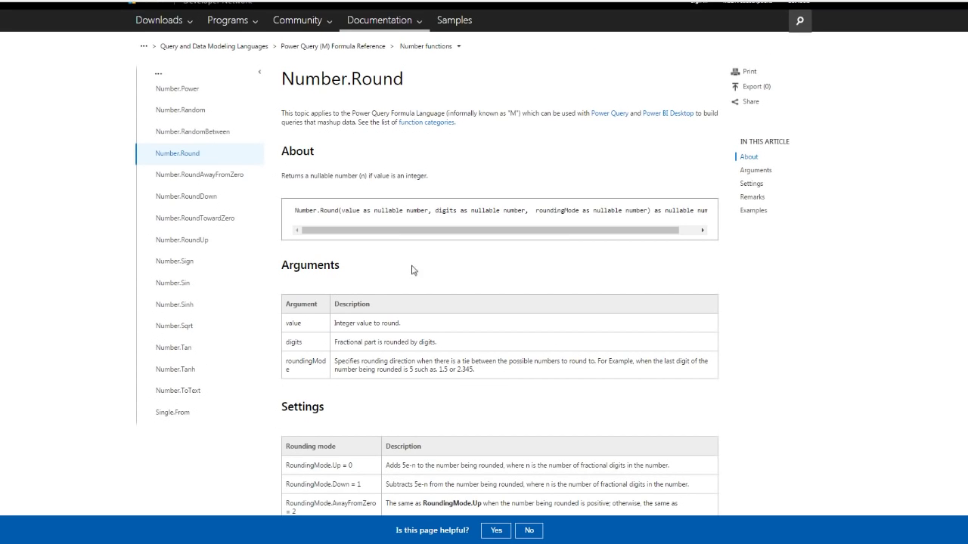
pyautogui.scroll(-1, 523, 410)
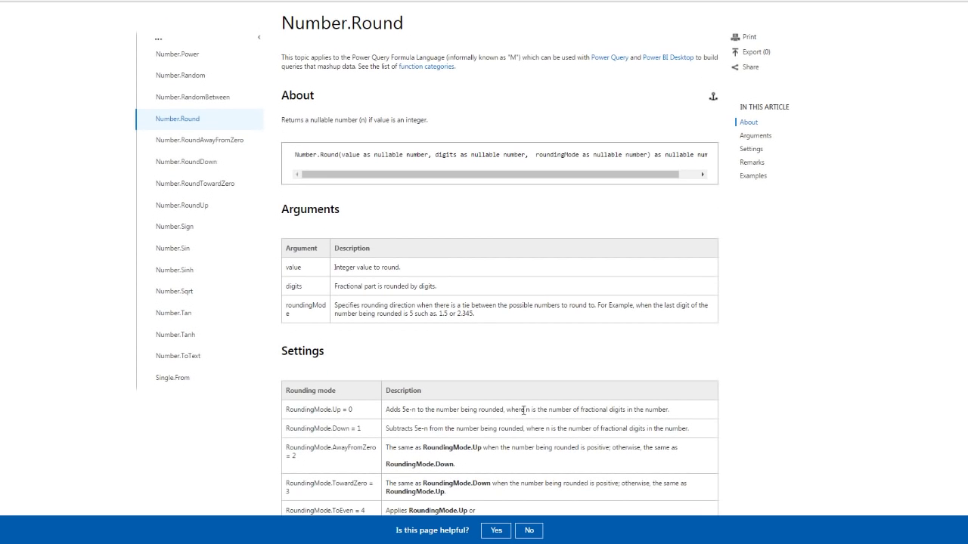
pyautogui.scroll(-1, 447, 325)
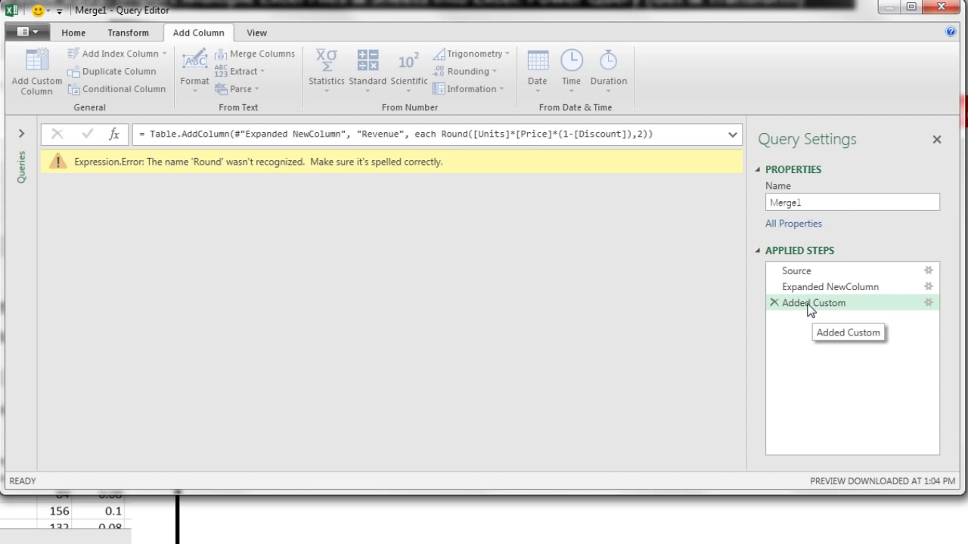
pyautogui.doubleClick(808, 302)
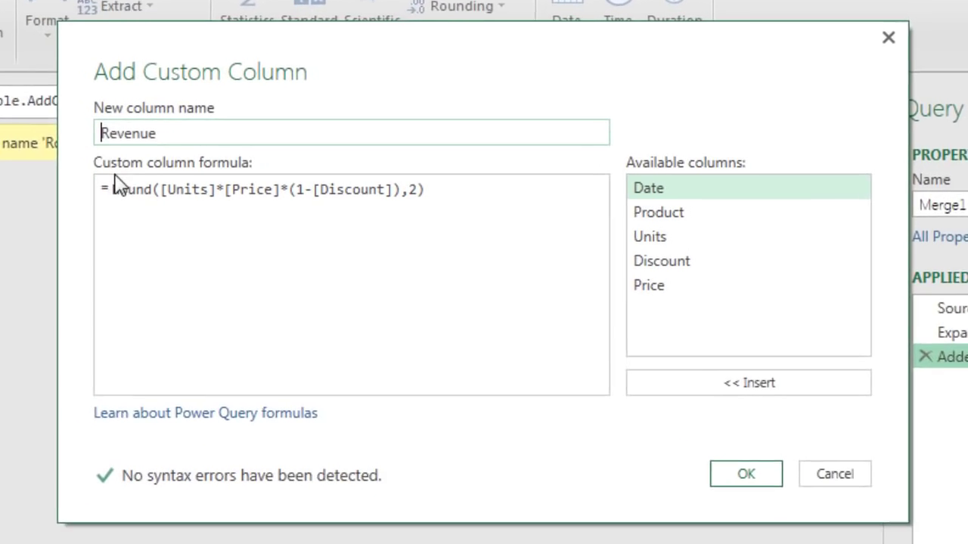
pyautogui.click(113, 189)
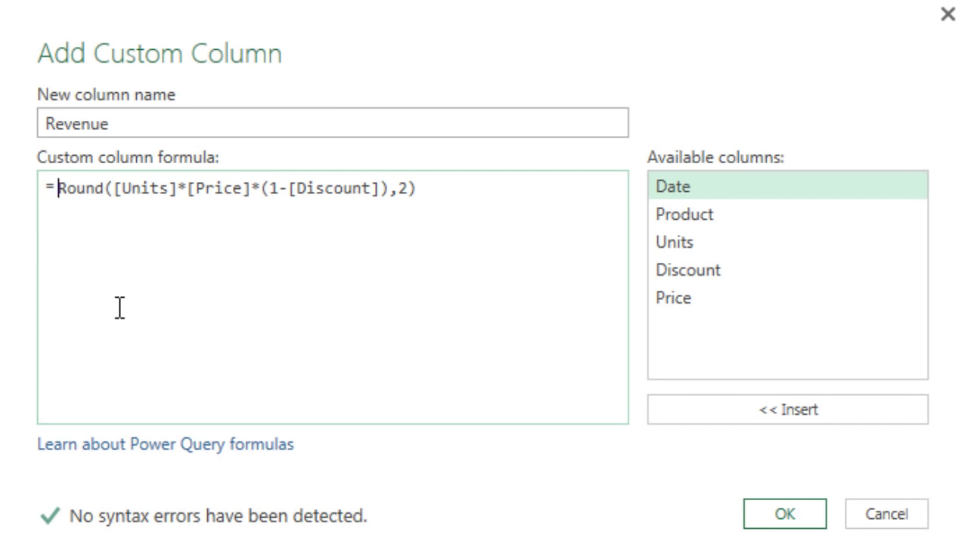
pyautogui.write('Number.')
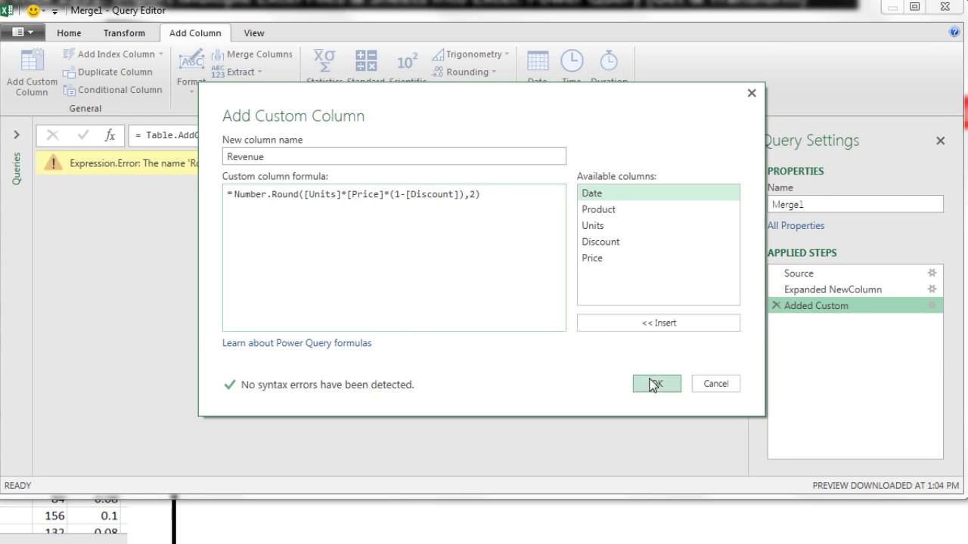
pyautogui.click(655, 384)
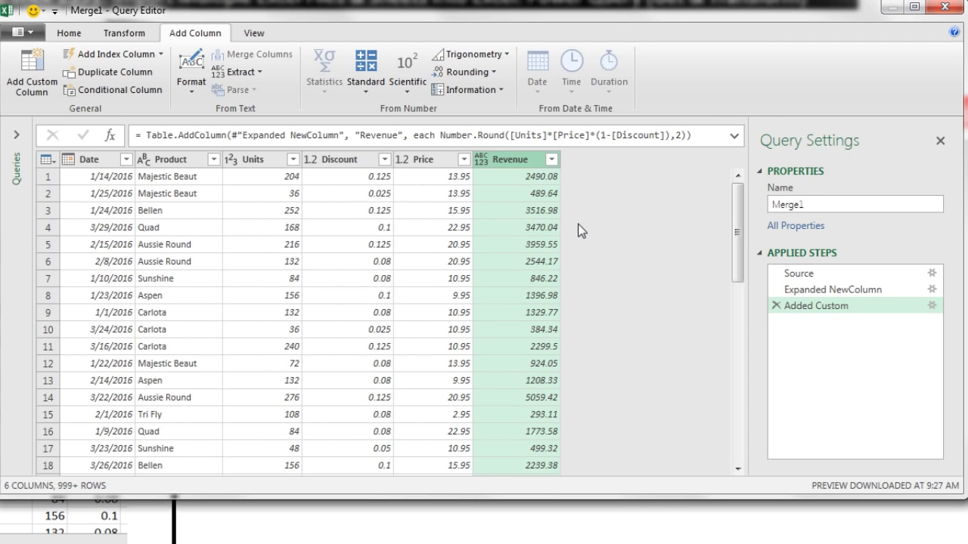
# Step: Remove the Units, Discount and Price columns from the merged query
pyautogui.click(251, 161)
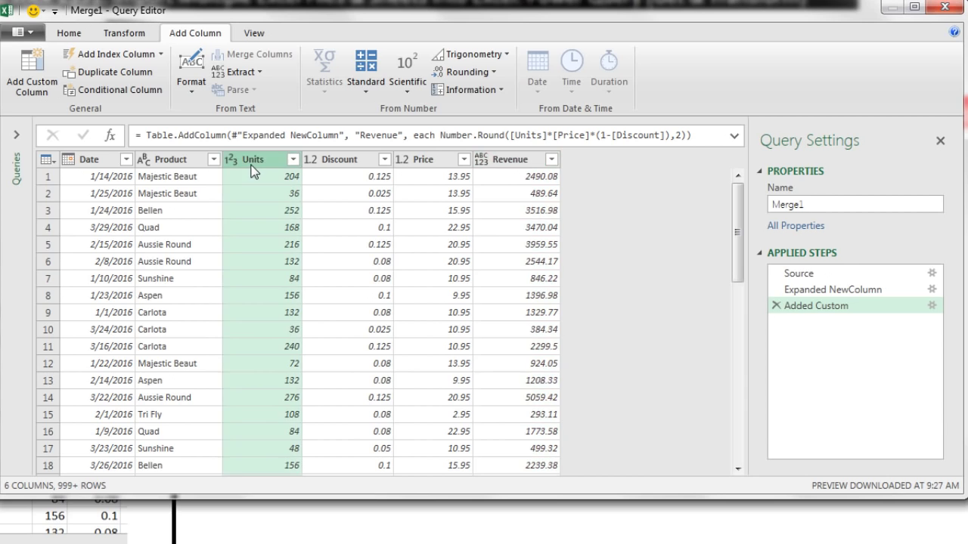
pyautogui.press('shift')
pyautogui.keyDown('shift'); pyautogui.click(426, 162); pyautogui.keyUp('shift')
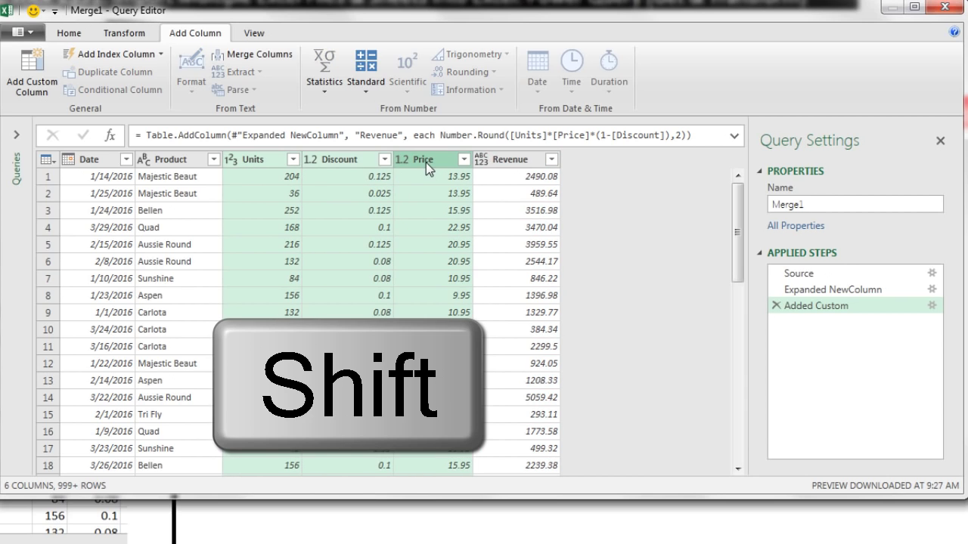
pyautogui.rightClick(425, 163)
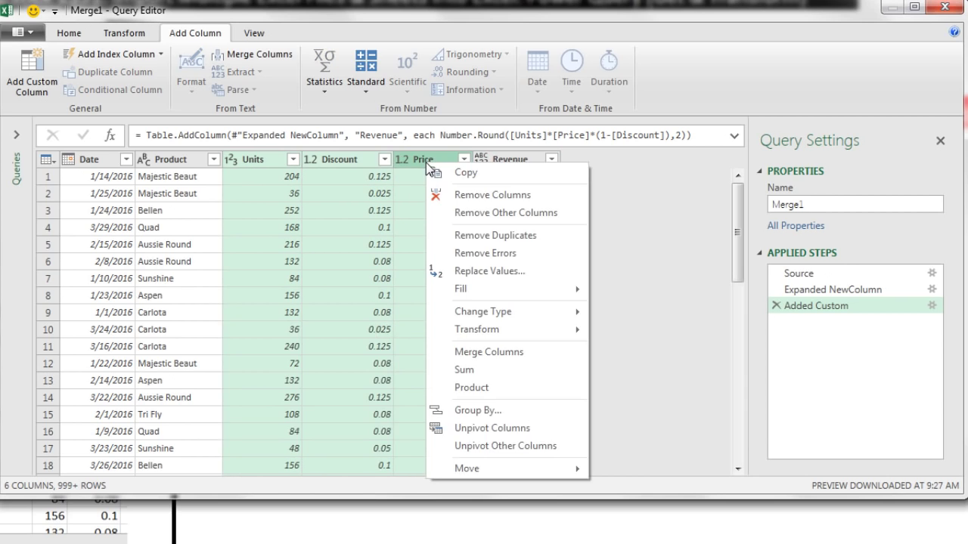
pyautogui.click(450, 197)
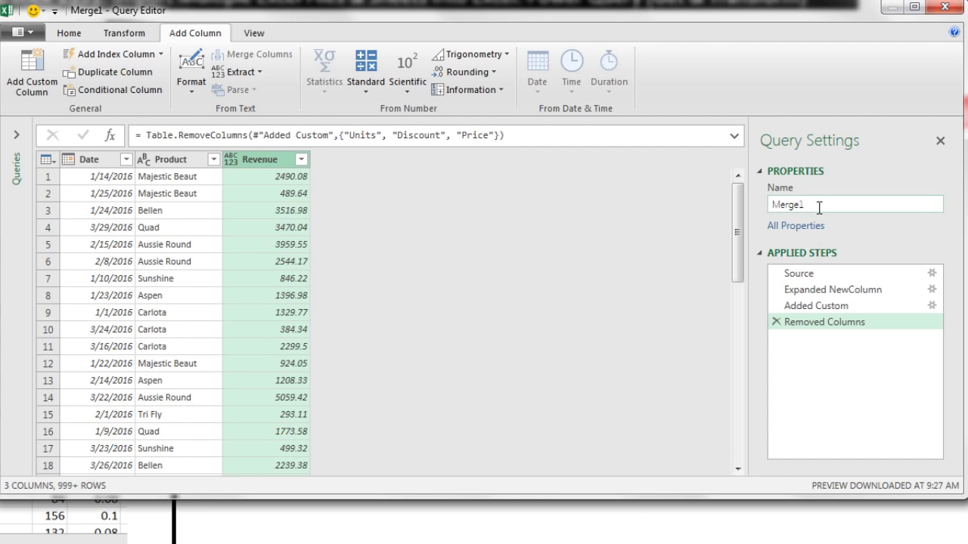
# Step: Rename the merged query from its default name to RevenueTable
pyautogui.moveTo(817, 204); pyautogui.dragTo(769, 204)
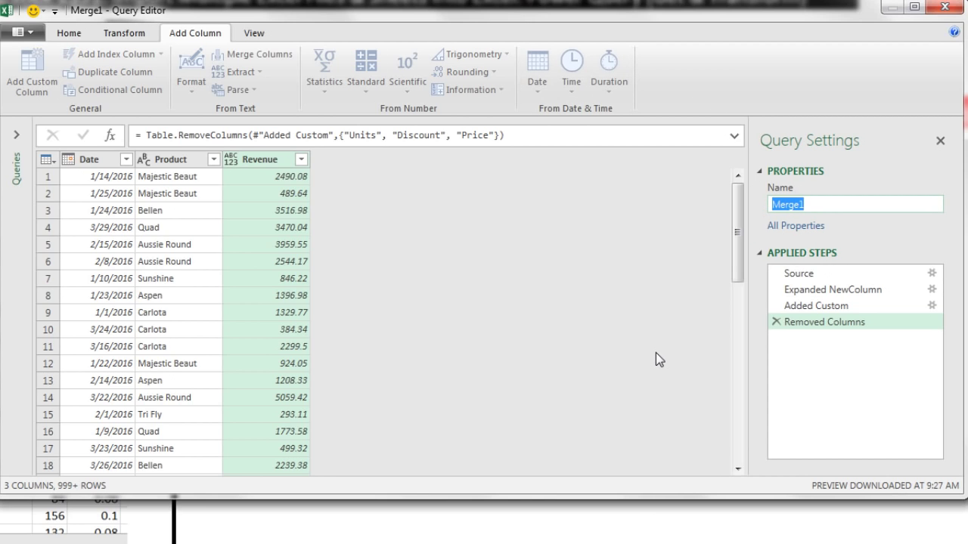
pyautogui.write('Revenue')
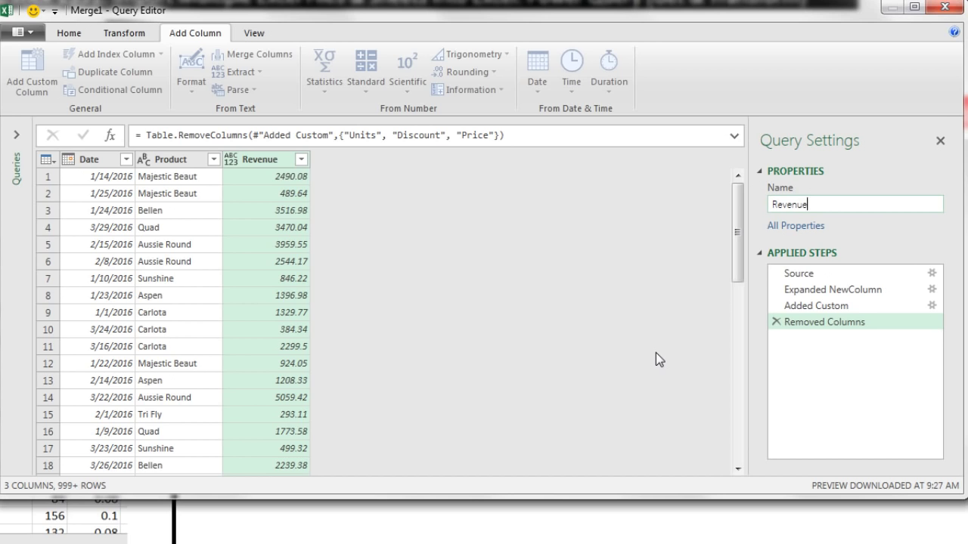
pyautogui.write('Table')
pyautogui.press('Return')
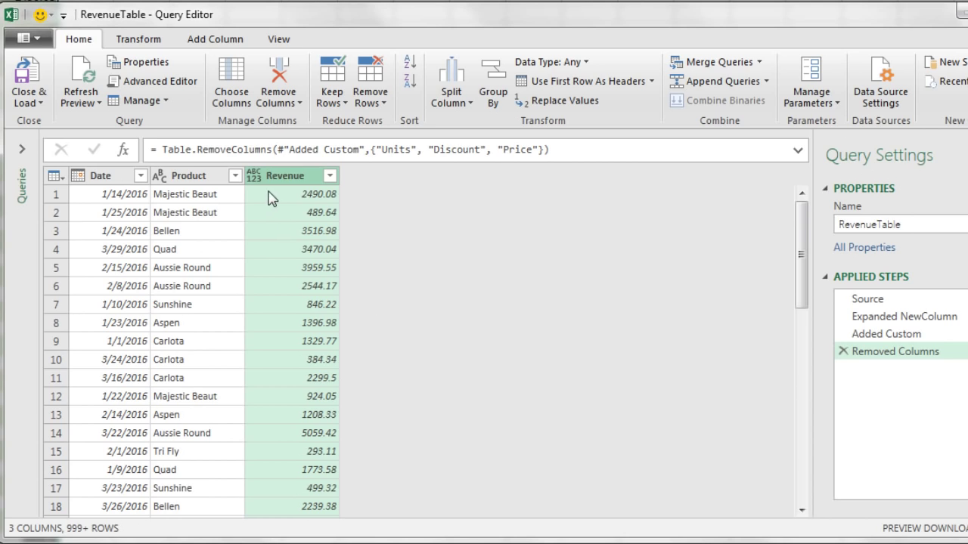
# Step: Set the Revenue column's data type to Decimal Number and load the query into the workbook
pyautogui.click(590, 63)
pyautogui.click(586, 88)
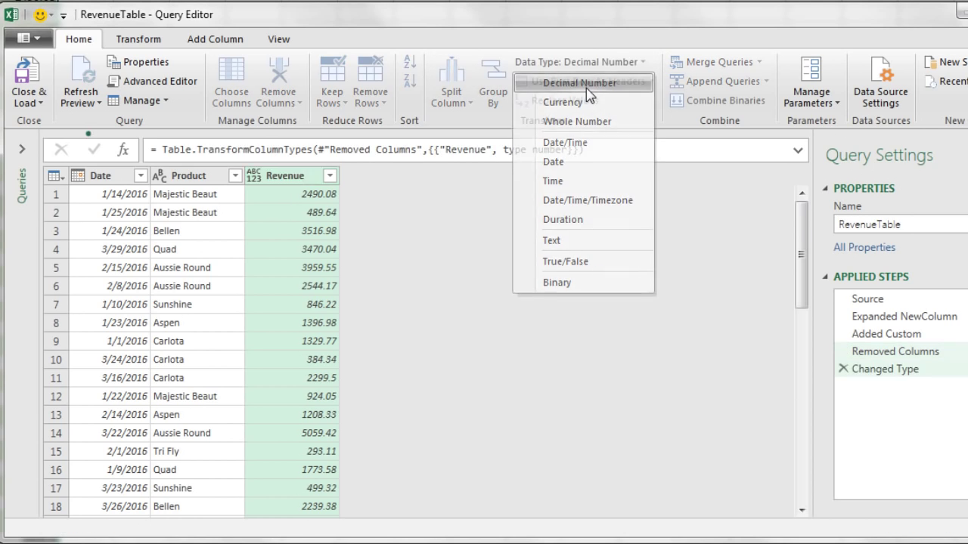
pyautogui.click(28, 92)
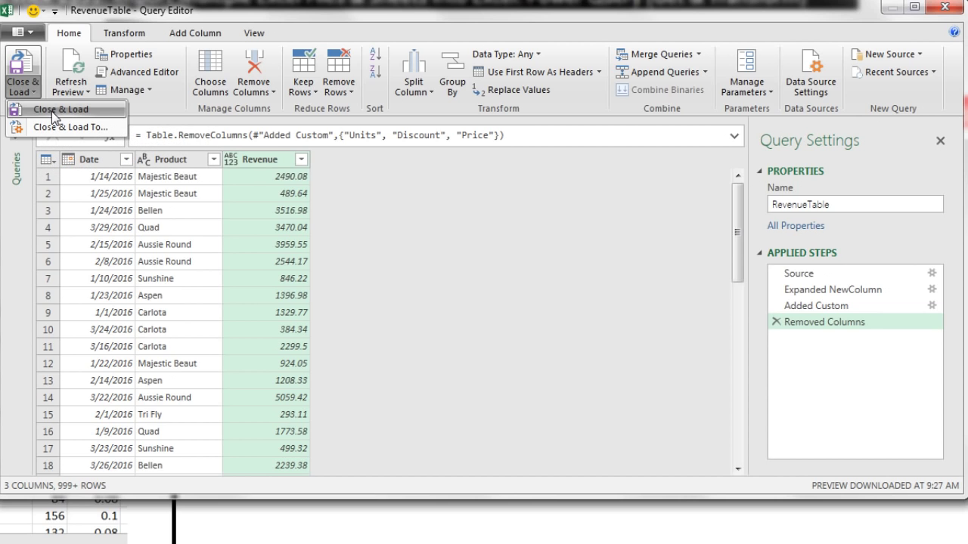
pyautogui.click(51, 111)
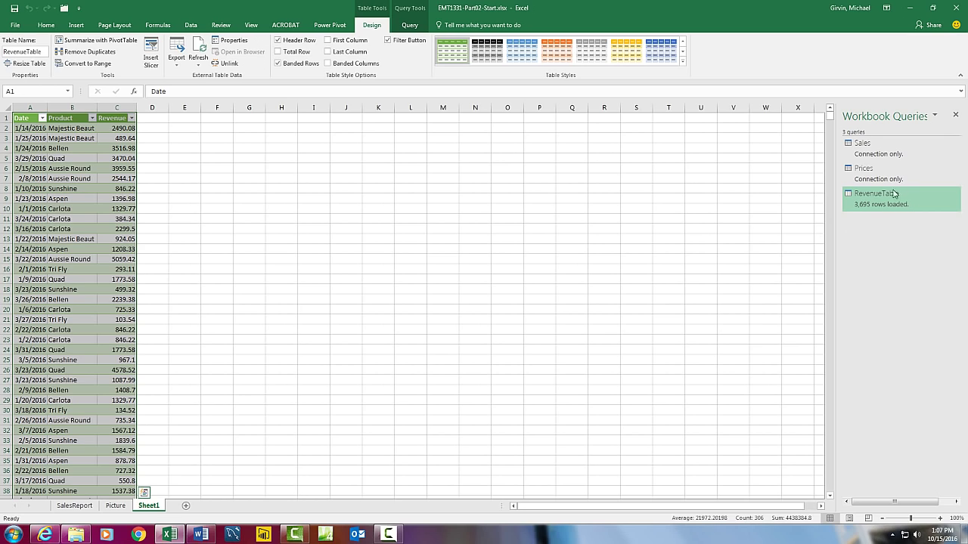
# Step: Rename the new worksheet holding the loaded query table as RevenueTable
pyautogui.doubleClick(148, 511)
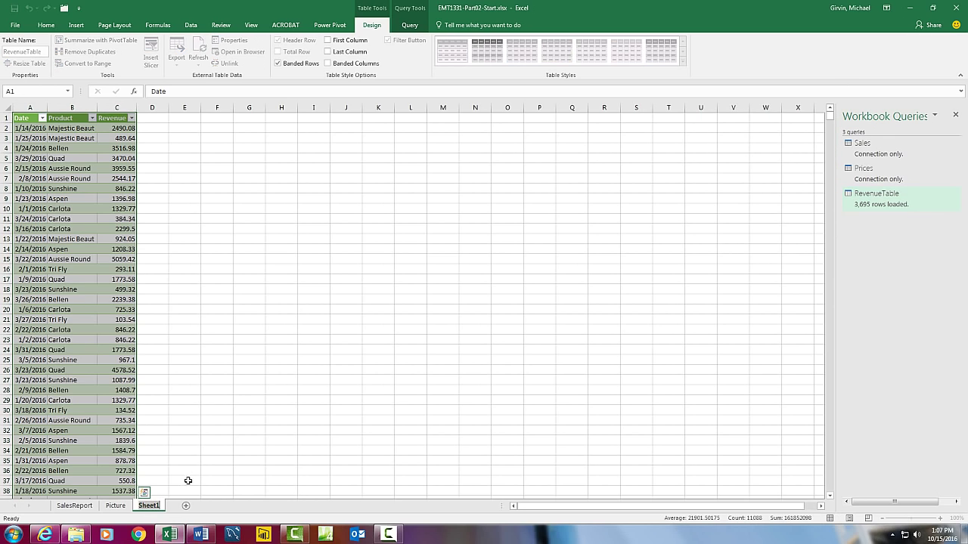
pyautogui.write('RevenueTable')
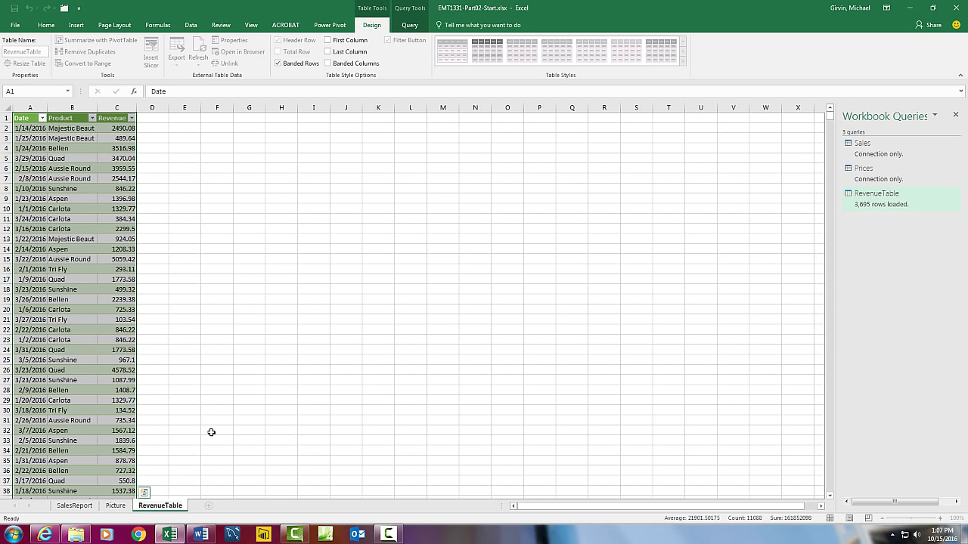
pyautogui.press('Return')
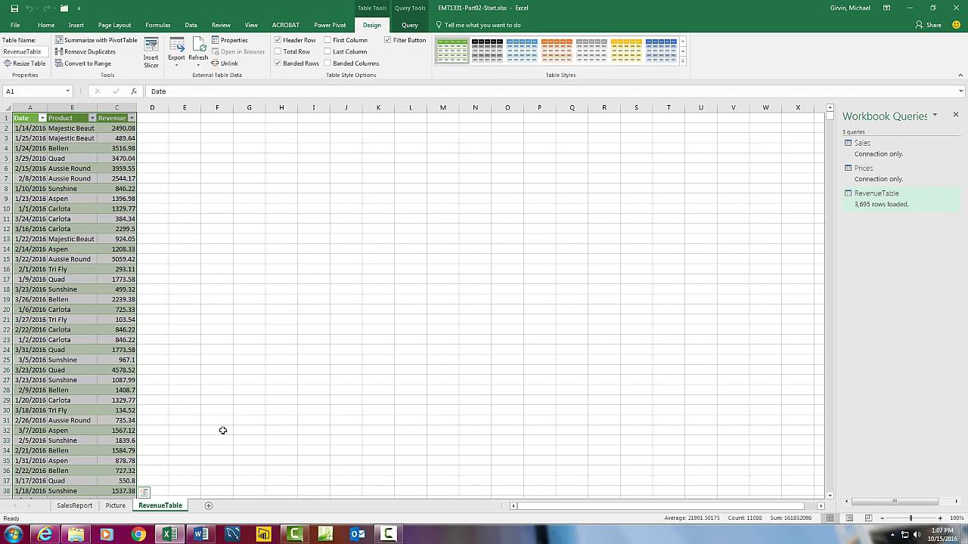
# Step: Create a PivotTable from the RevenueTable data on the existing SalesReport sheet at cell A1
pyautogui.click(89, 128)
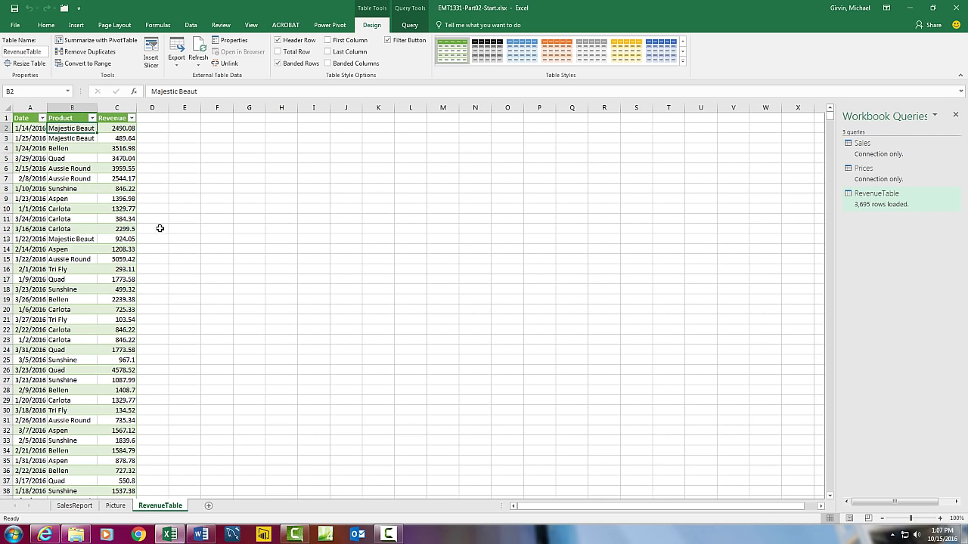
pyautogui.press('alt')
pyautogui.press('n')
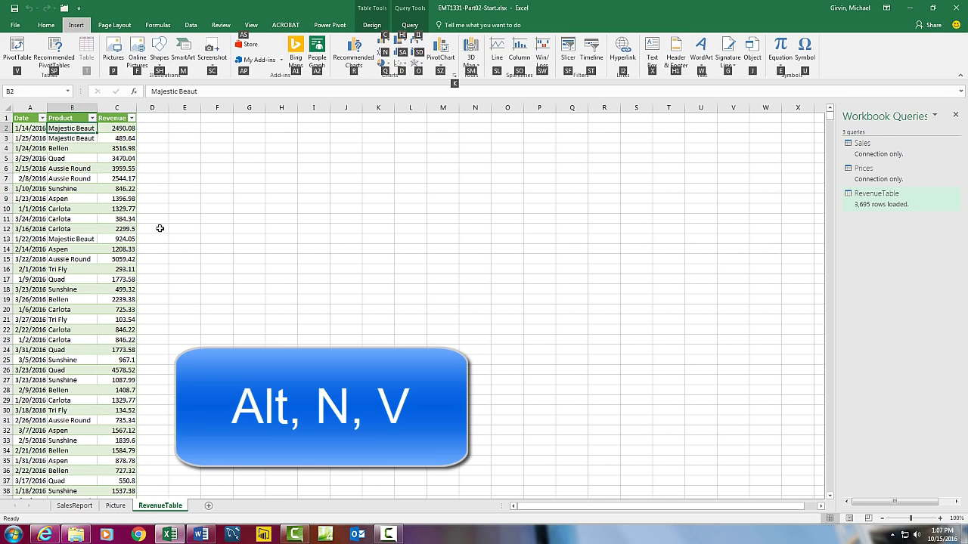
pyautogui.press('v')
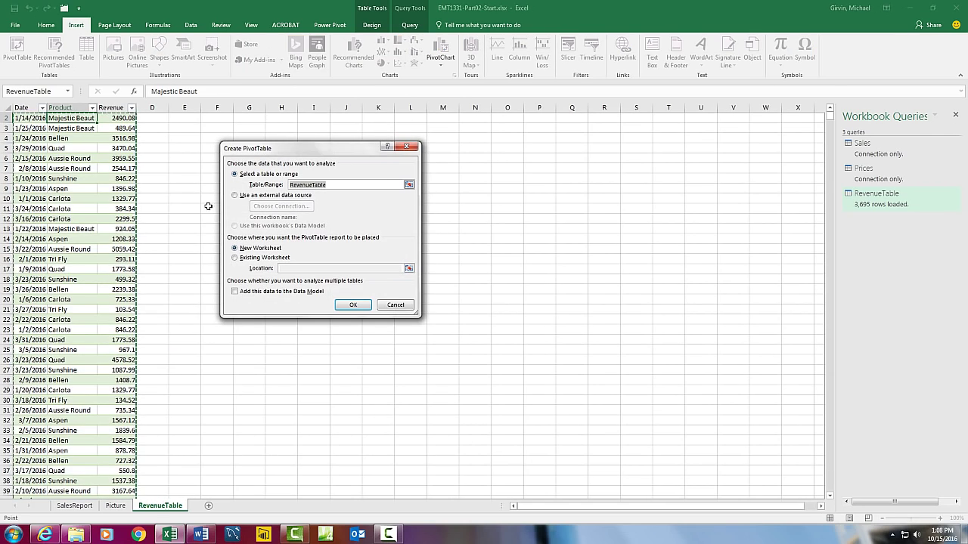
pyautogui.click(235, 258)
pyautogui.click(299, 268)
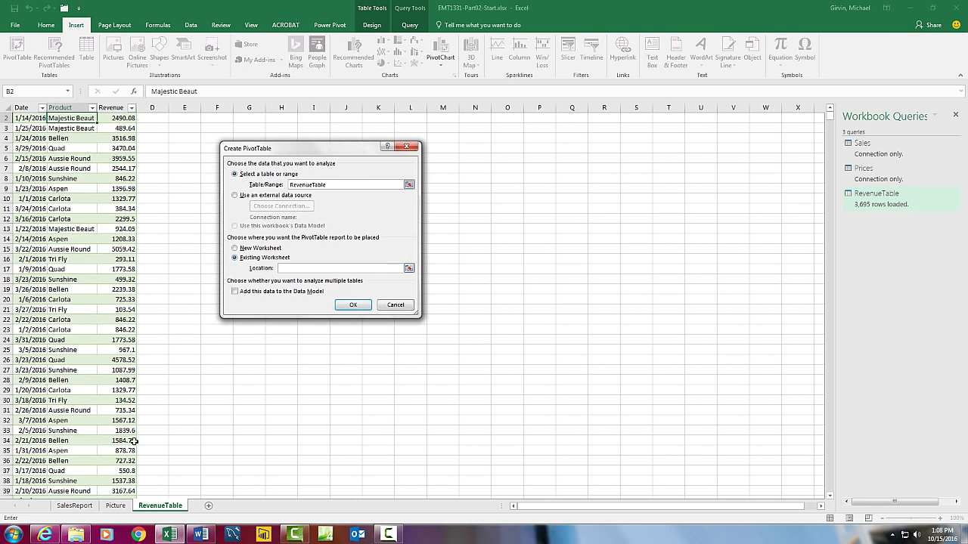
pyautogui.click(83, 505)
pyautogui.click(36, 117)
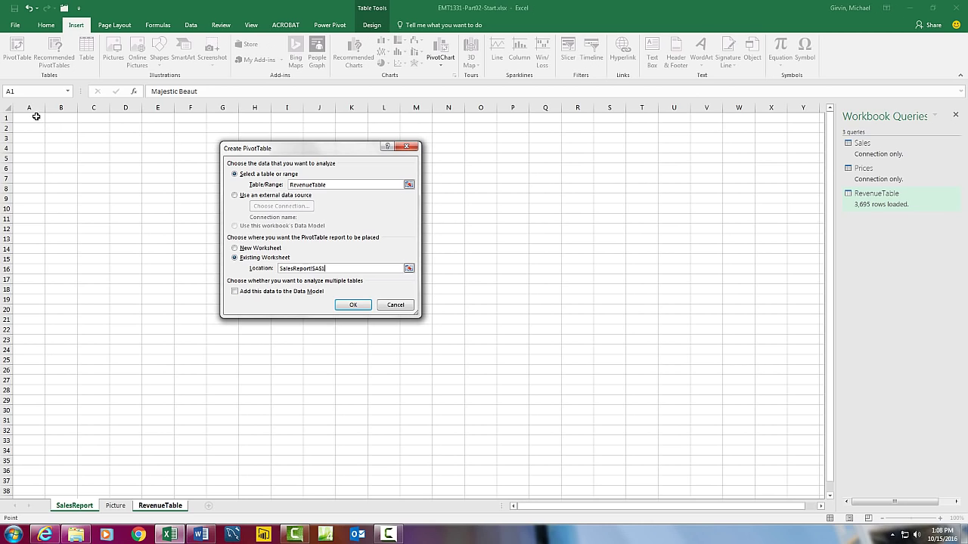
pyautogui.click(367, 305)
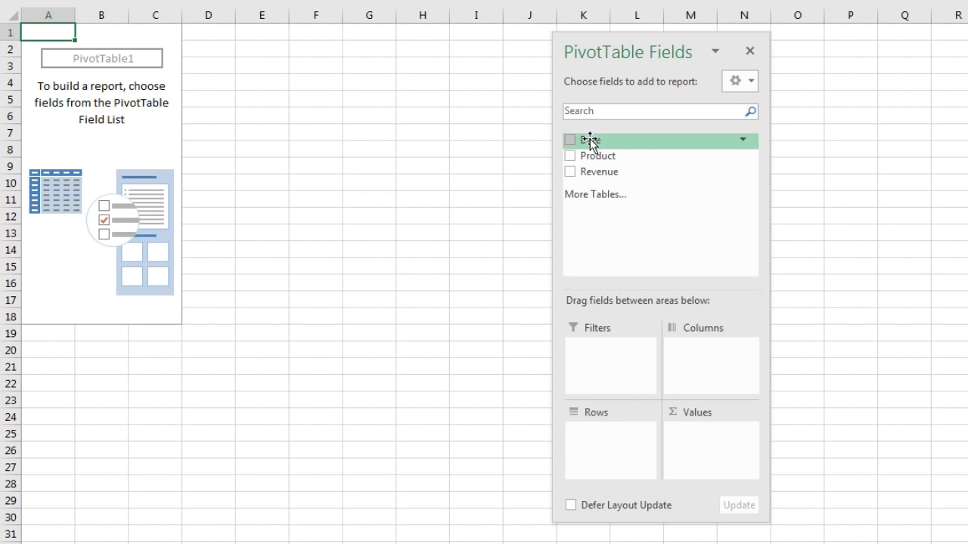
# Step: Lay out the PivotTable with Months from the grouped Date field and Product as rows, without Date, and Revenue as values
pyautogui.moveTo(590, 142); pyautogui.dragTo(620, 446)
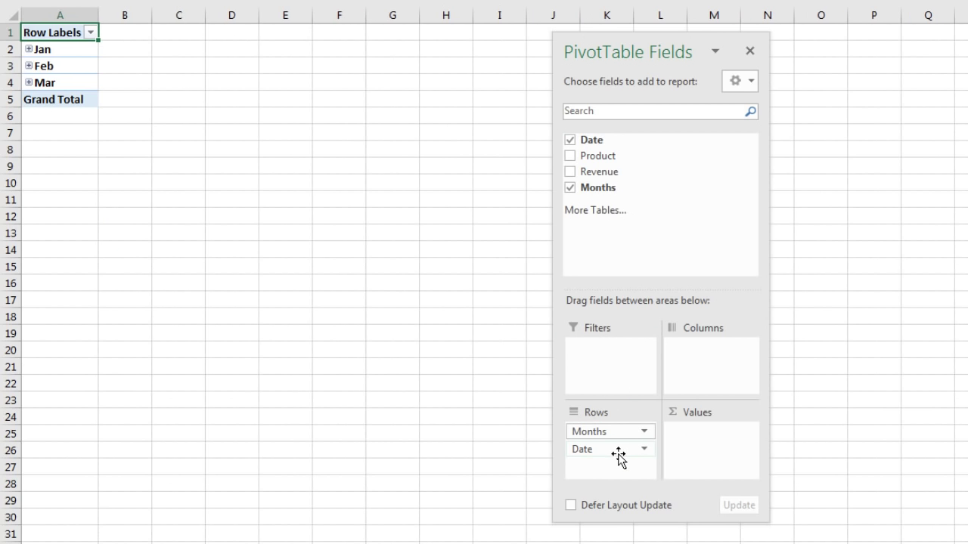
pyautogui.moveTo(594, 453); pyautogui.dragTo(475, 428)
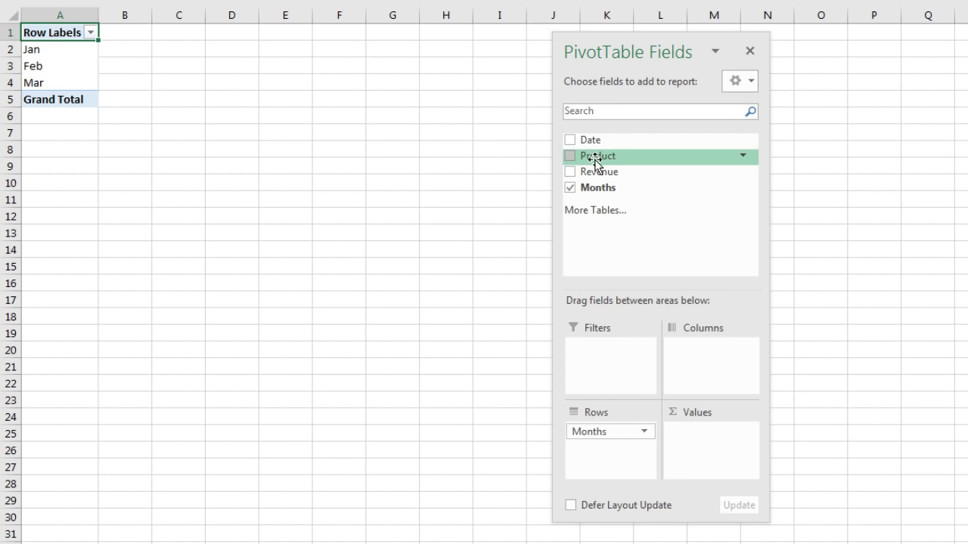
pyautogui.moveTo(595, 160); pyautogui.dragTo(619, 442)
pyautogui.moveTo(601, 172); pyautogui.dragTo(667, 361)
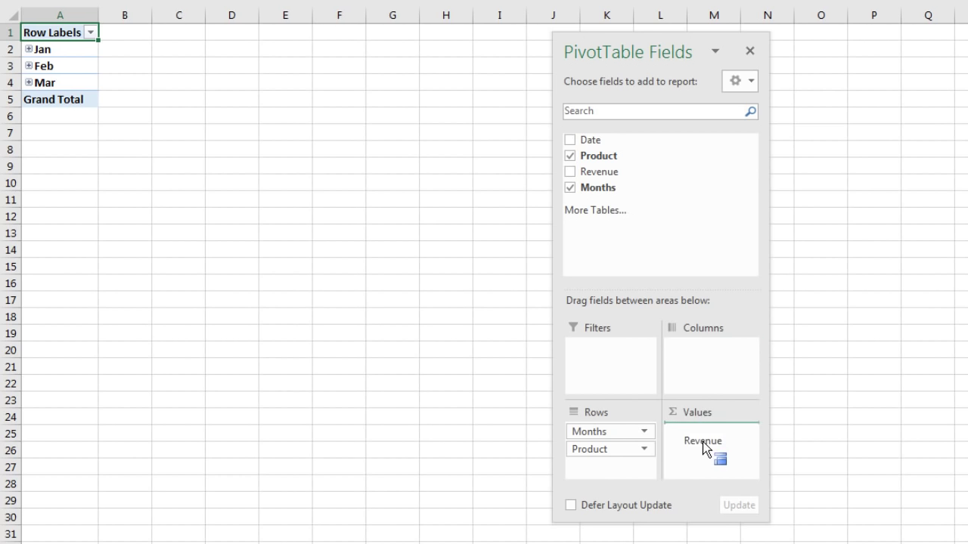
pyautogui.moveTo(702, 448); pyautogui.dragTo(702, 446)
# Step: Expand the entire Months field in the PivotTable to show the products under every month
pyautogui.rightClick(35, 53)
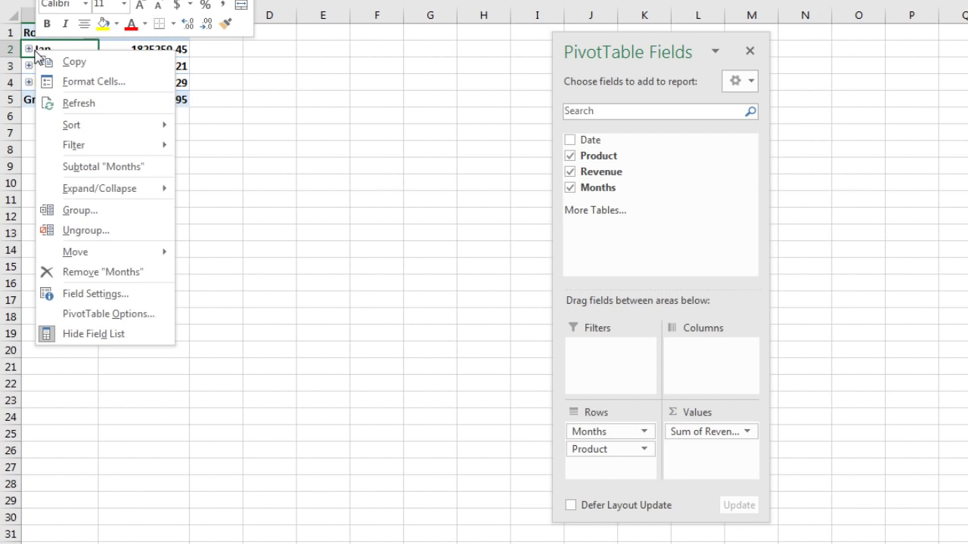
pyautogui.moveTo(93, 189)
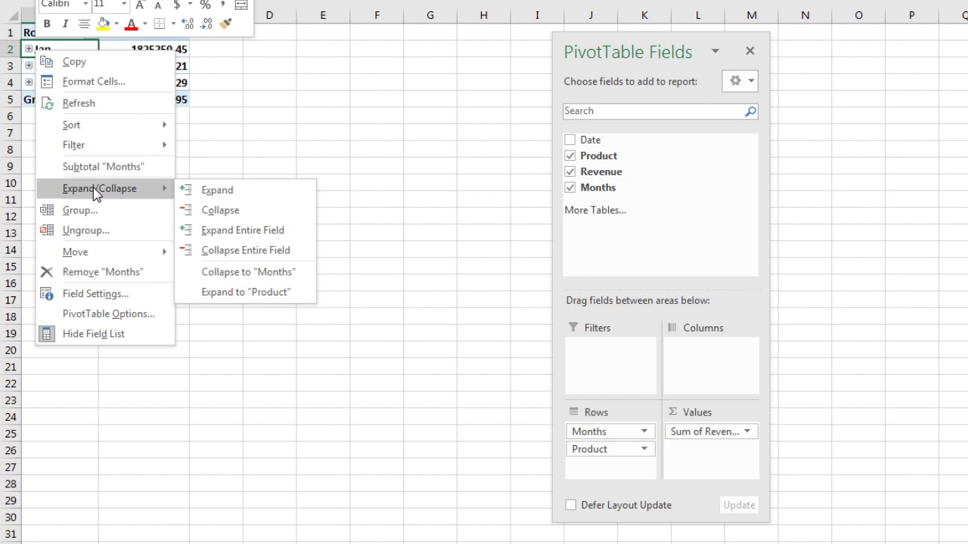
pyautogui.click(258, 228)
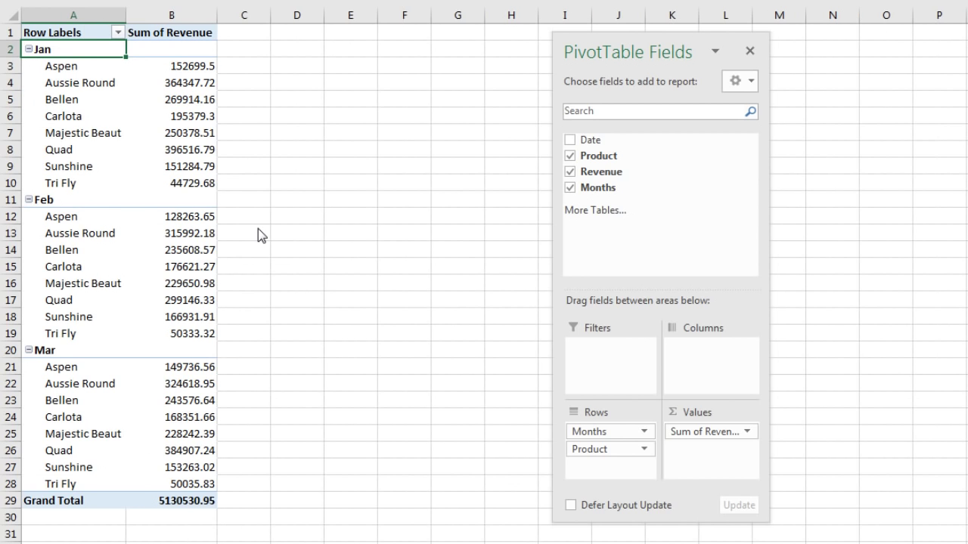
# Step: Format the PivotTable's Sum of Revenue values as Currency with the $ symbol and 0 decimal places
pyautogui.rightClick(170, 66)
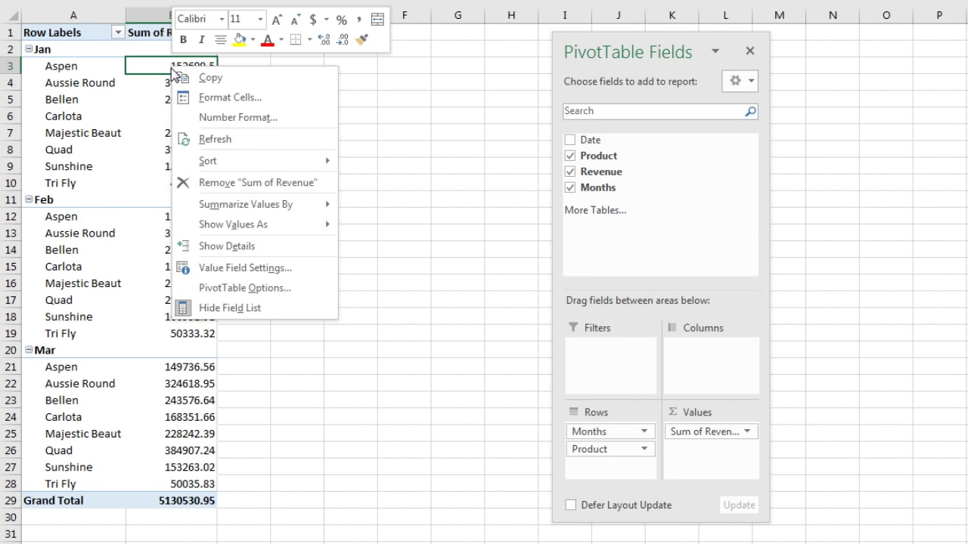
pyautogui.click(219, 120)
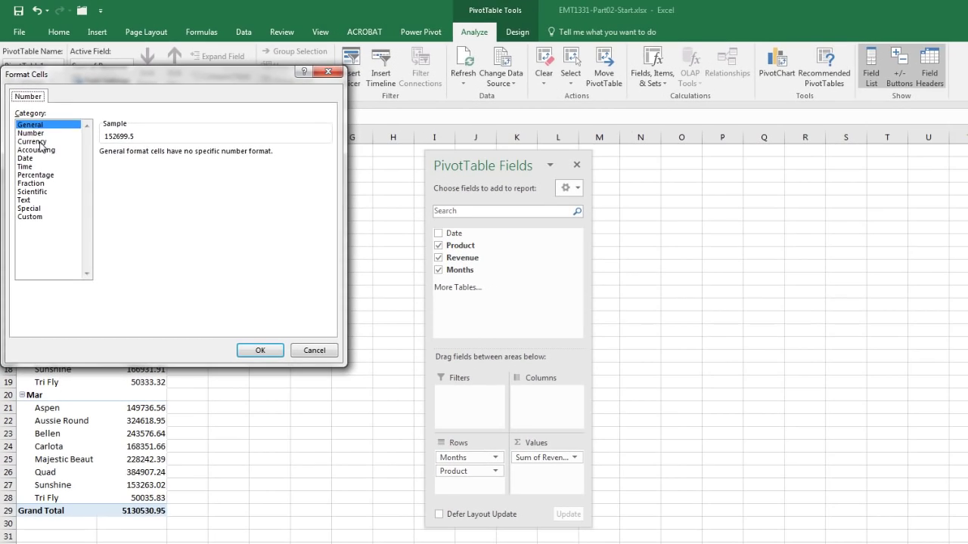
pyautogui.click(32, 142)
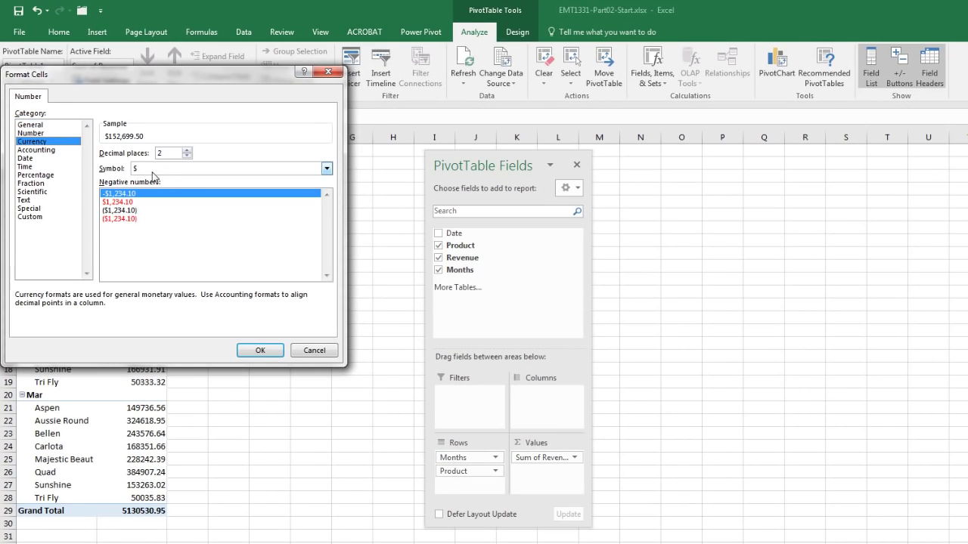
pyautogui.click(187, 157)
pyautogui.click(187, 157)
pyautogui.click(259, 348)
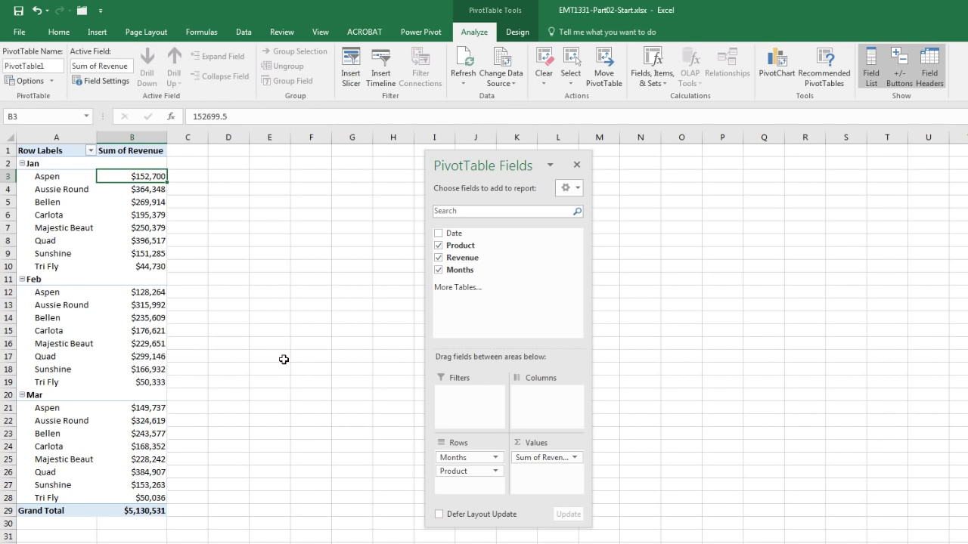
# Step: Show the PivotTable in Tabular Form and deselect it
pyautogui.click(517, 32)
pyautogui.click(95, 78)
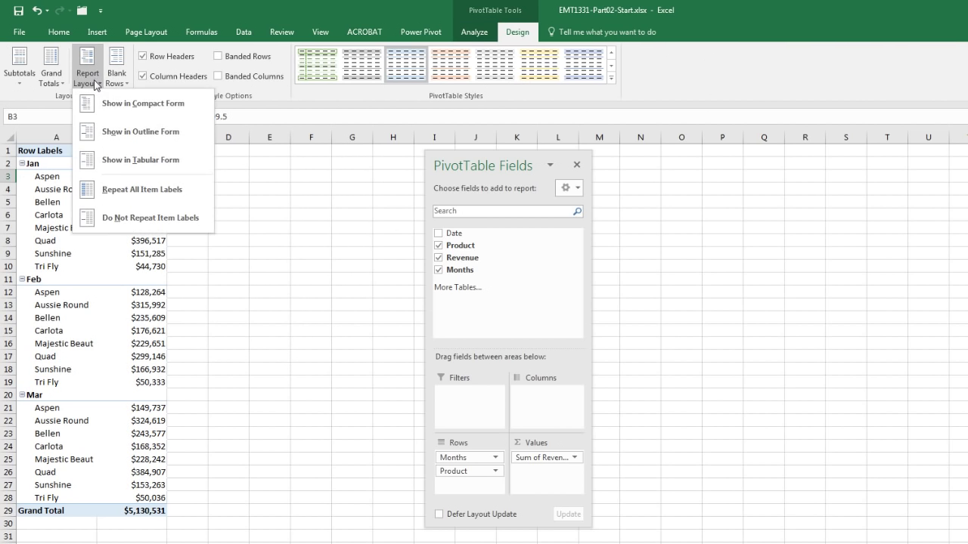
pyautogui.click(133, 158)
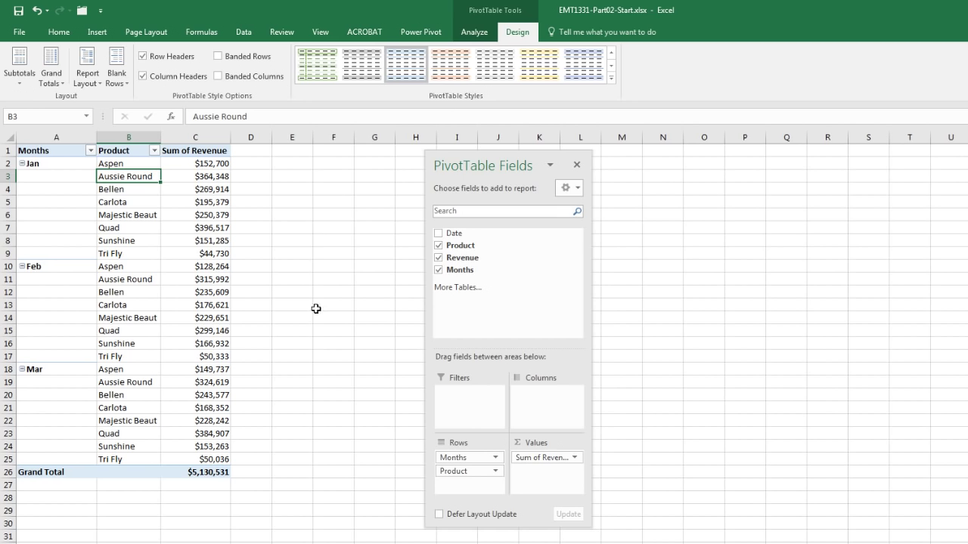
pyautogui.click(281, 239)
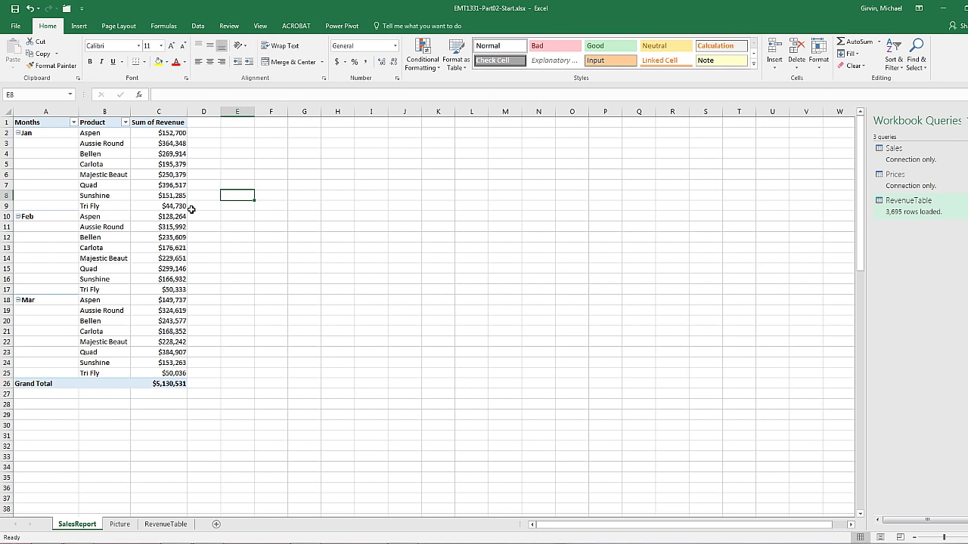
# Step: Review the query output on the RevenueTable sheet from its first cell, and switch to the Picture sheet
pyautogui.click(165, 524)
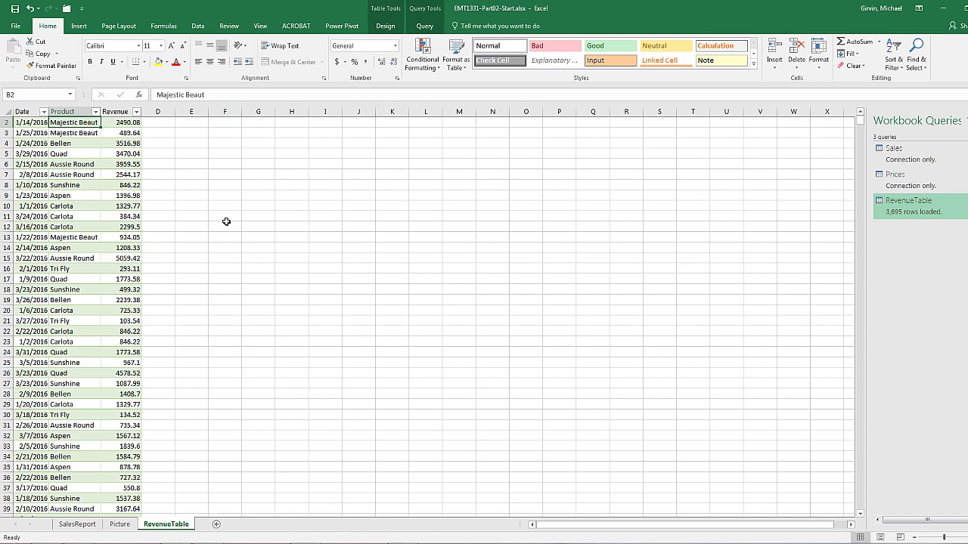
pyautogui.hotkey('ctrl', 'Home')
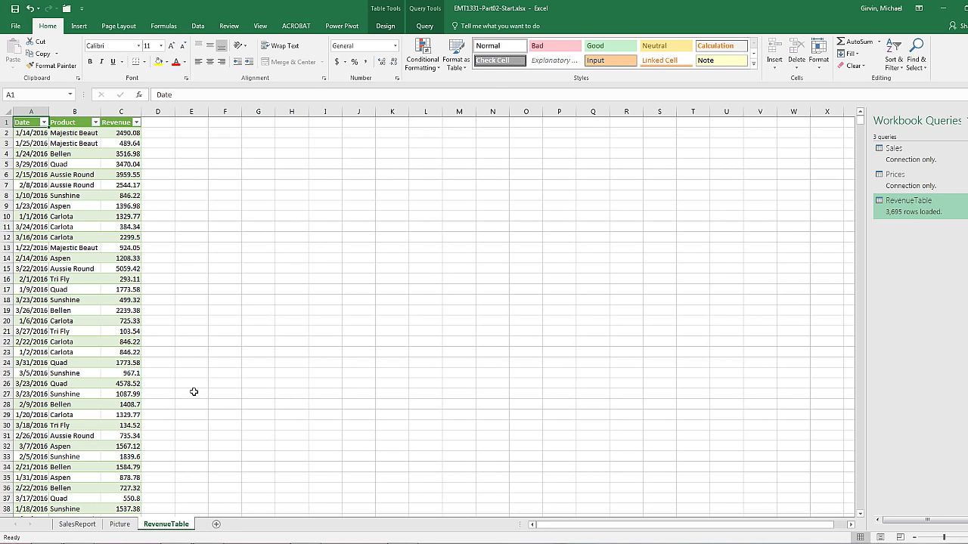
pyautogui.click(119, 524)
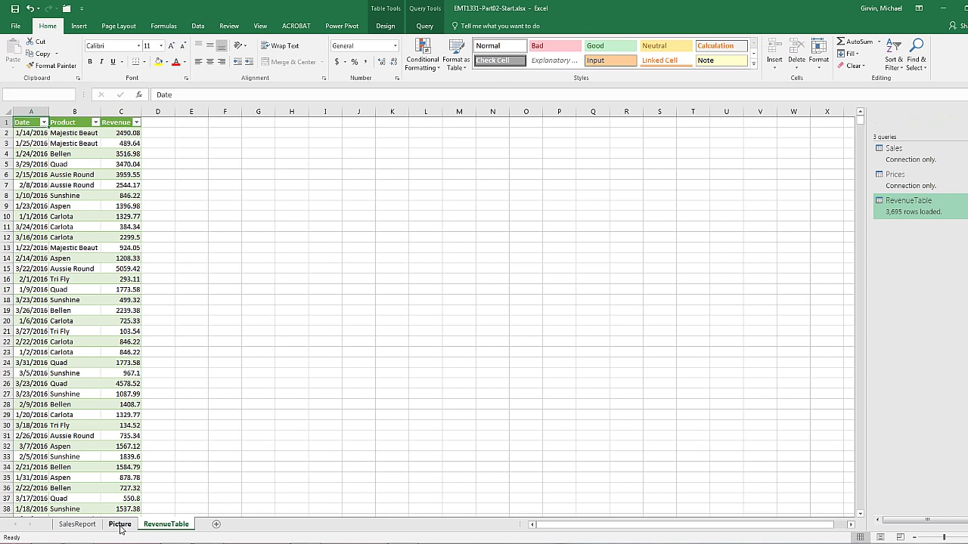